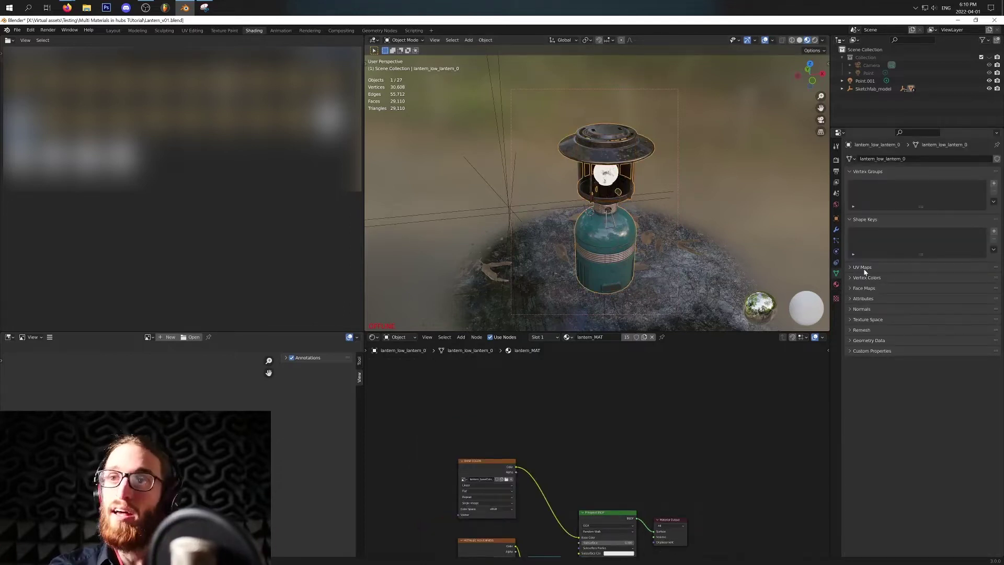
# Step: Show the lantern mesh's UV maps and examine its full UV layout in a UV Editor
pyautogui.click(862, 267)
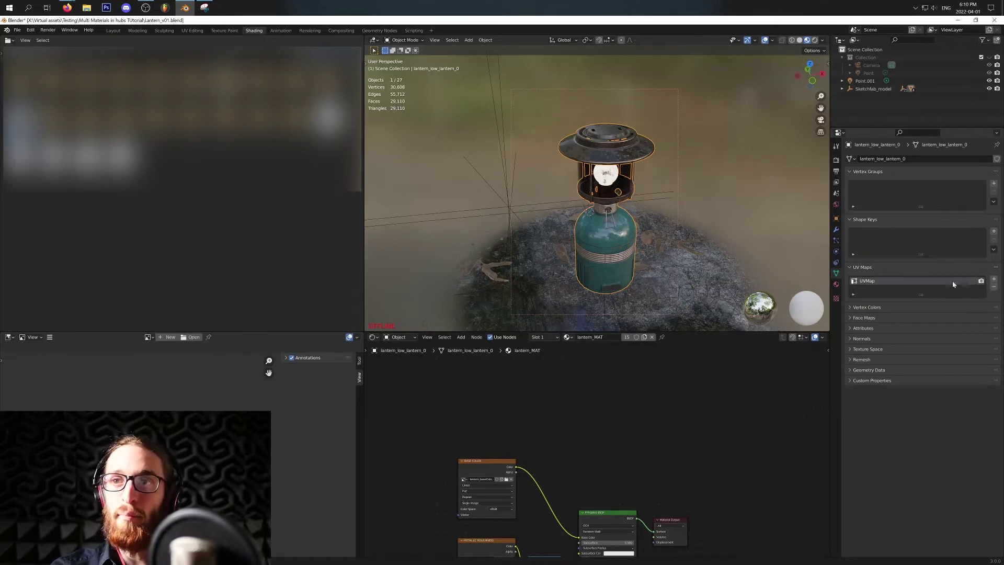
pyautogui.press('Tab')
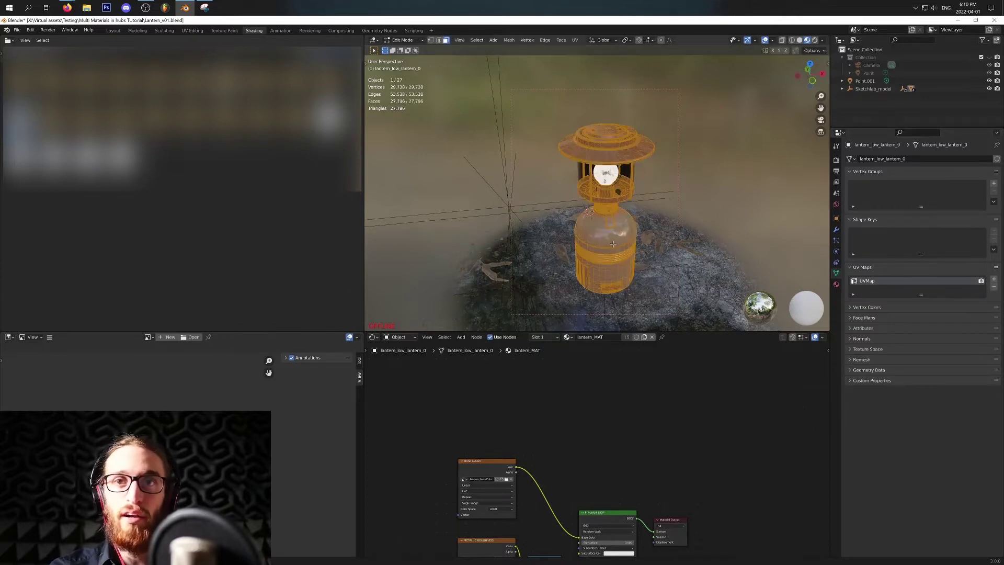
pyautogui.click(8, 336)
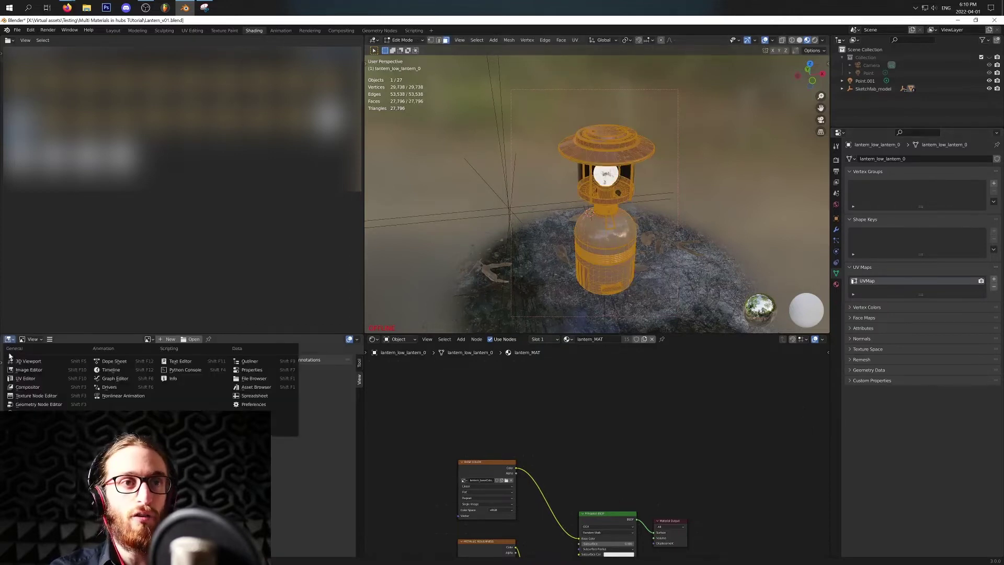
pyautogui.click(32, 380)
pyautogui.press('a')
pyautogui.scroll(5, 192, 389)
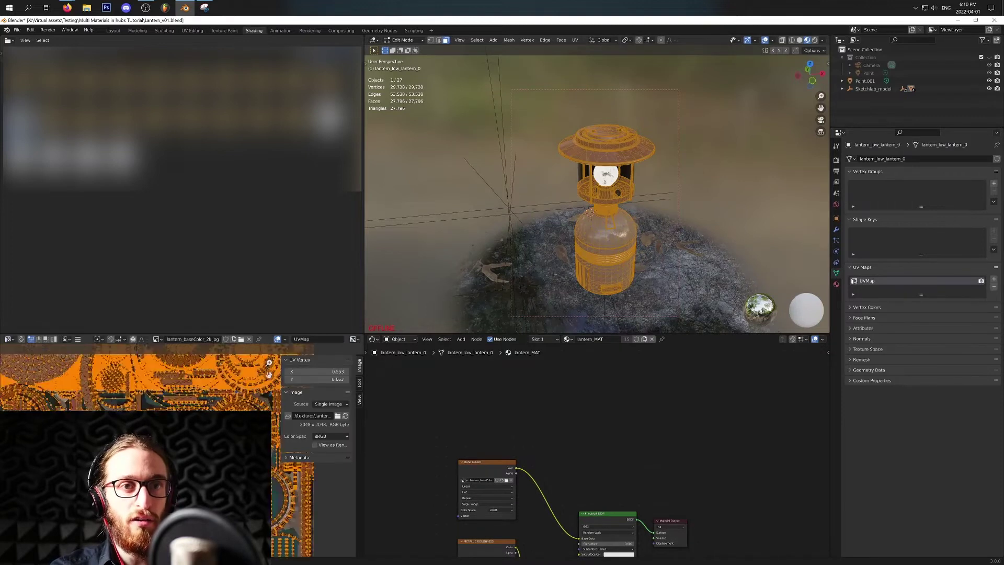
pyautogui.scroll(-3, 192, 389)
pyautogui.scroll(4, 178, 387)
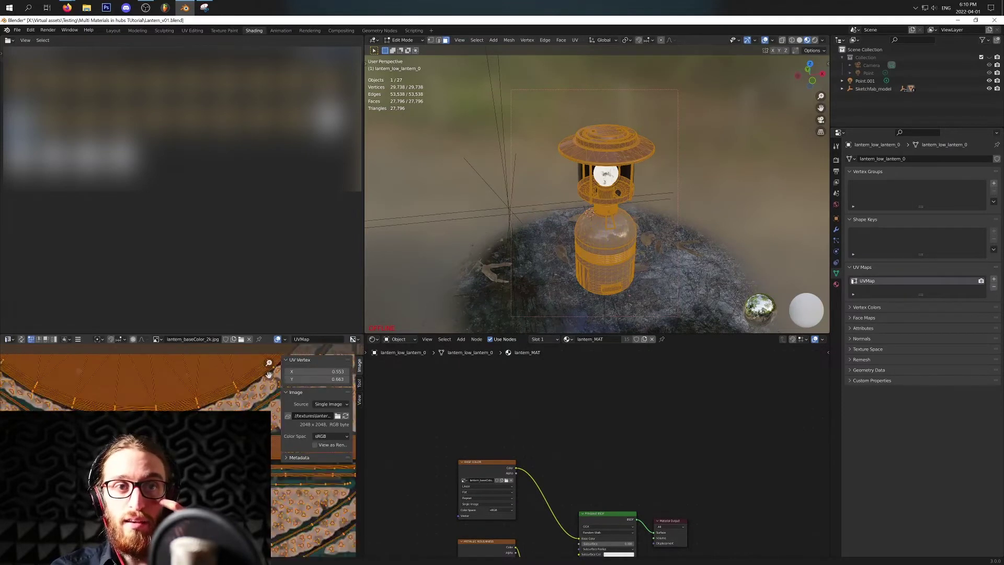
pyautogui.scroll(-8, 178, 450)
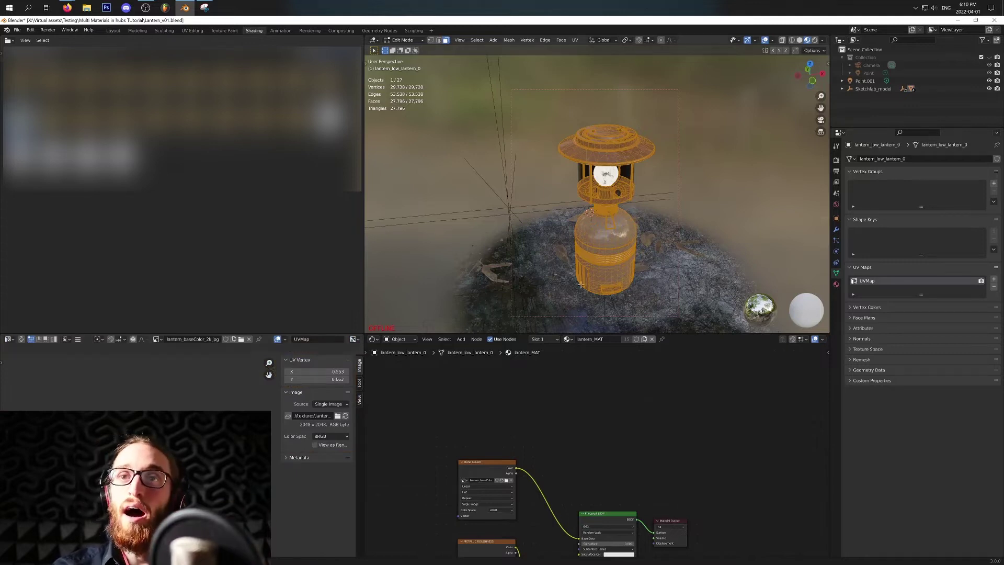
pyautogui.press('Tab')
pyautogui.scroll(3, 623, 234)
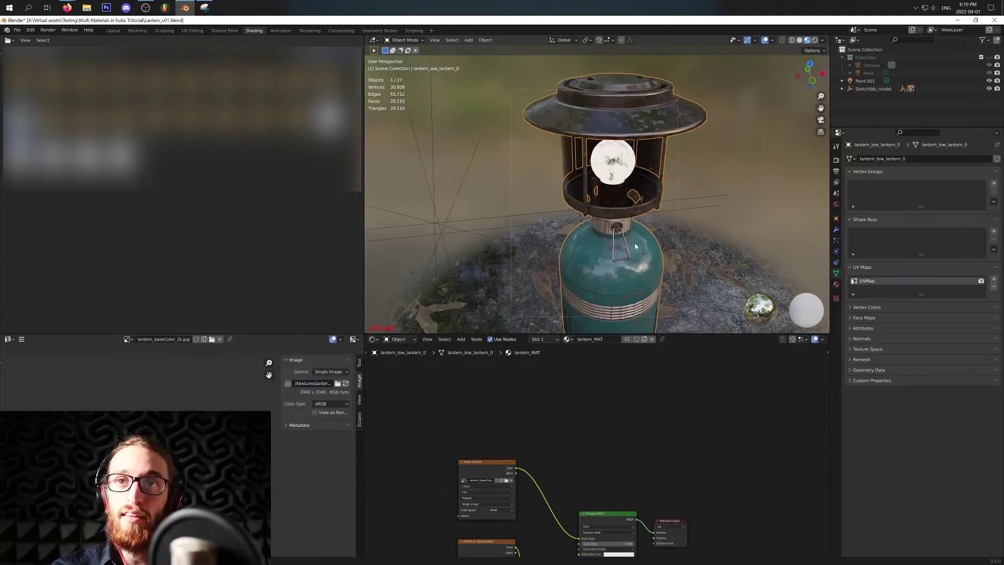
# Step: Add a second UV map to the lantern mesh and name it LightMap
pyautogui.click(994, 279)
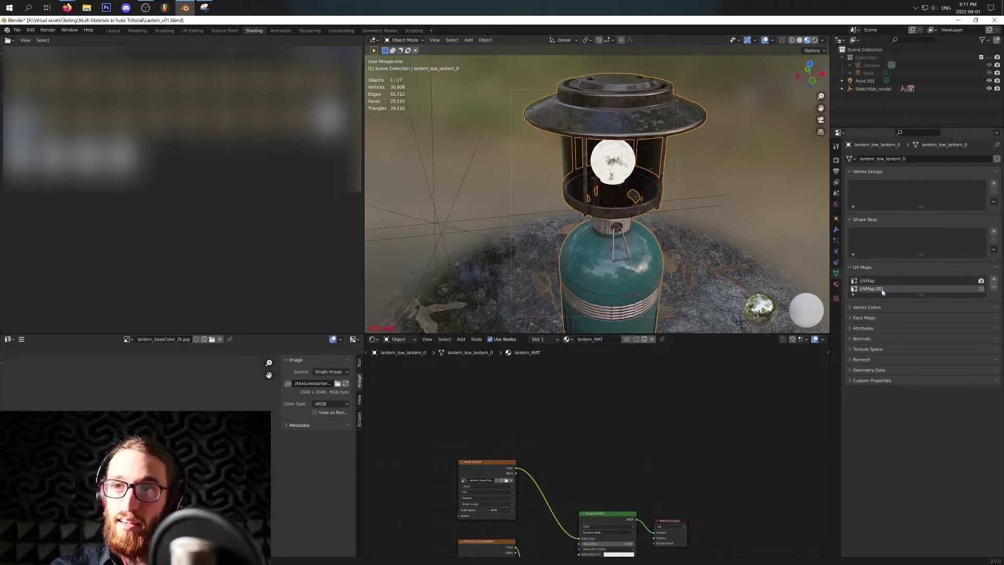
pyautogui.doubleClick(867, 290)
pyautogui.moveTo(885, 289); pyautogui.dragTo(868, 289)
pyautogui.hotkey('shift', 'Left')
pyautogui.hotkey('shift', 'Left')
pyautogui.hotkey('shift', 'Left')
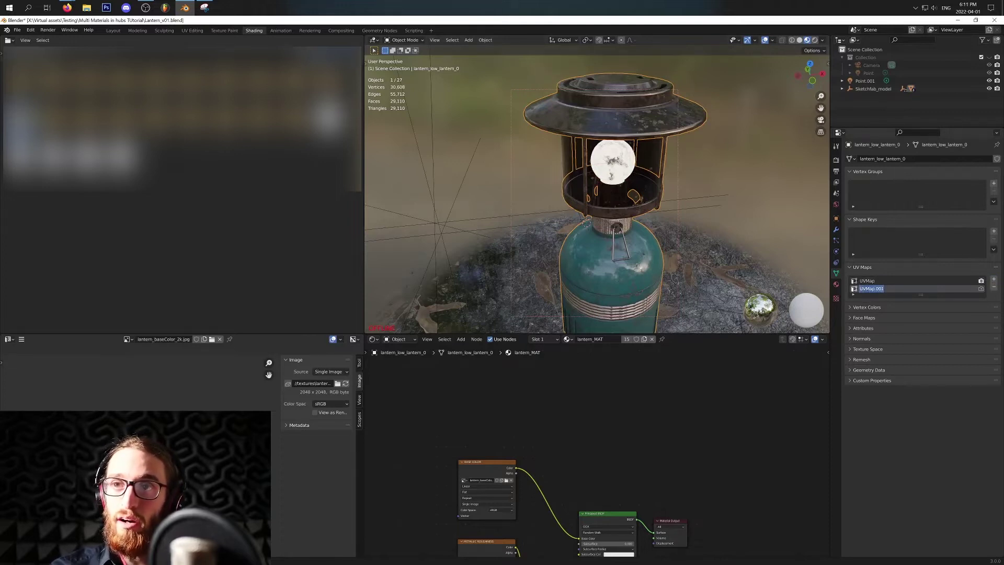
pyautogui.write('LightMap')
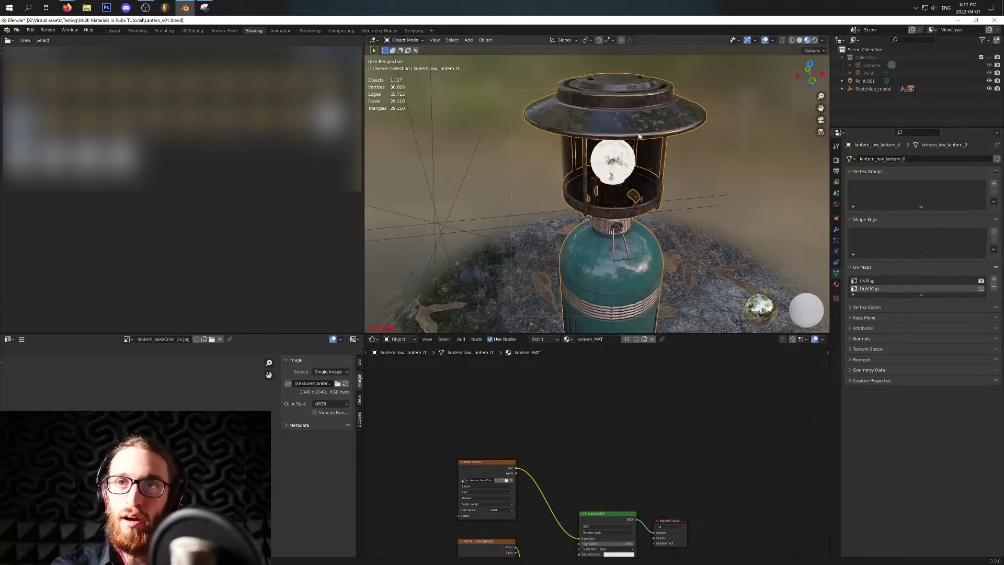
# Step: Add a second UV map to the ground plane and name it Lightmap
pyautogui.keyDown('shift'); pyautogui.moveTo(638, 136); pyautogui.dragTo(636, 118, button='middle'); pyautogui.keyUp('shift')
pyautogui.keyDown('shift'); pyautogui.moveTo(640, 243); pyautogui.dragTo(635, 180, button='middle'); pyautogui.keyUp('shift')
pyautogui.click(715, 238)
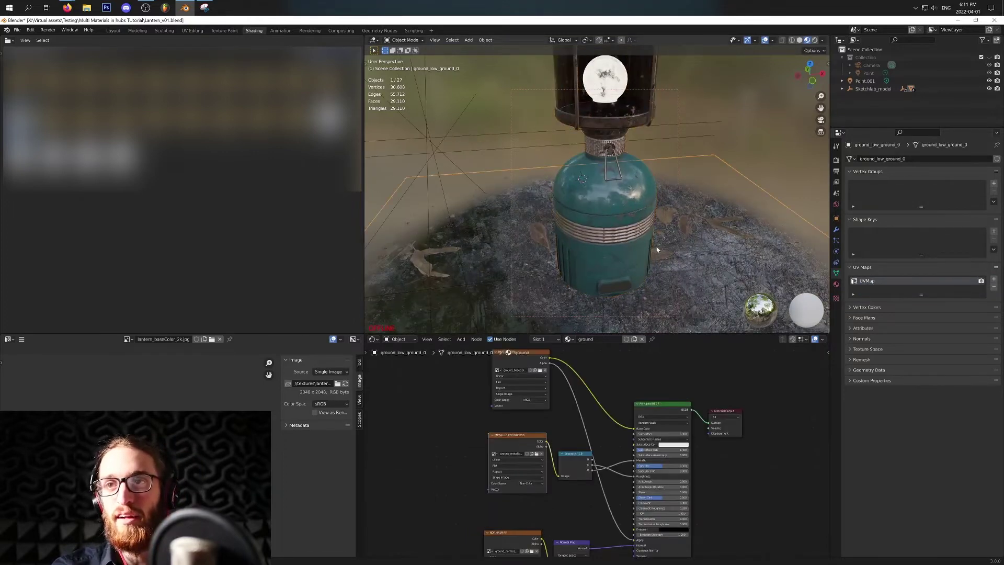
pyautogui.click(993, 279)
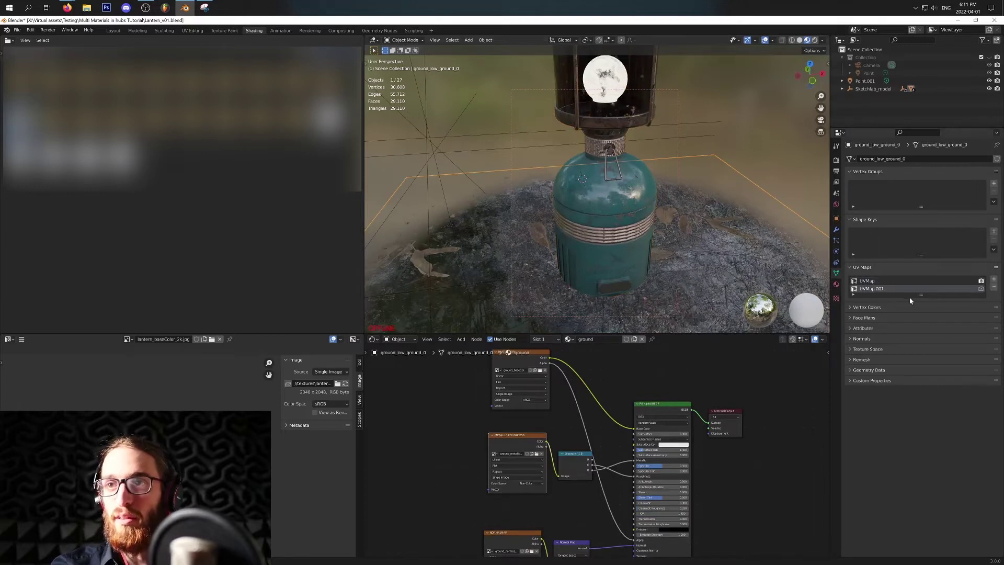
pyautogui.doubleClick(871, 288)
pyautogui.write('Lightmap')
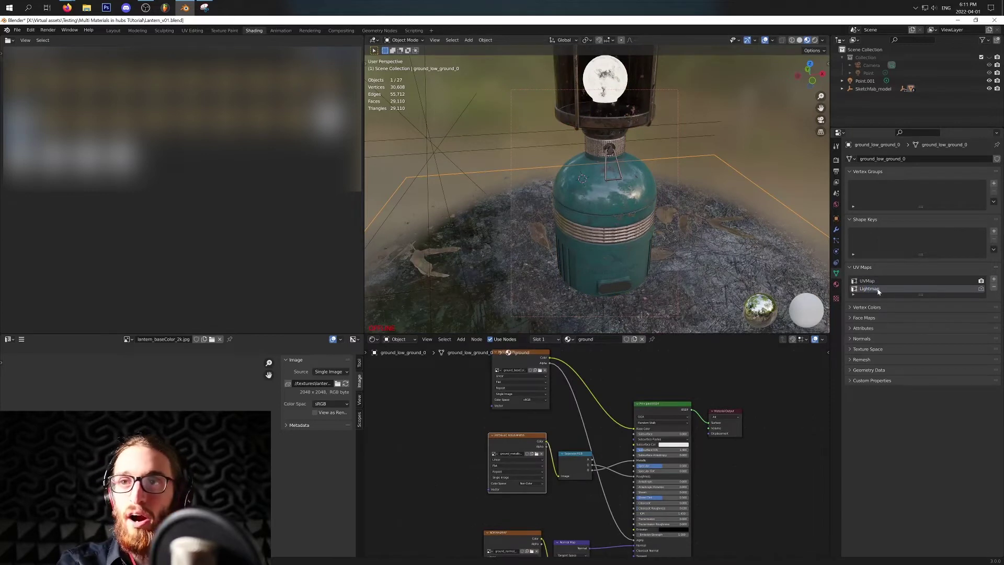
# Step: Check the active UV map in the UV Editor for the ground plane and the lantern
pyautogui.press('Tab')
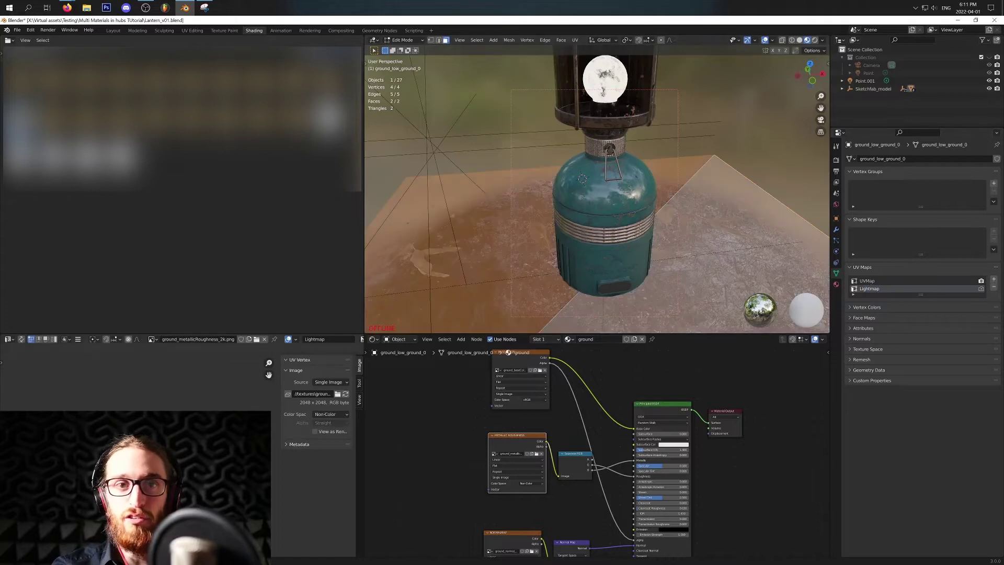
pyautogui.press('Tab')
pyautogui.click(552, 228)
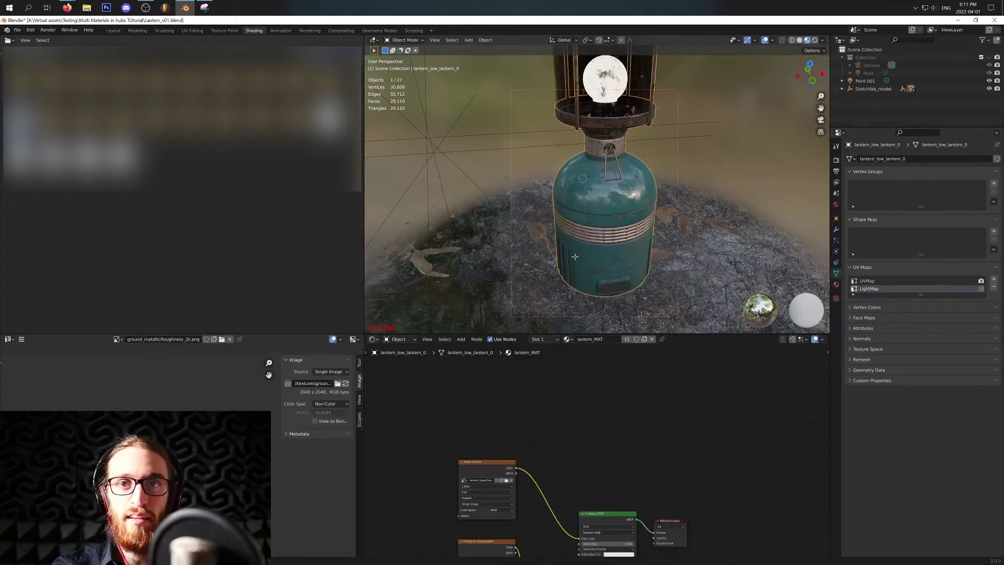
pyautogui.press('Tab')
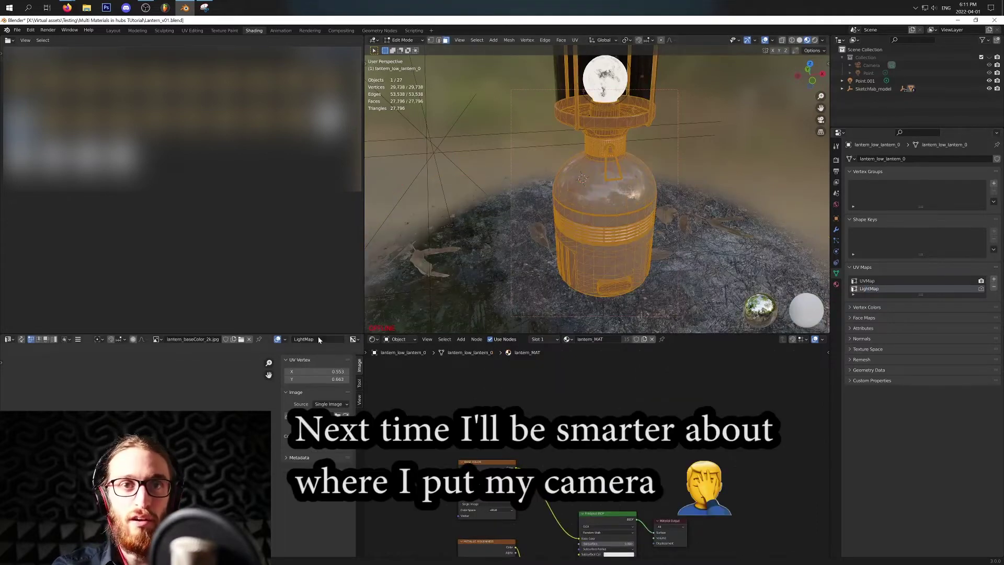
pyautogui.click(317, 339)
pyautogui.click(311, 343)
pyautogui.click(310, 339)
pyautogui.click(311, 351)
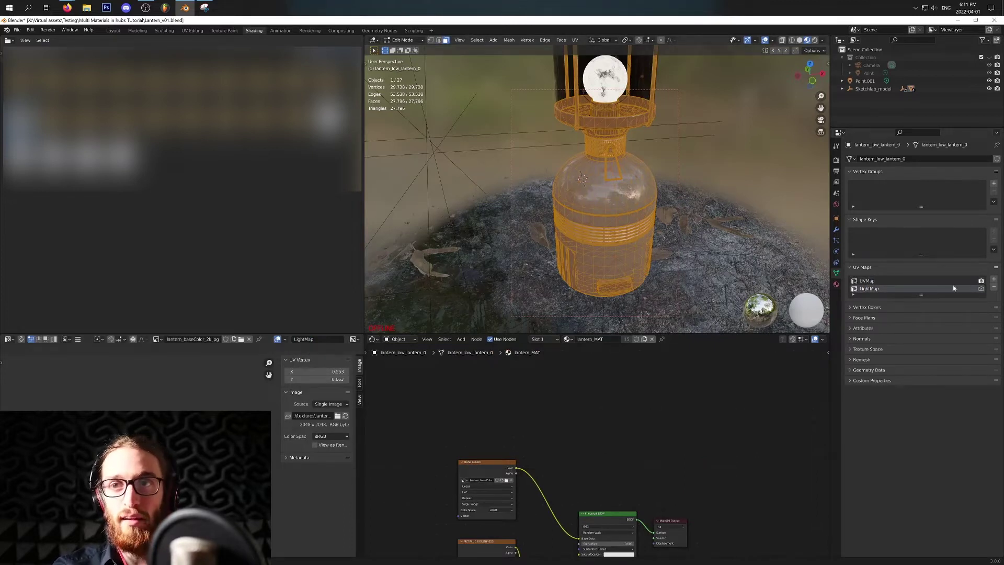
pyautogui.press('Tab')
# Step: Add a second UV map to the glowing bulb inside the lantern and name it LightMap
pyautogui.keyDown('shift'); pyautogui.moveTo(685, 222); pyautogui.dragTo(683, 259, button='middle'); pyautogui.keyUp('shift')
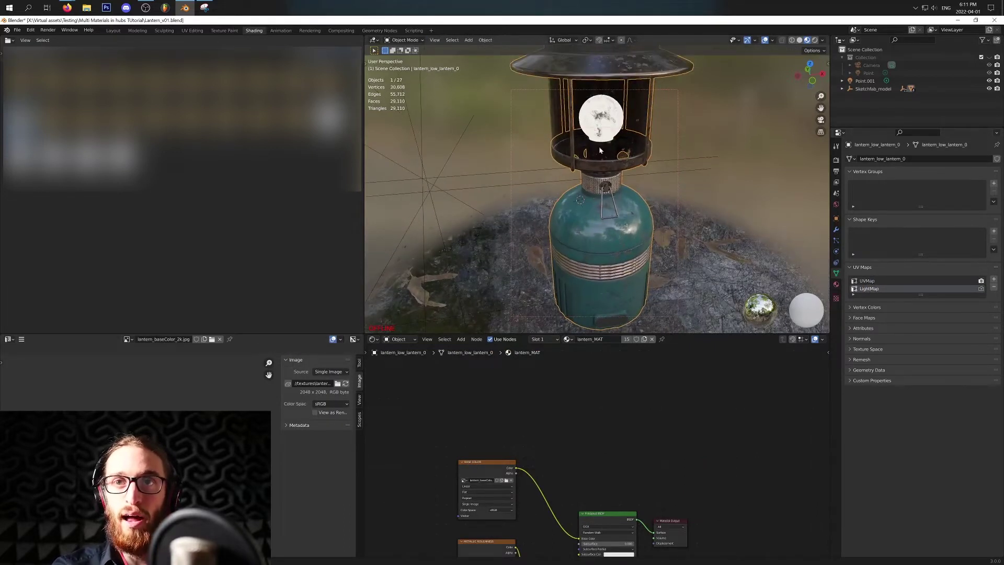
pyautogui.keyDown('shift'); pyautogui.moveTo(626, 125); pyautogui.dragTo(623, 137, button='middle'); pyautogui.keyUp('shift')
pyautogui.scroll(10, 625, 137)
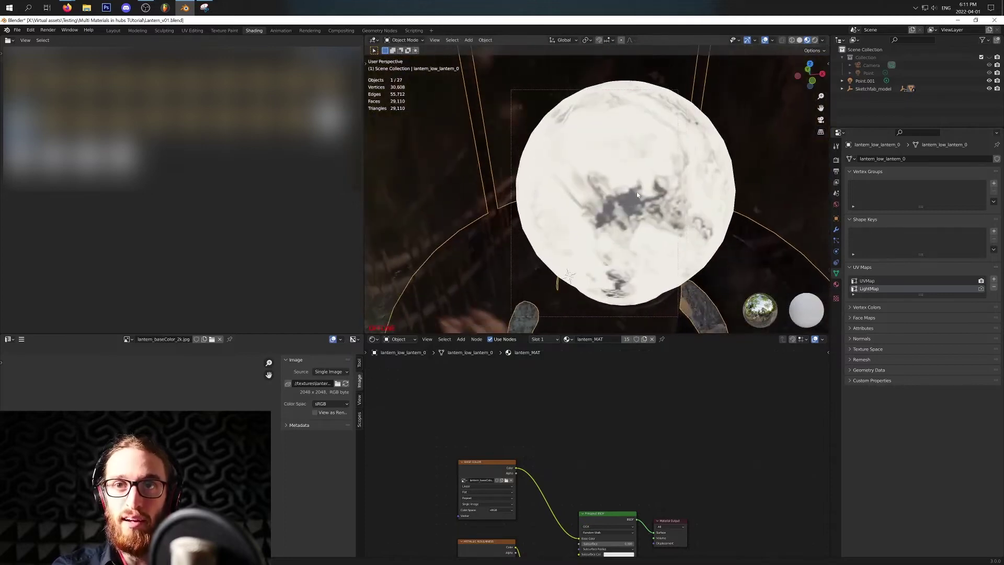
pyautogui.click(633, 193)
pyautogui.click(994, 279)
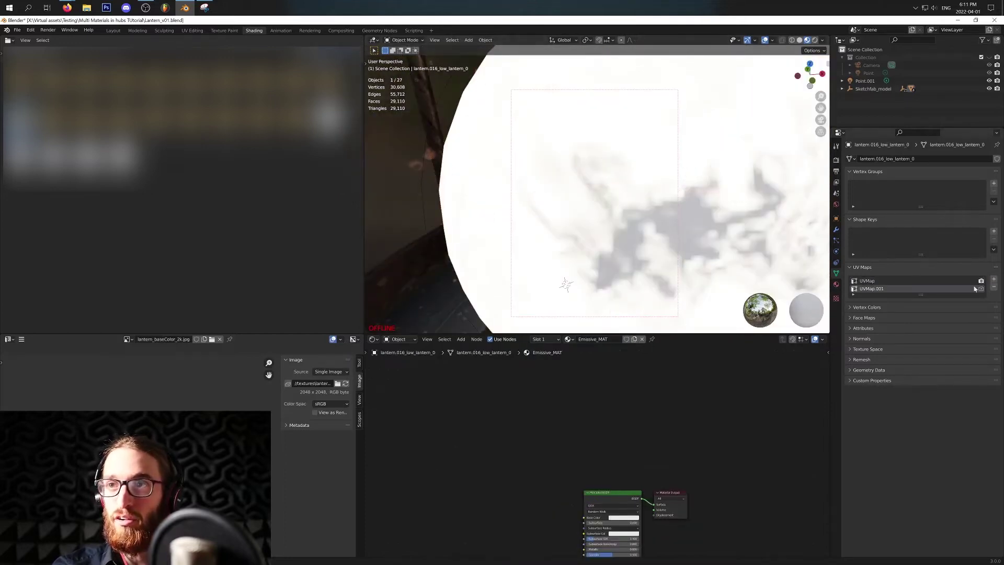
pyautogui.doubleClick(872, 289)
pyautogui.write('LightMap')
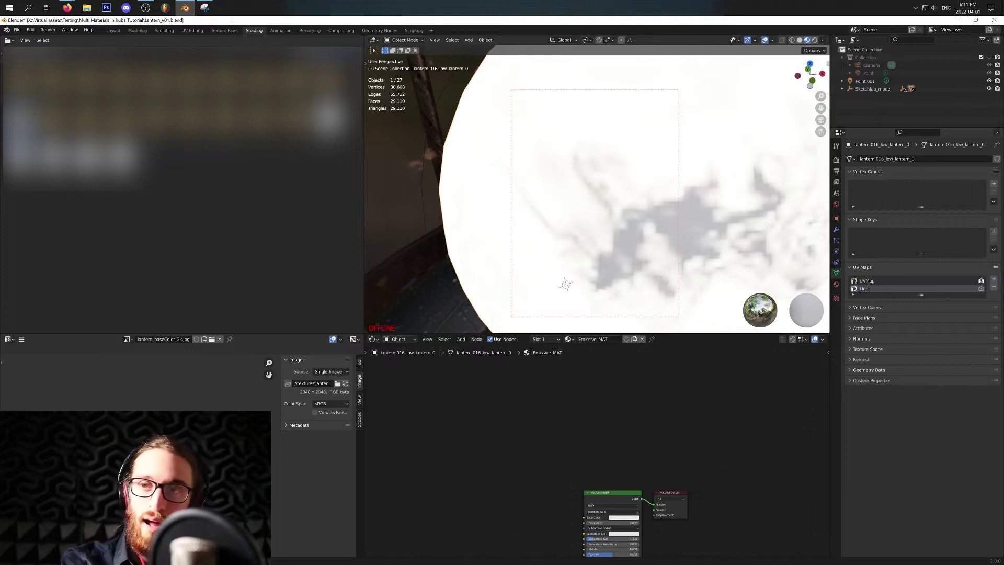
pyautogui.press('Return')
# Step: Try to select every object that uses the lantern_MAT material with Material Utilities
pyautogui.scroll(-12, 710, 216)
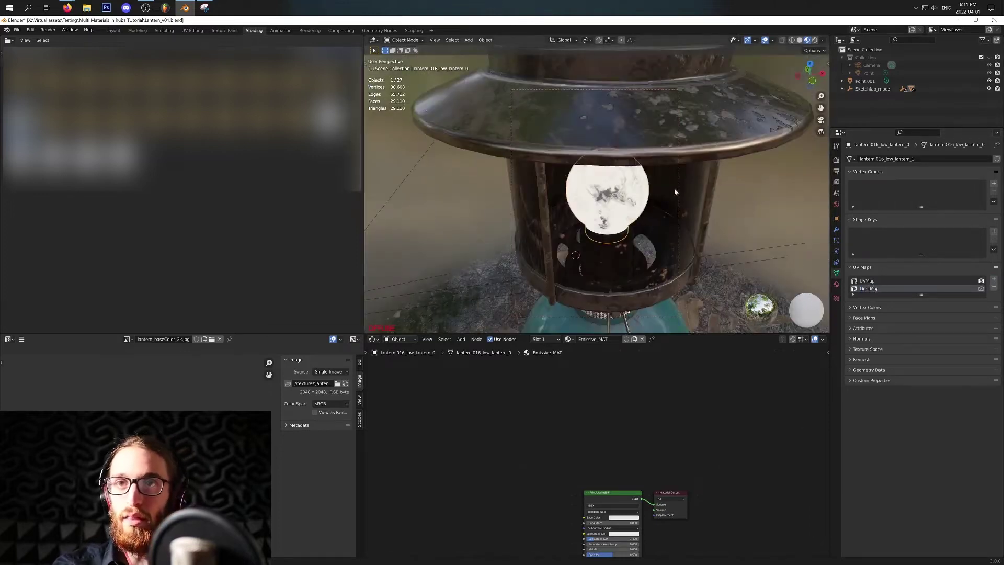
pyautogui.keyDown('shift'); pyautogui.moveTo(683, 203); pyautogui.dragTo(695, 111, button='middle'); pyautogui.keyUp('shift')
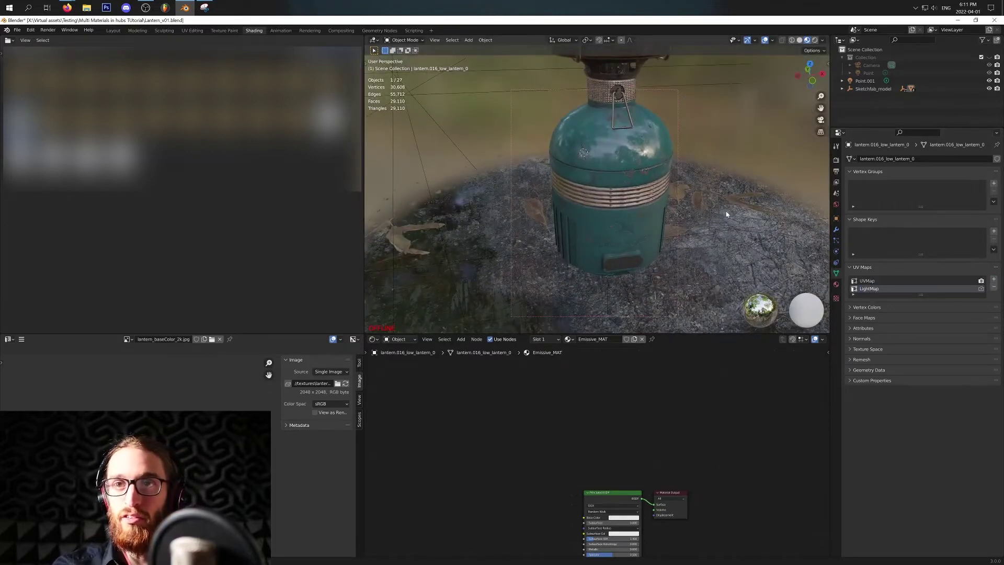
pyautogui.hotkey('shift', 'q')
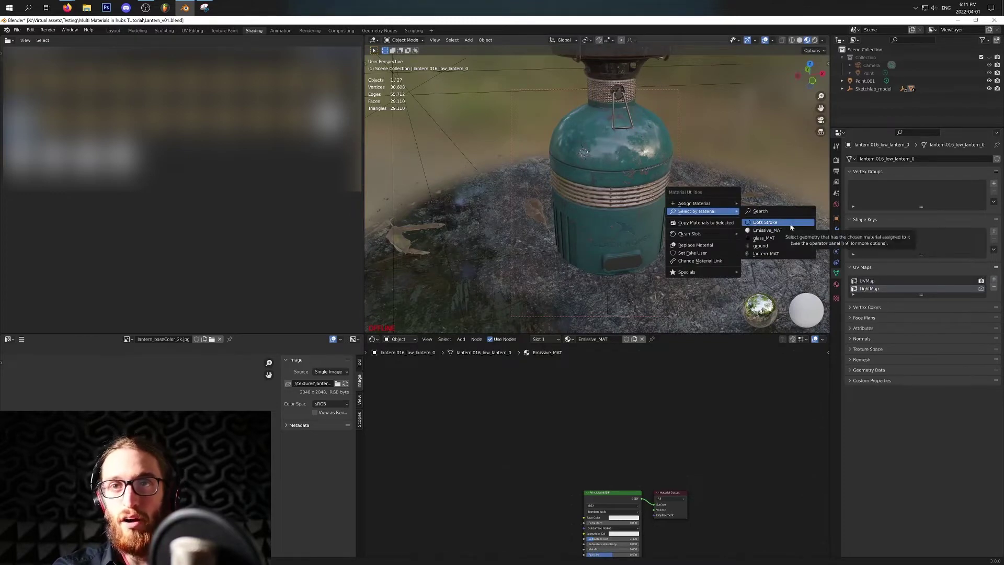
pyautogui.hotkey('shift', 'q')
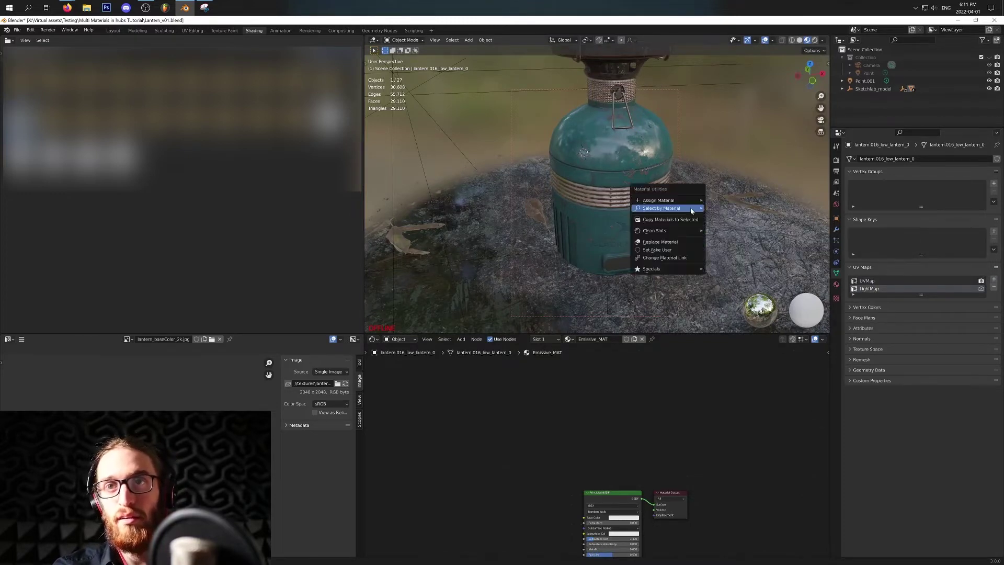
pyautogui.moveTo(700, 210)
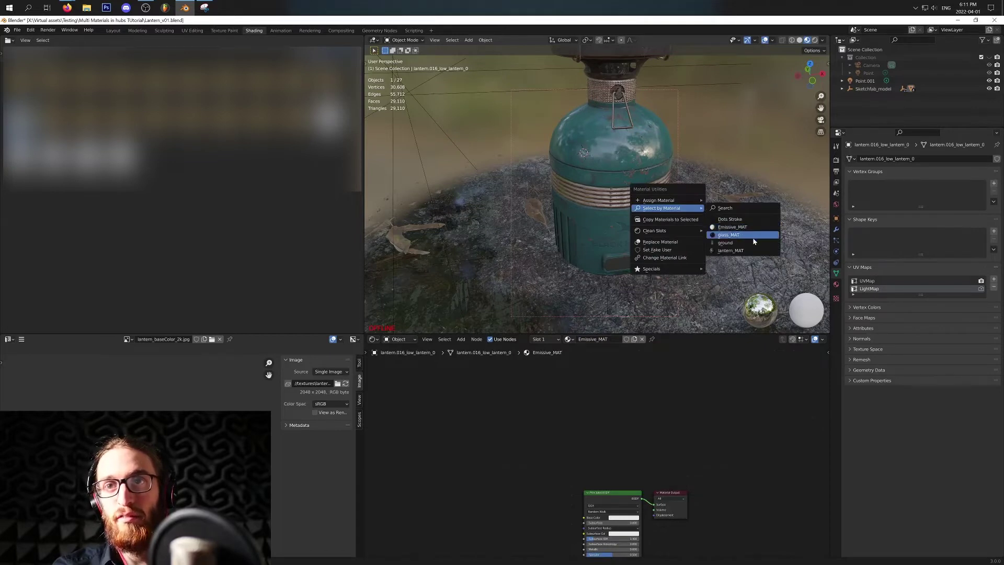
pyautogui.click(753, 251)
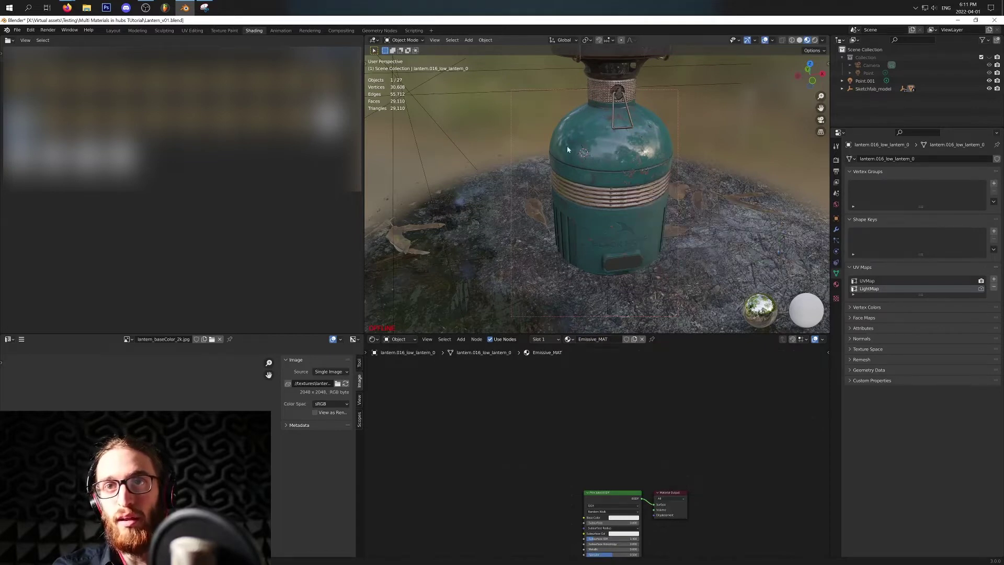
# Step: Add a second UV map to the lantern's glass cylinder and name it LightMap
pyautogui.moveTo(587, 206); pyautogui.dragTo(692, 166, button='middle')
pyautogui.keyDown('shift'); pyautogui.scroll(6, 691, 166); pyautogui.keyUp('shift')
pyautogui.click(619, 123)
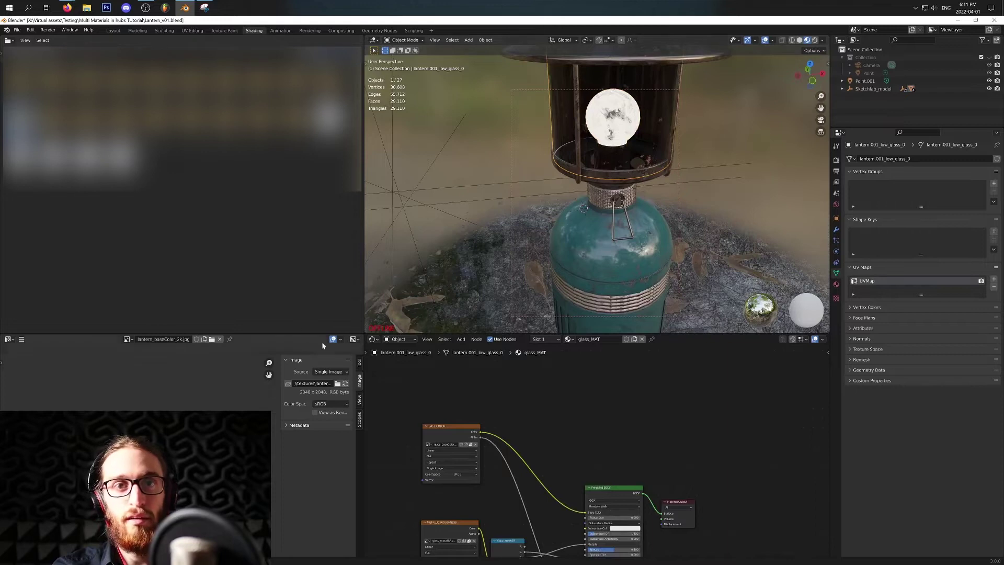
pyautogui.click(993, 279)
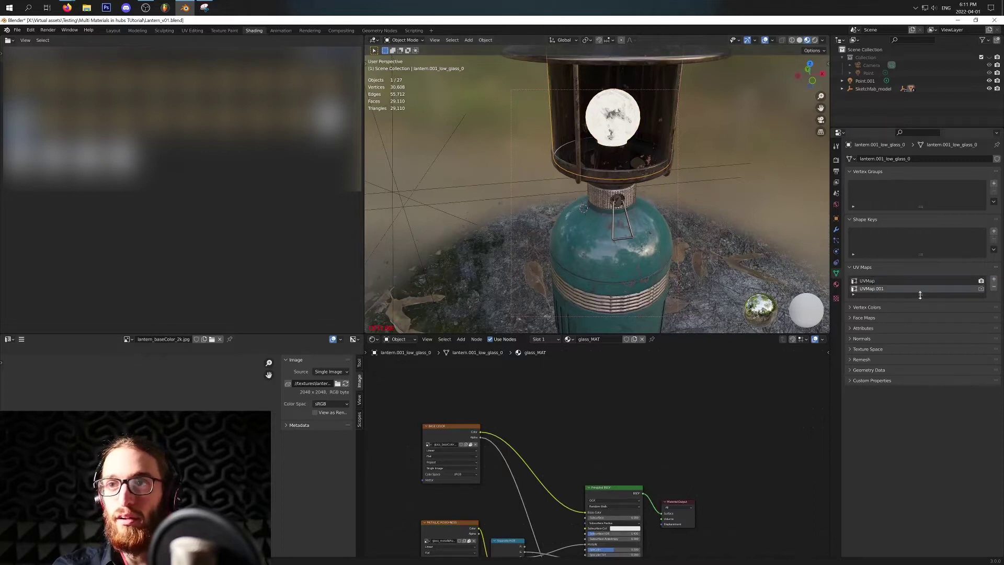
pyautogui.doubleClick(871, 289)
pyautogui.write('LightMap')
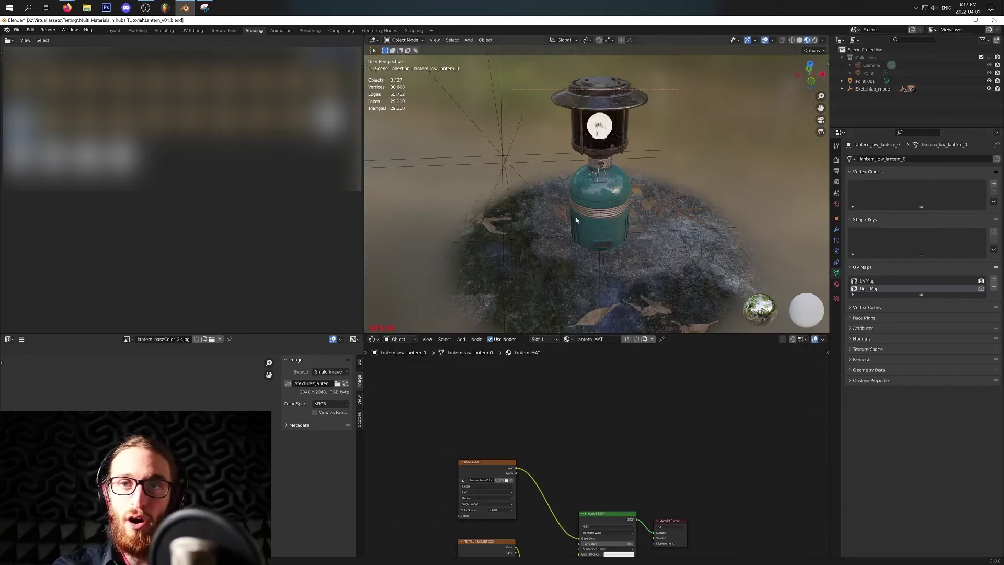
# Step: Frame the ground plane with the lantern in the viewport and inspect them from above and from the side
pyautogui.moveTo(577, 220); pyautogui.dragTo(638, 96, button='middle')
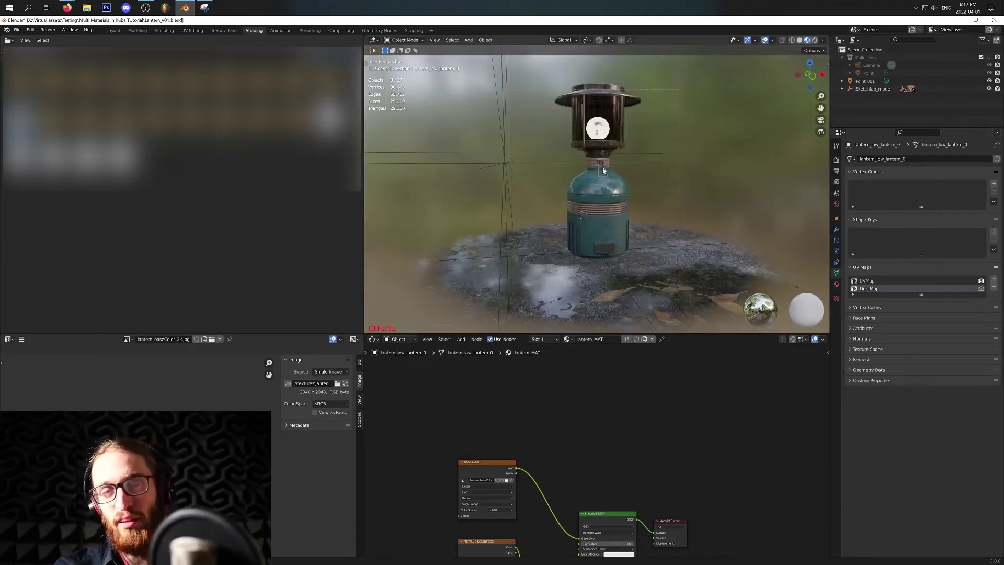
pyautogui.press('a')
pyautogui.press('KP_Decimal')
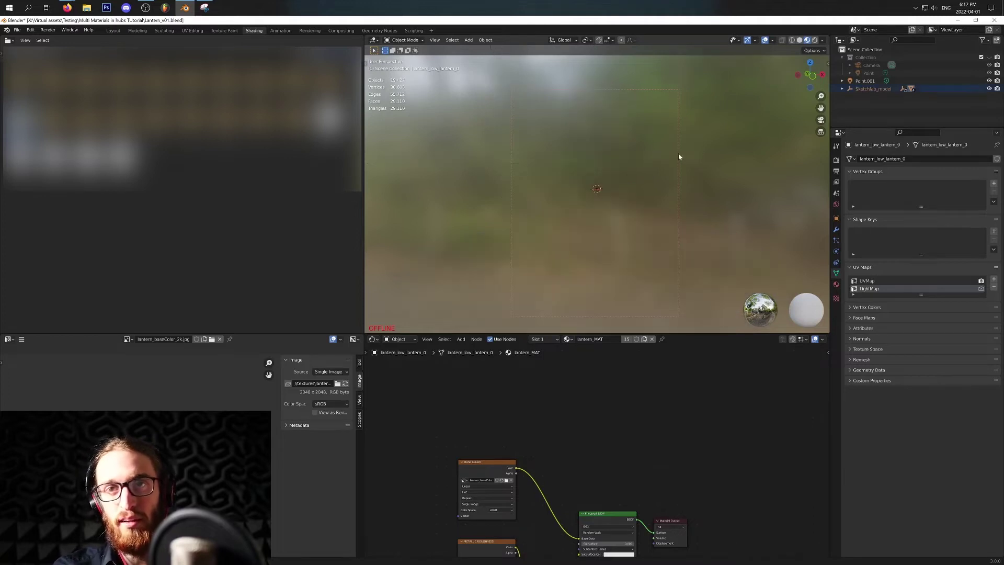
pyautogui.scroll(10, 634, 147)
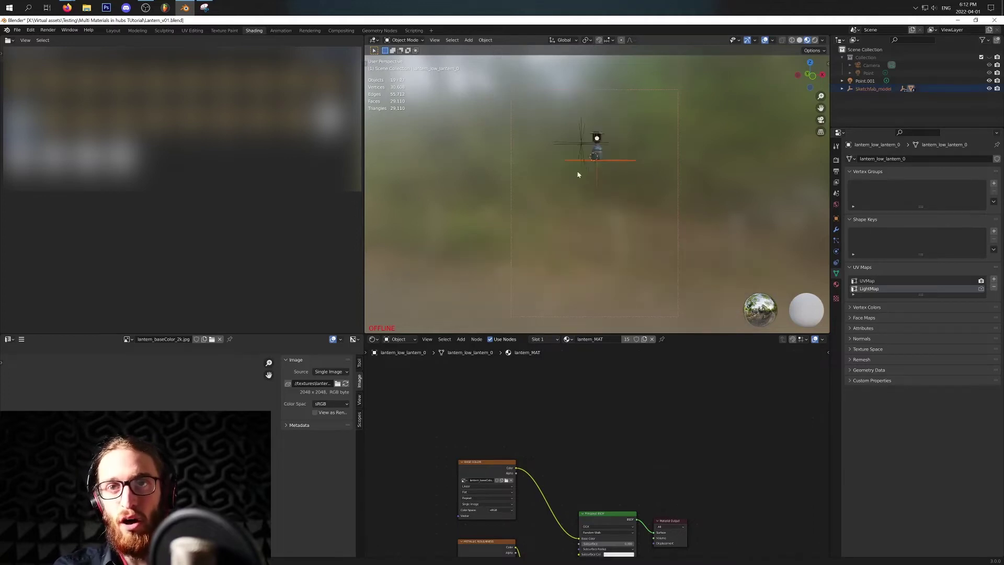
pyautogui.click(606, 162)
pyautogui.press('KP_Decimal')
pyautogui.moveTo(651, 183); pyautogui.dragTo(641, 253, button='middle')
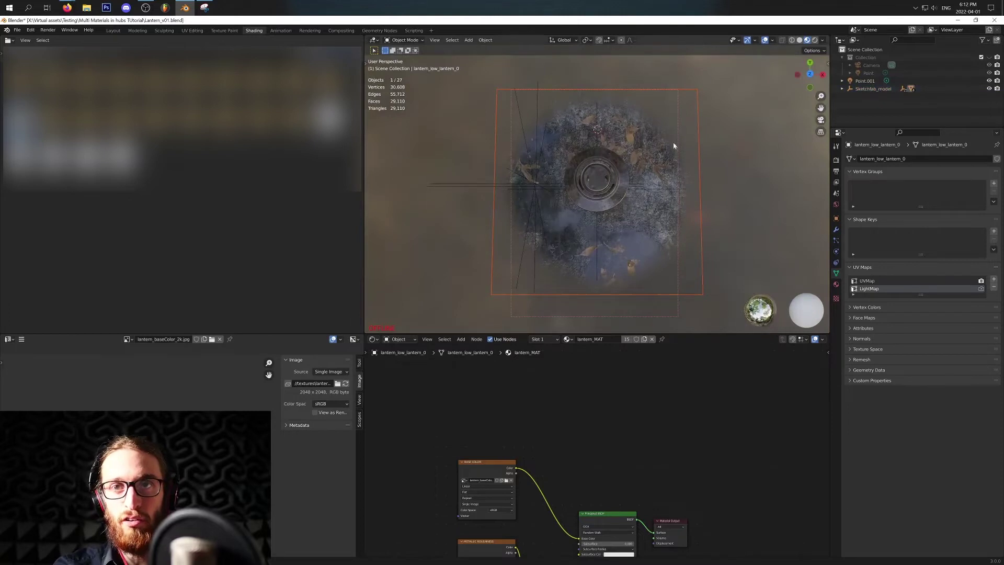
pyautogui.moveTo(526, 211); pyautogui.dragTo(654, 159, button='middle')
pyautogui.scroll(-2, 641, 165)
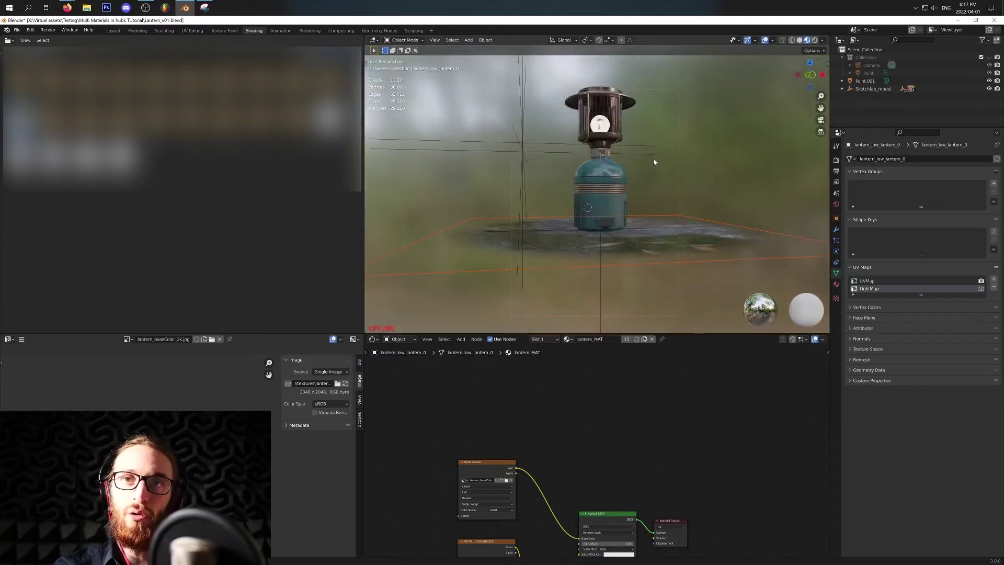
# Step: Select the lantern objects without the ground plane and select all of their geometry in Edit Mode
pyautogui.press('a')
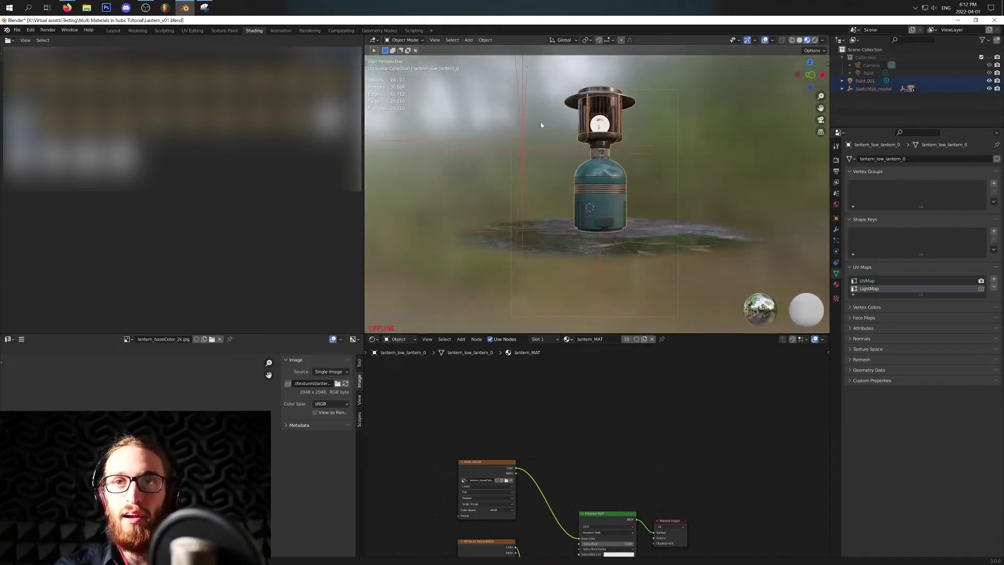
pyautogui.keyDown('ctrl'); pyautogui.moveTo(569, 241); pyautogui.dragTo(732, 319); pyautogui.keyUp('ctrl')
pyautogui.press('g')
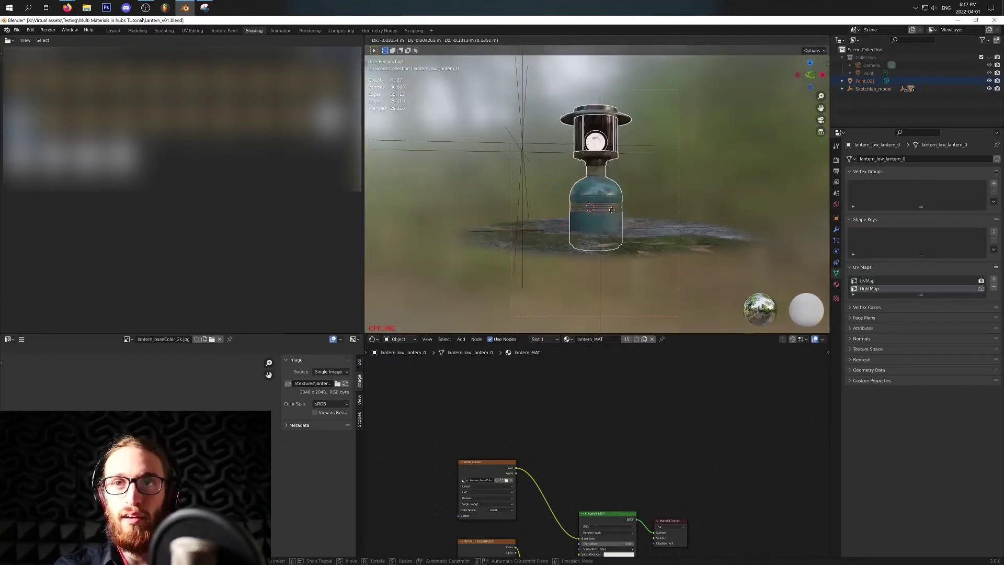
pyautogui.rightClick(646, 230)
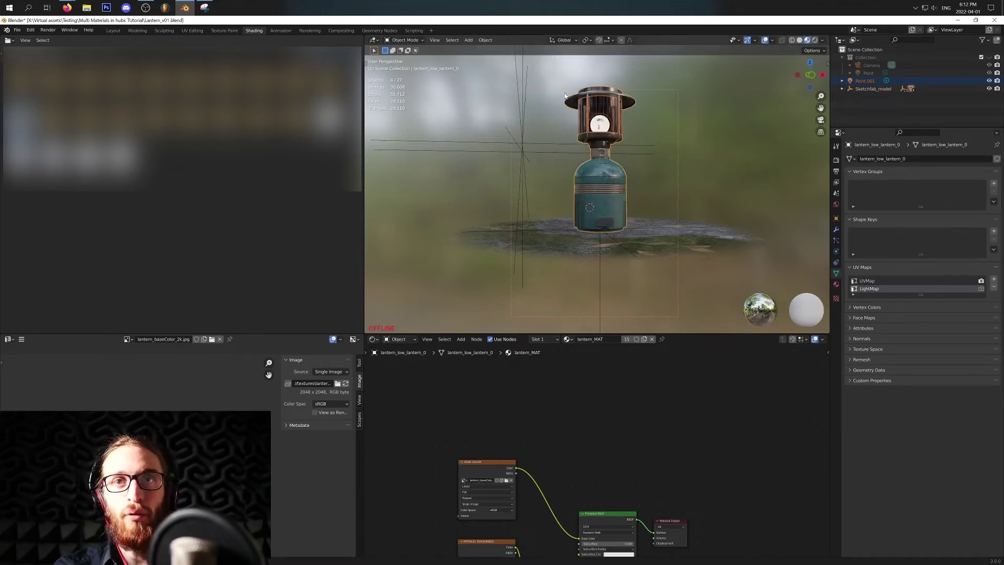
pyautogui.press('Tab')
pyautogui.press('a')
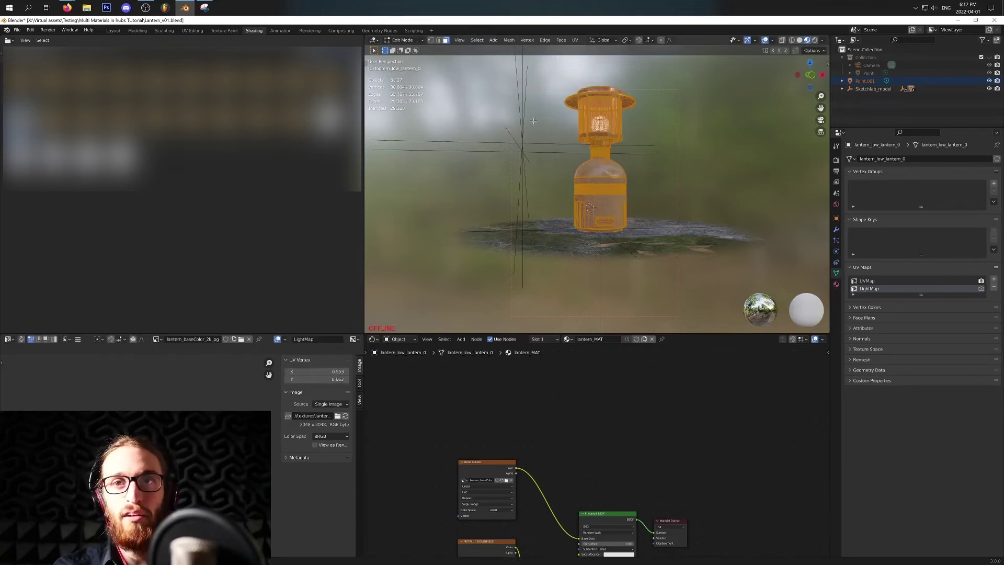
# Step: Unwrap the selected lantern geometry into the LightMap UV map with Smart UV Project, using an island margin of 0.01
pyautogui.click(575, 40)
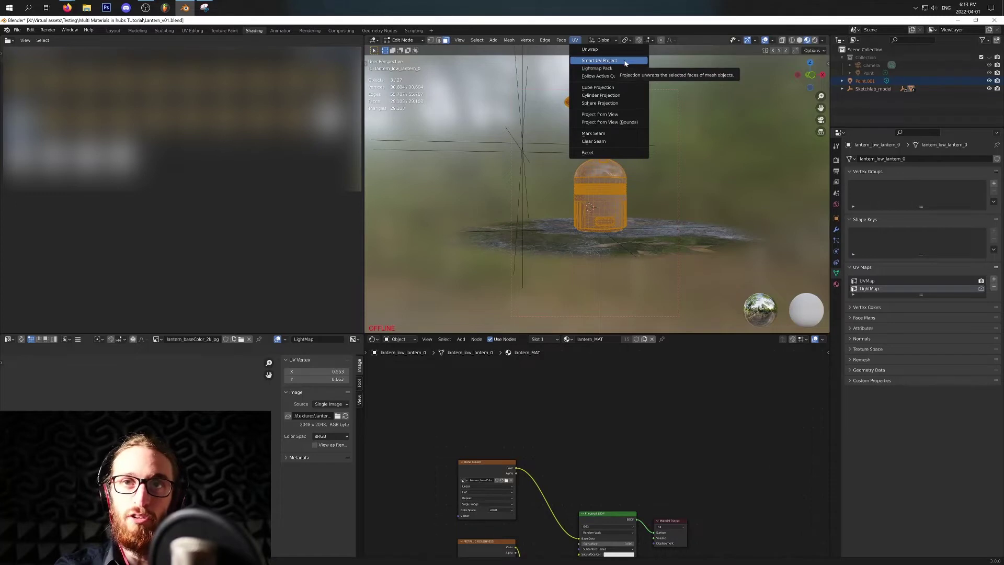
pyautogui.click(626, 62)
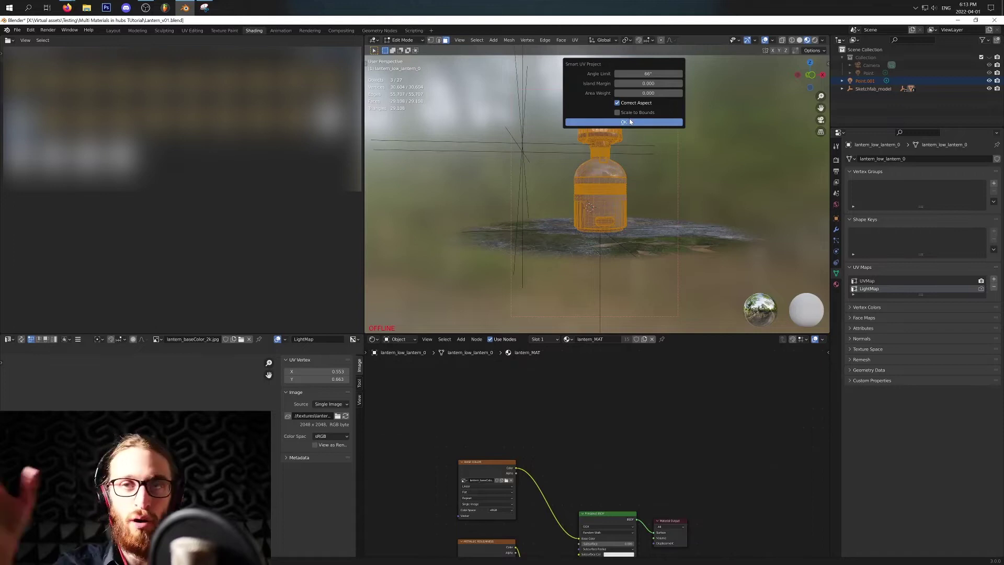
pyautogui.click(657, 81)
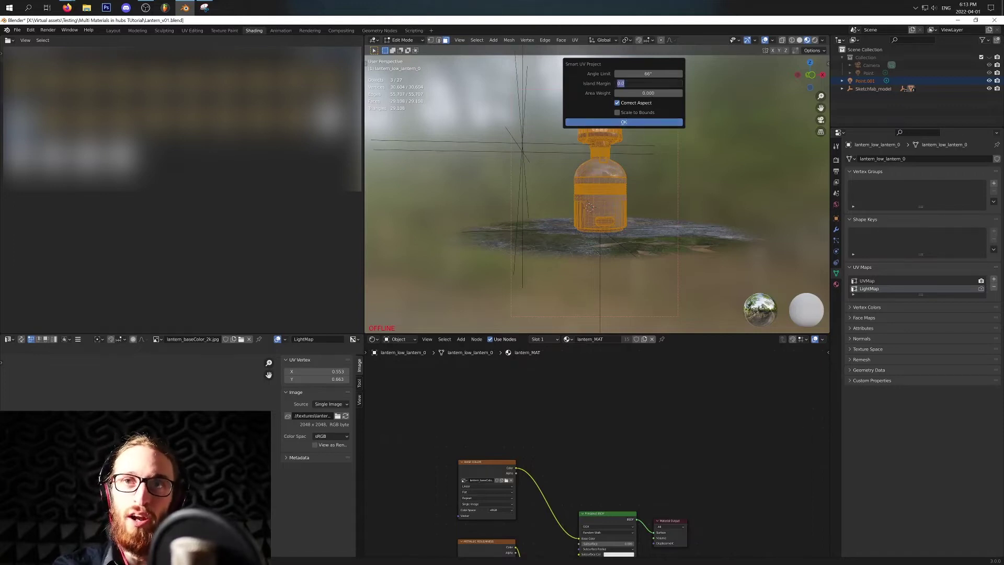
pyautogui.write('0')
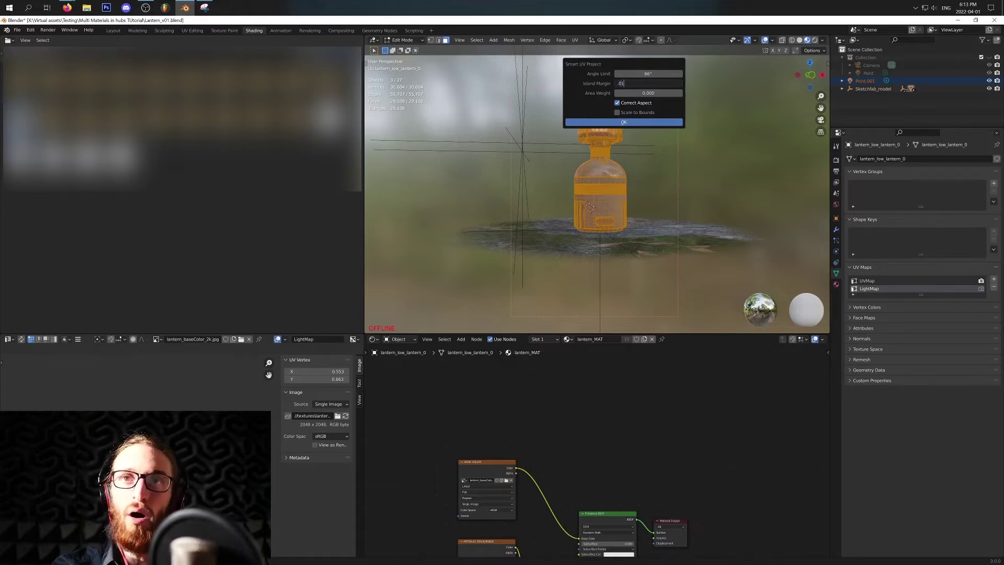
pyautogui.press('Return')
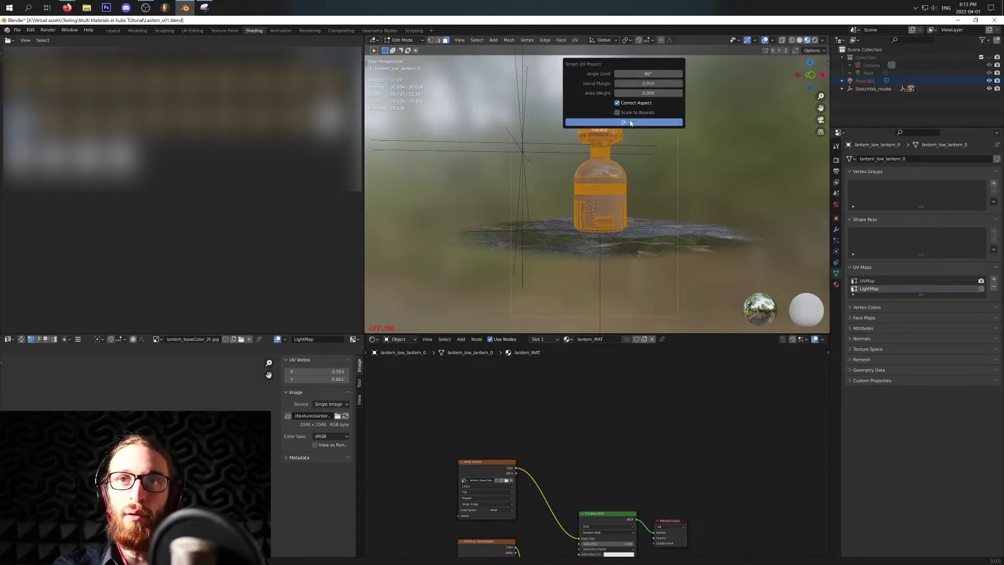
pyautogui.click(626, 123)
# Step: Reselect all the lantern geometry and examine the spacing between its unwrapped UV islands up close
pyautogui.click(377, 314)
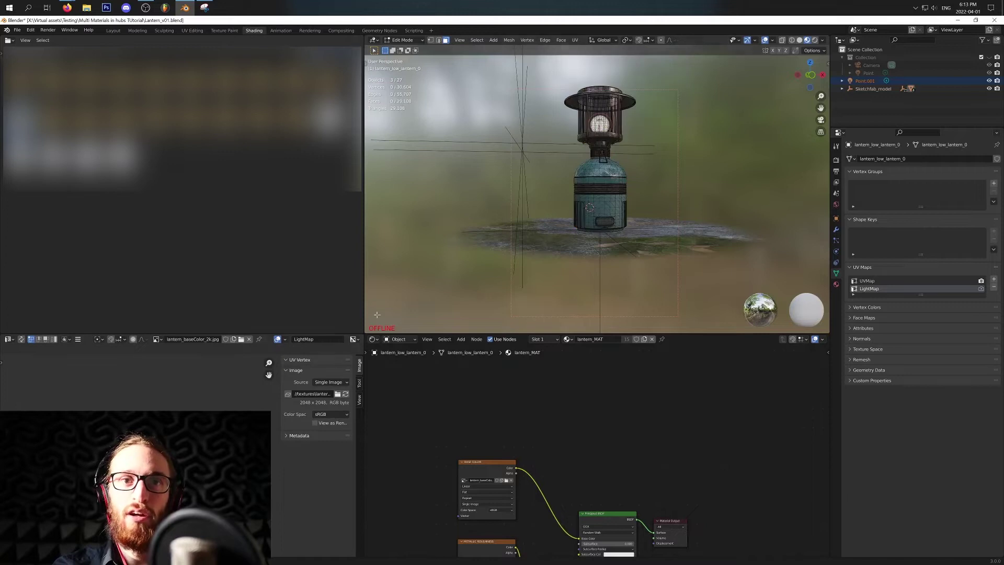
pyautogui.press('a')
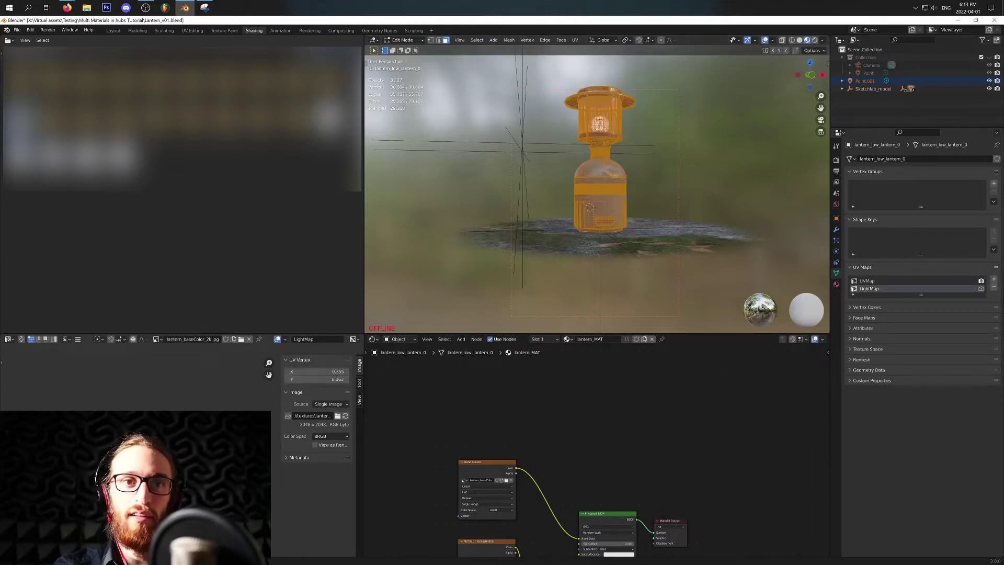
pyautogui.scroll(6, 155, 399)
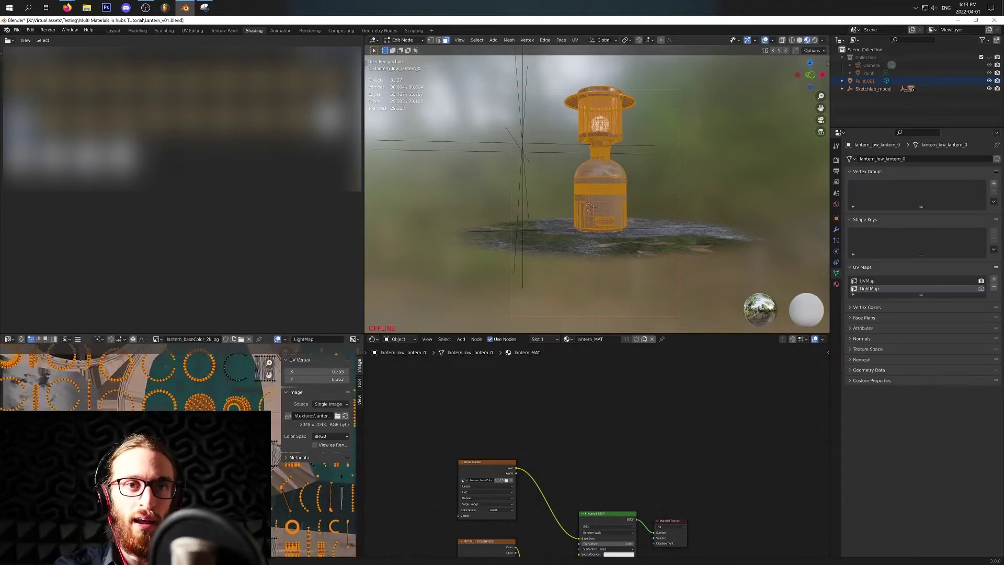
pyautogui.moveTo(195, 395); pyautogui.dragTo(176, 369, button='middle')
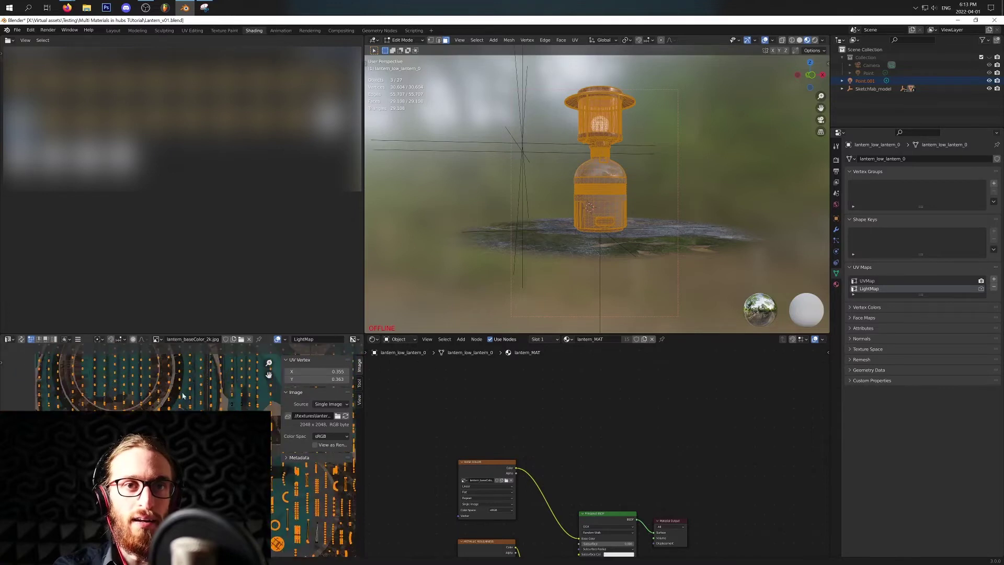
pyautogui.scroll(6, 183, 396)
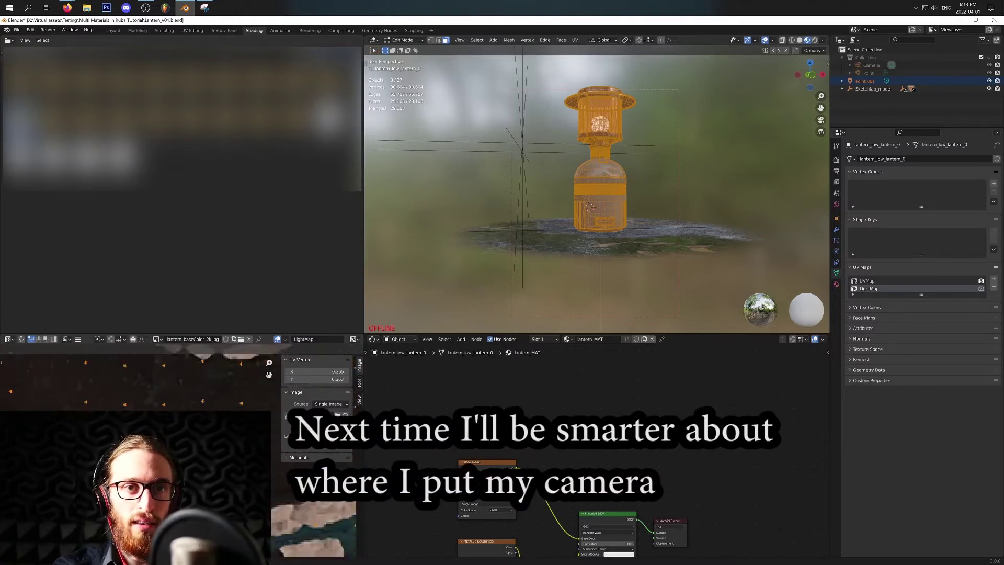
pyautogui.scroll(5, 183, 396)
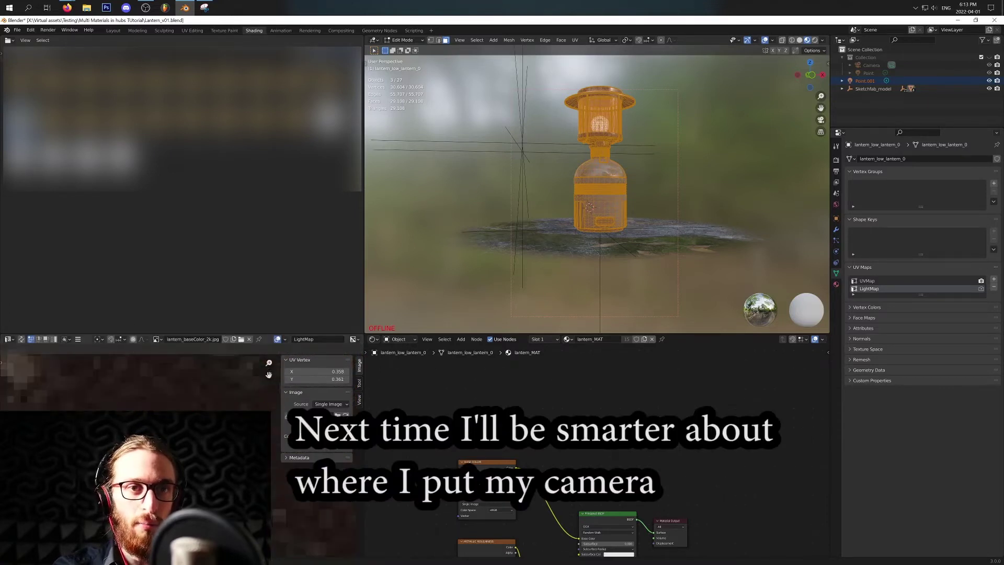
pyautogui.moveTo(260, 392); pyautogui.dragTo(173, 366, button='middle')
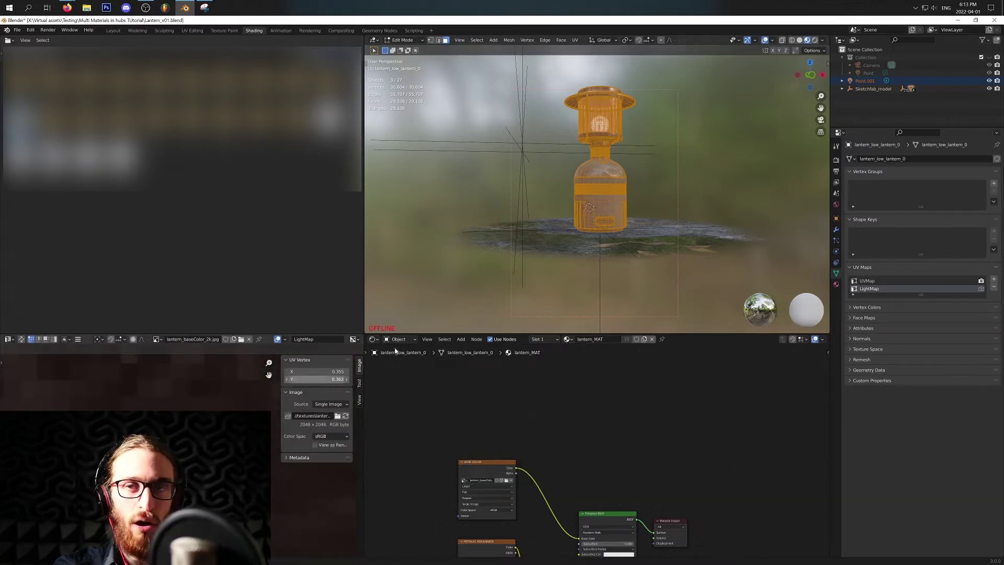
# Step: Isolate the selection to the lantern body and examine the mesh density around its knurled neck and tank
pyautogui.scroll(8, 652, 134)
pyautogui.keyDown('shift'); pyautogui.moveTo(593, 94); pyautogui.dragTo(584, 246, button='middle'); pyautogui.keyUp('shift')
pyautogui.scroll(2, 584, 246)
pyautogui.press('Tab')
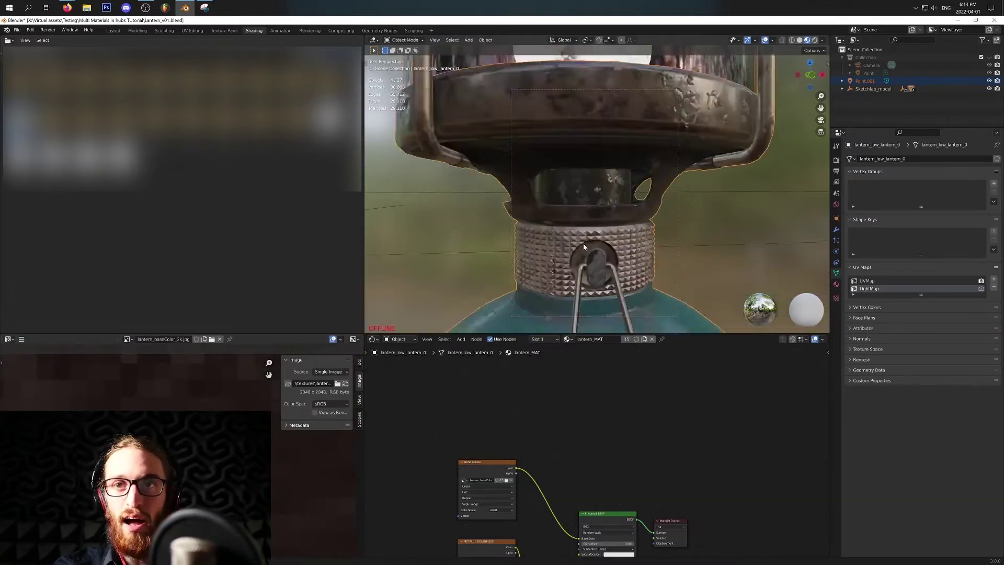
pyautogui.scroll(3, 583, 243)
pyautogui.click(578, 219)
pyautogui.press('Tab')
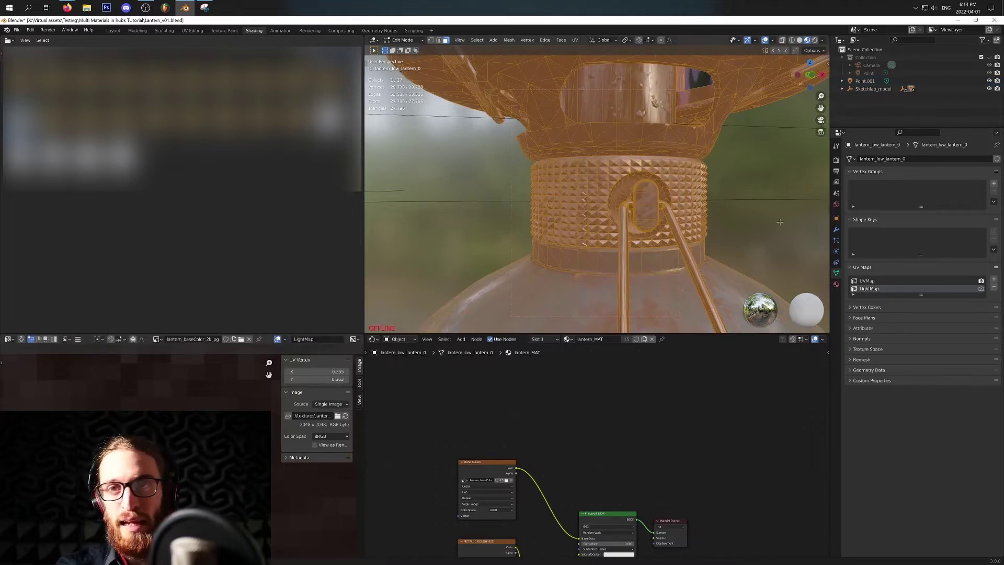
pyautogui.press('Tab')
pyautogui.keyDown('shift'); pyautogui.moveTo(761, 232); pyautogui.dragTo(542, 199, button='middle'); pyautogui.keyUp('shift')
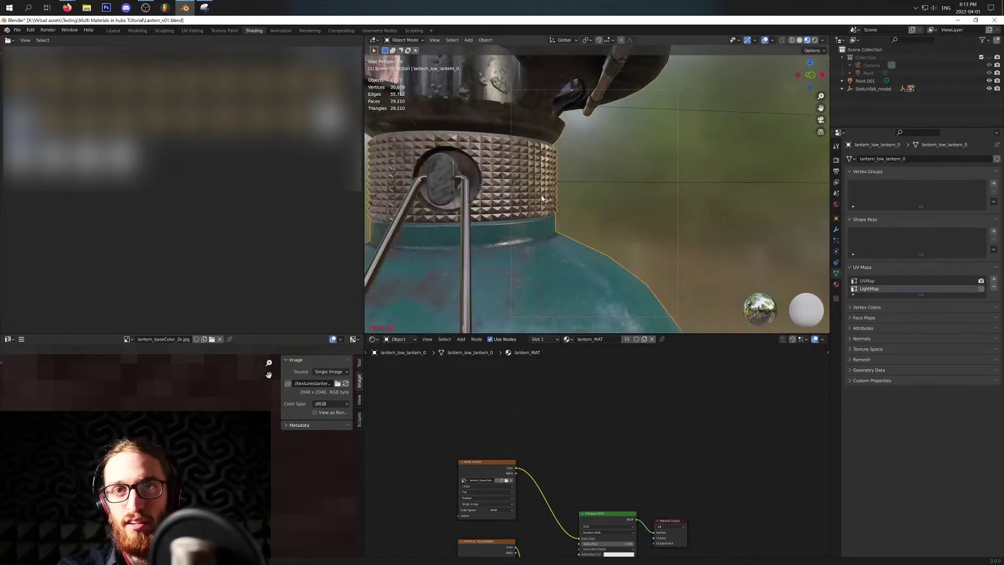
pyautogui.moveTo(711, 229); pyautogui.dragTo(596, 206, button='middle')
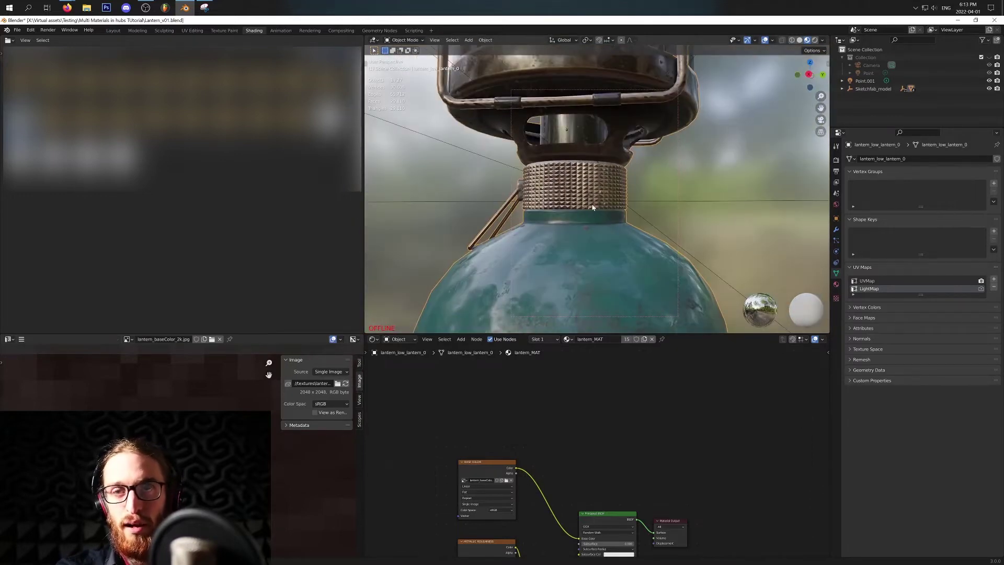
pyautogui.press('Tab')
pyautogui.scroll(-4, 656, 209)
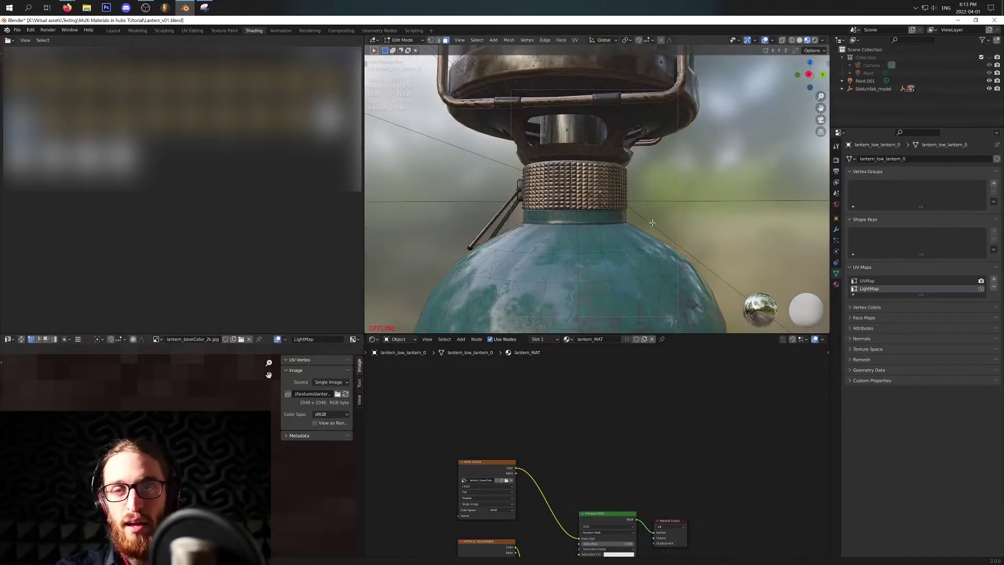
pyautogui.scroll(-5, 651, 224)
pyautogui.scroll(5, 651, 223)
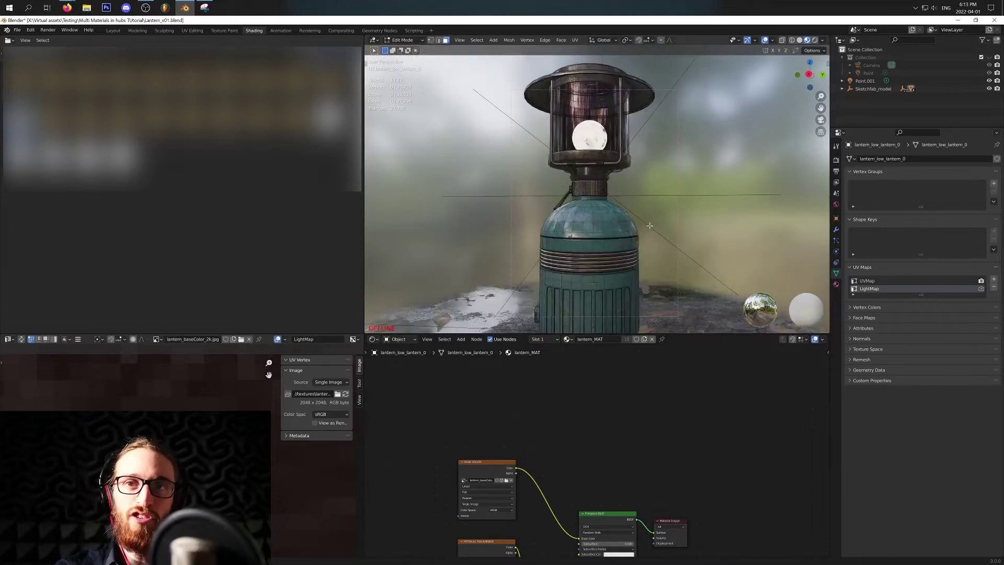
pyautogui.scroll(-5, 656, 222)
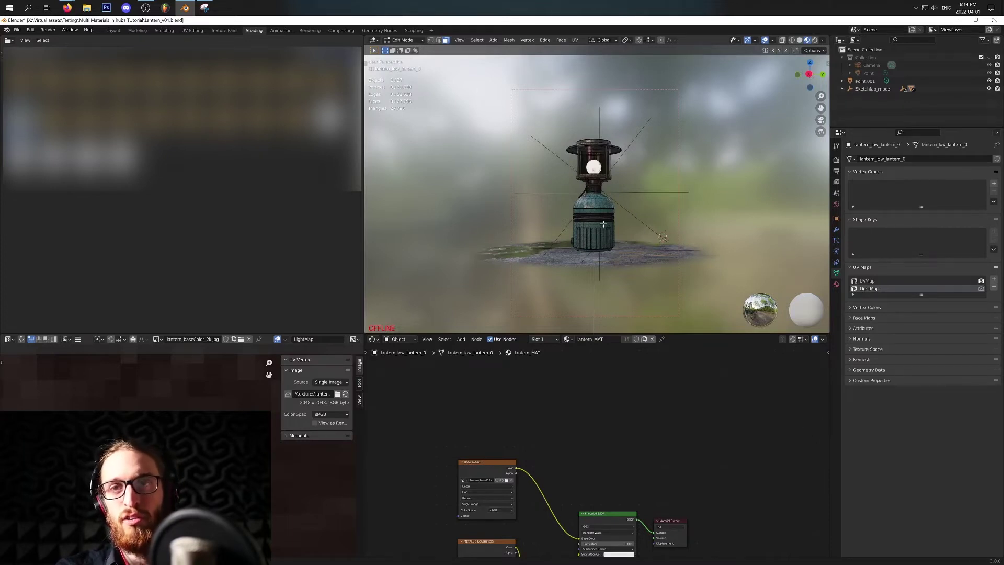
# Step: Merge all of the lantern body's vertices by distance and return to Object Mode
pyautogui.press('1')
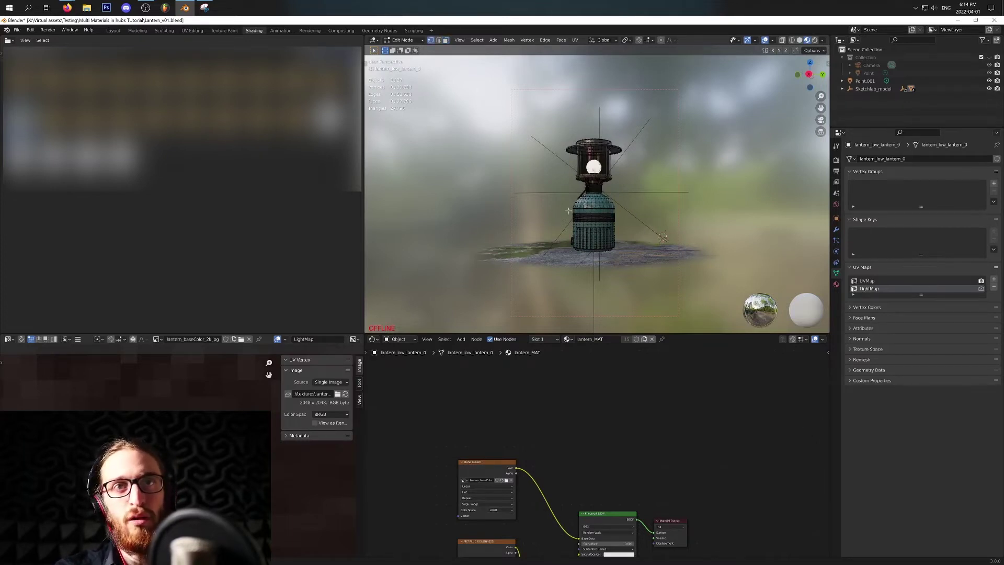
pyautogui.press('Tab')
pyautogui.press('Tab')
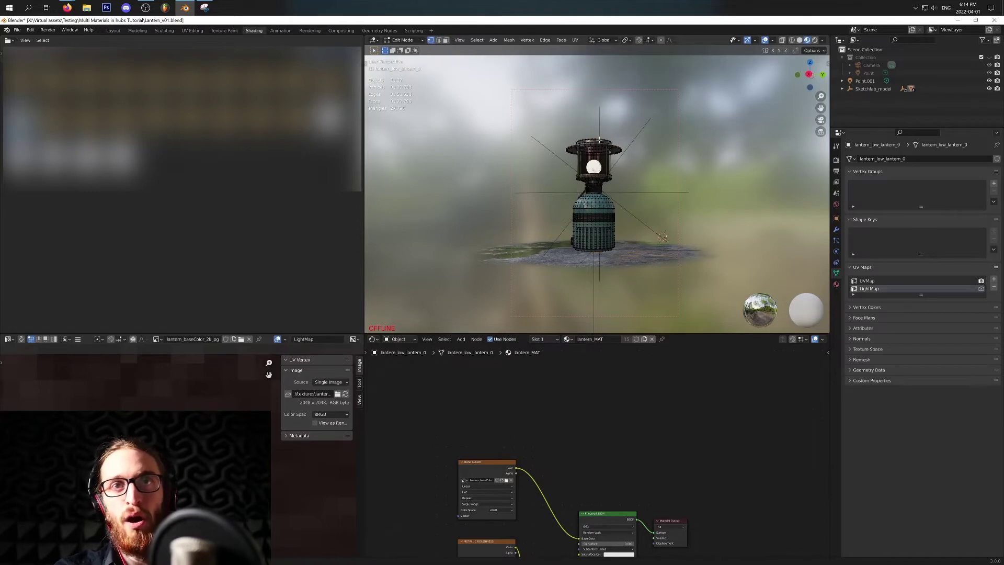
pyautogui.press('a')
pyautogui.rightClick(602, 180)
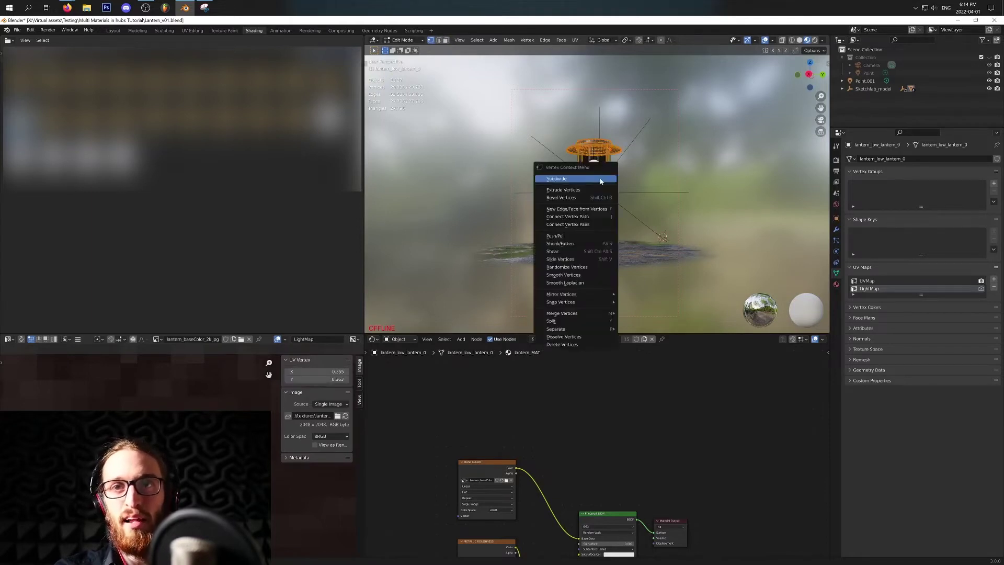
pyautogui.moveTo(601, 316)
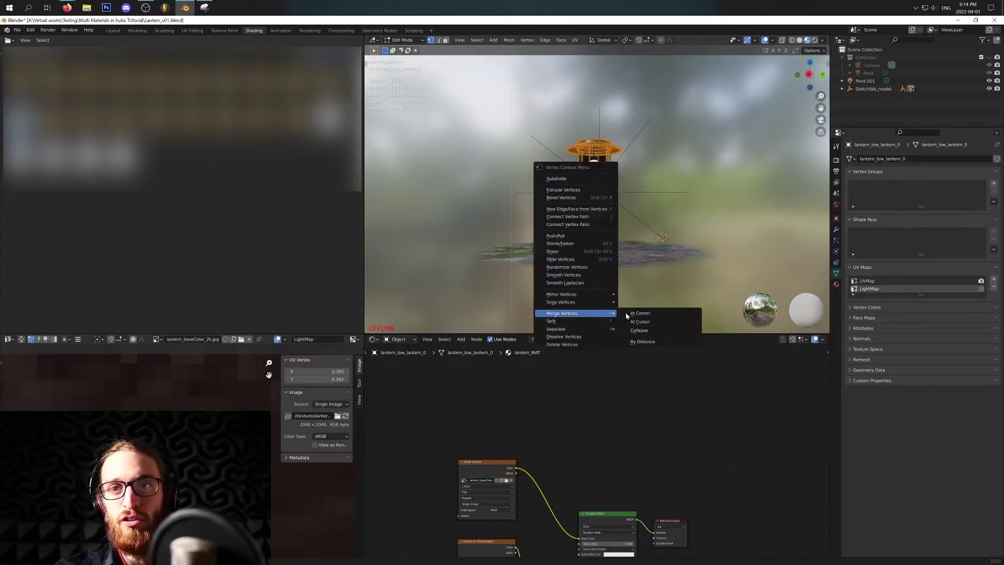
pyautogui.click(643, 341)
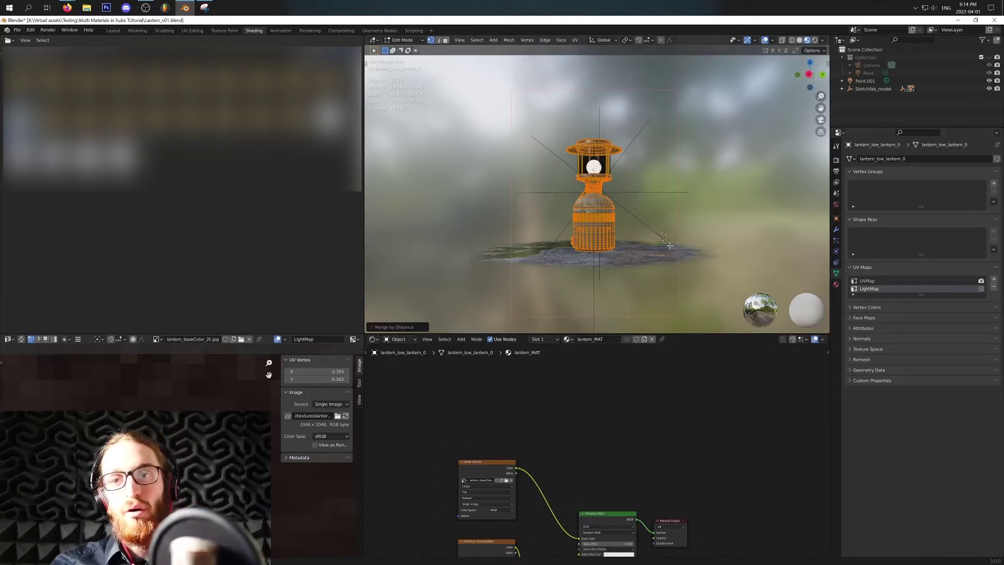
pyautogui.press('Tab')
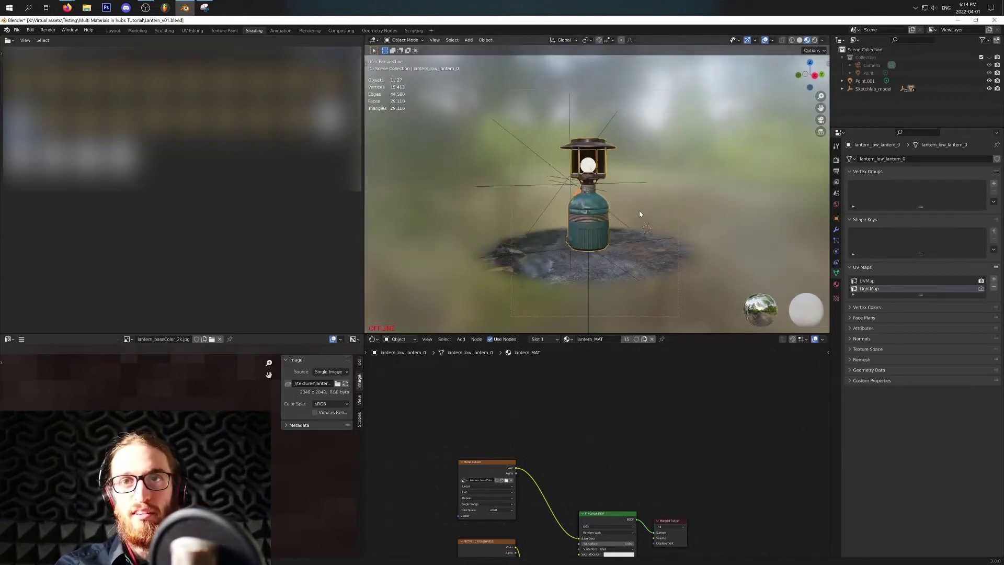
# Step: Examine the merged lantern body's shading and its LightMap UV layout over the base color texture
pyautogui.scroll(8, 609, 195)
pyautogui.scroll(-12, 606, 183)
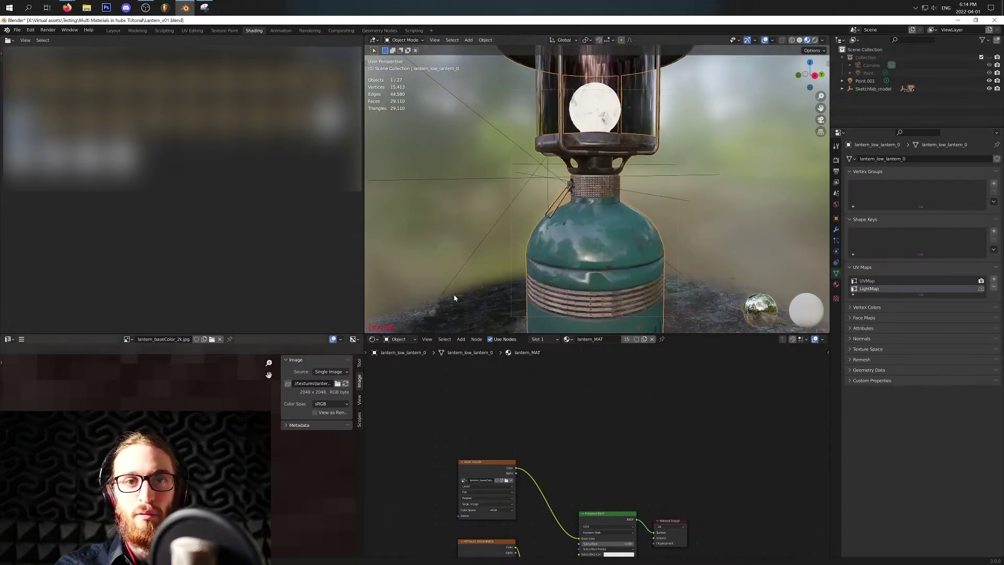
pyautogui.scroll(-8, 220, 386)
pyautogui.scroll(-2, 178, 392)
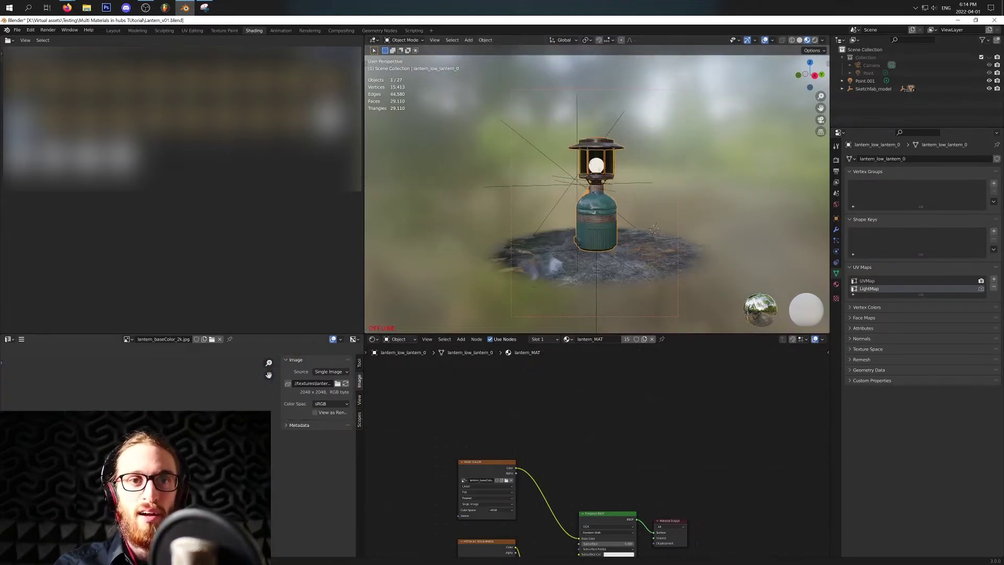
pyautogui.press('Tab')
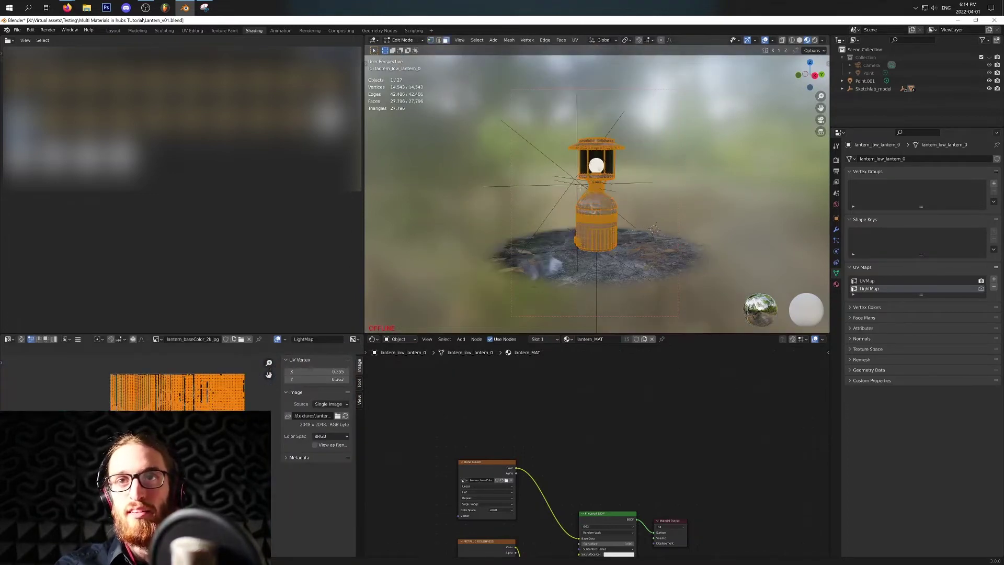
pyautogui.press('Tab')
pyautogui.press('Tab')
pyautogui.press('Tab')
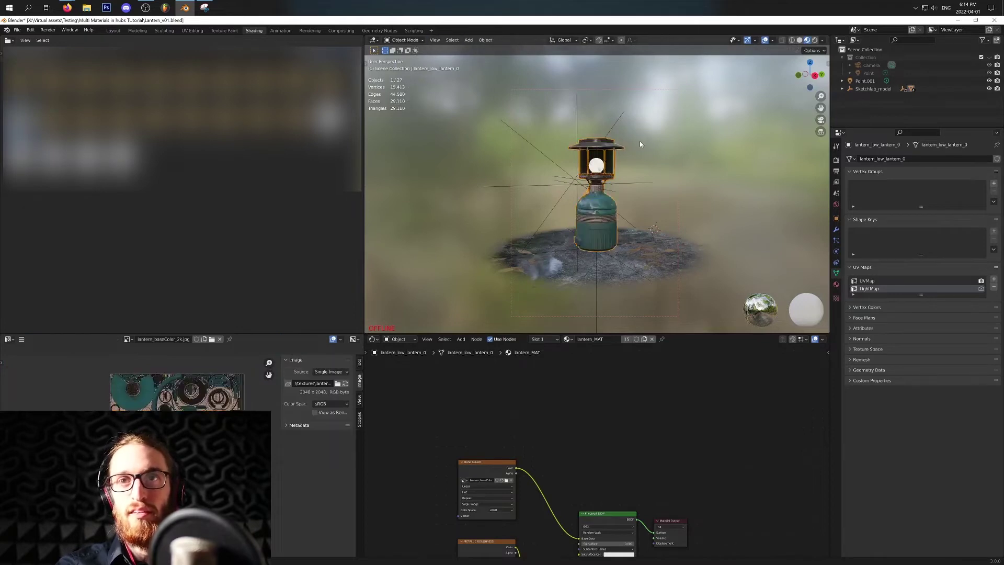
# Step: Move the lantern body away from the bulb and glass as a test, and undo the move
pyautogui.press('g')
pyautogui.click(602, 140)
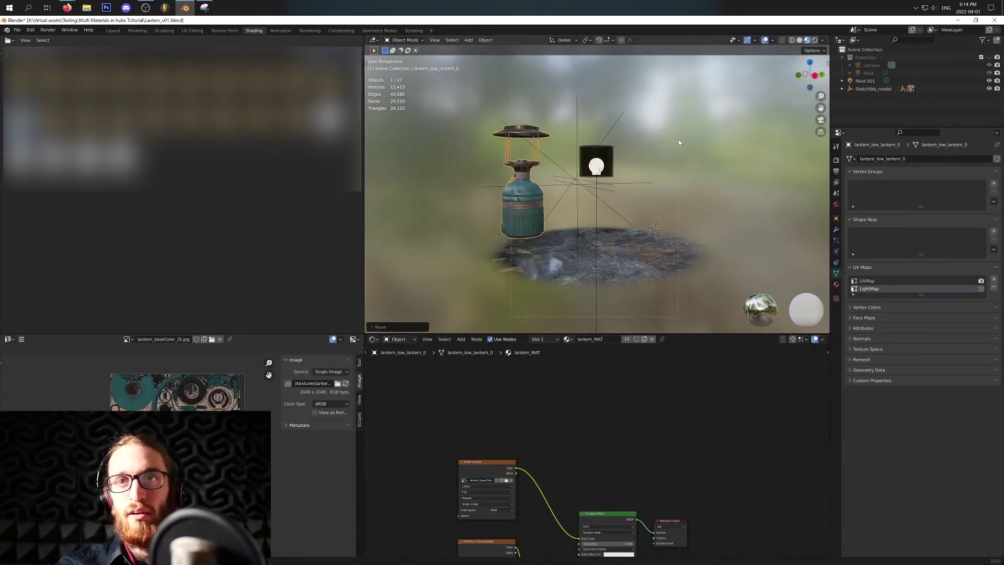
pyautogui.hotkey('ctrl', 'z')
# Step: Select the lantern body, glass and bulb together without the ground, move them as a test, and undo the move
pyautogui.moveTo(660, 115); pyautogui.dragTo(697, 150, button='middle')
pyautogui.moveTo(628, 128); pyautogui.dragTo(552, 183)
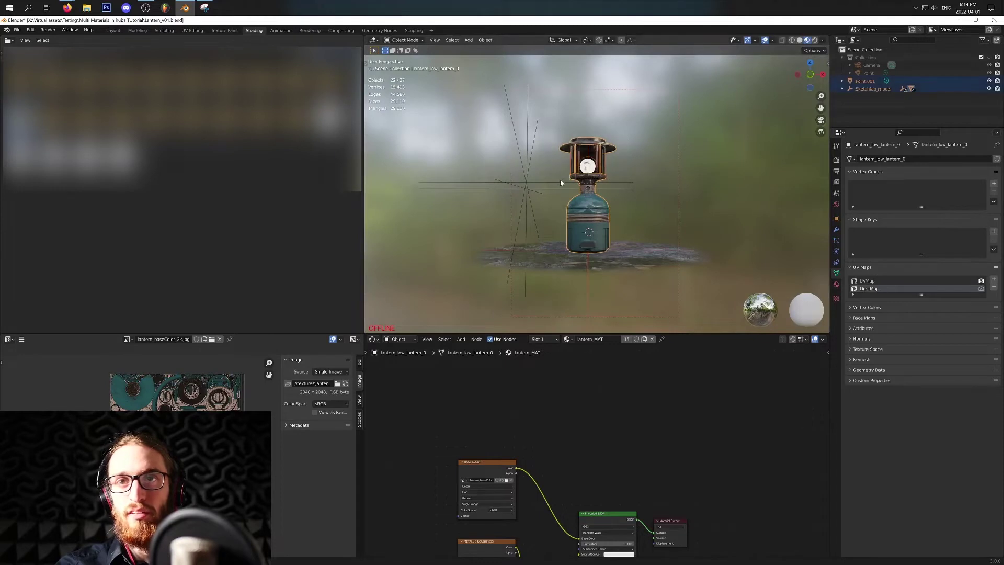
pyautogui.press('g')
pyautogui.rightClick(474, 255)
pyautogui.keyDown('ctrl'); pyautogui.moveTo(475, 256); pyautogui.dragTo(609, 325); pyautogui.keyUp('ctrl')
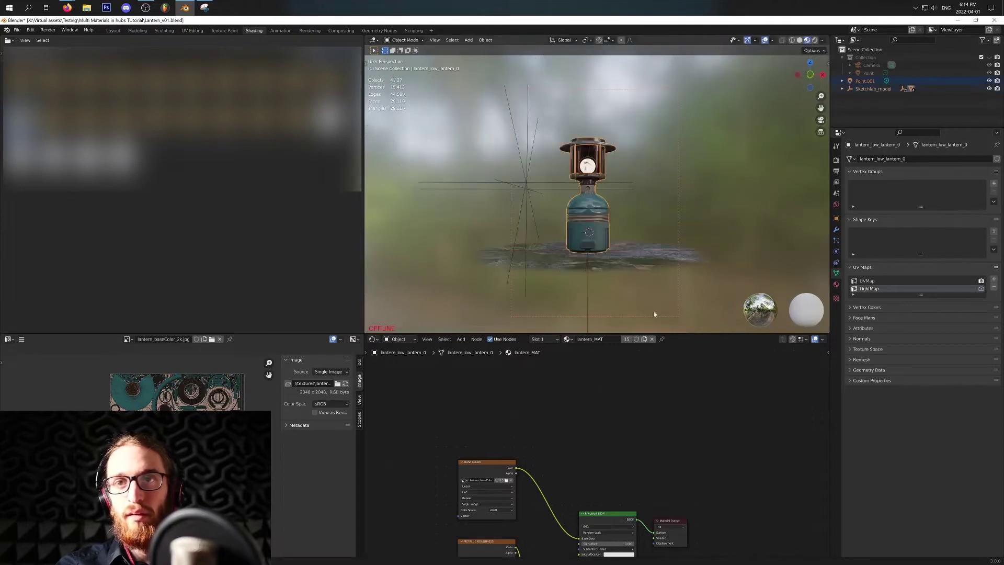
pyautogui.press('g')
pyautogui.click(636, 213)
pyautogui.hotkey('ctrl', 'z')
# Step: Unwrap all selected lantern parts together in Edit Mode using Smart UV Project with an island margin of 0.005
pyautogui.press('Tab')
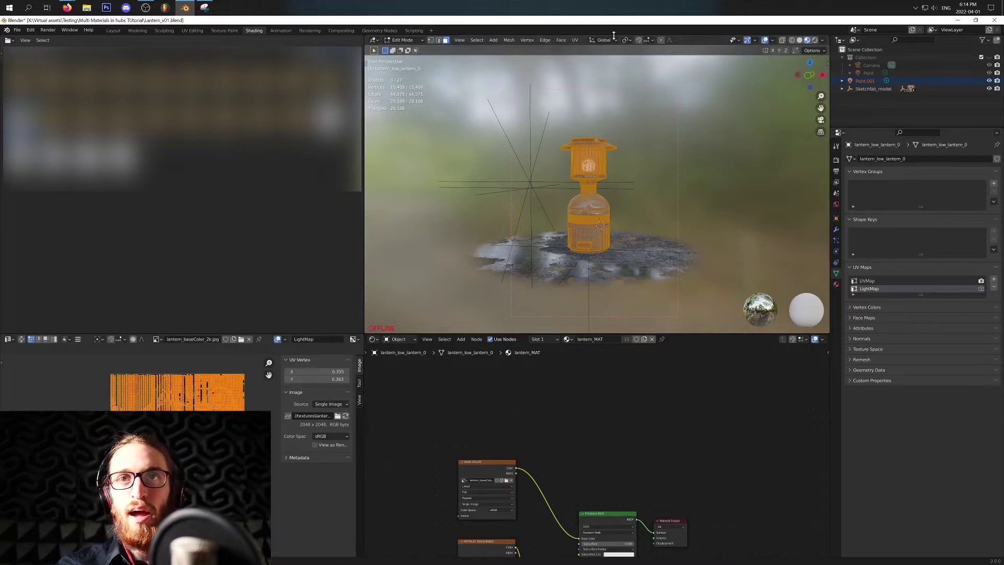
pyautogui.click(574, 40)
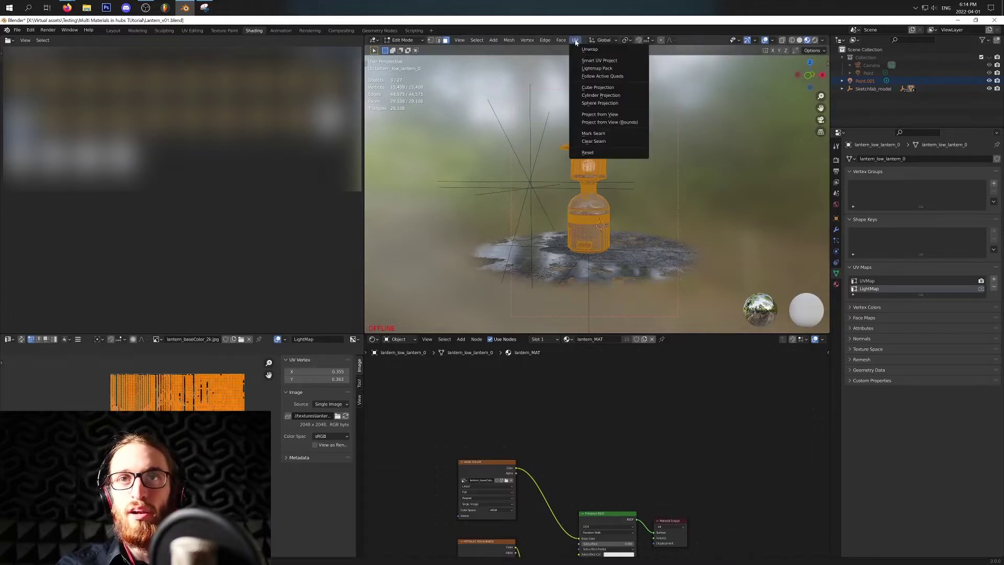
pyautogui.click(621, 61)
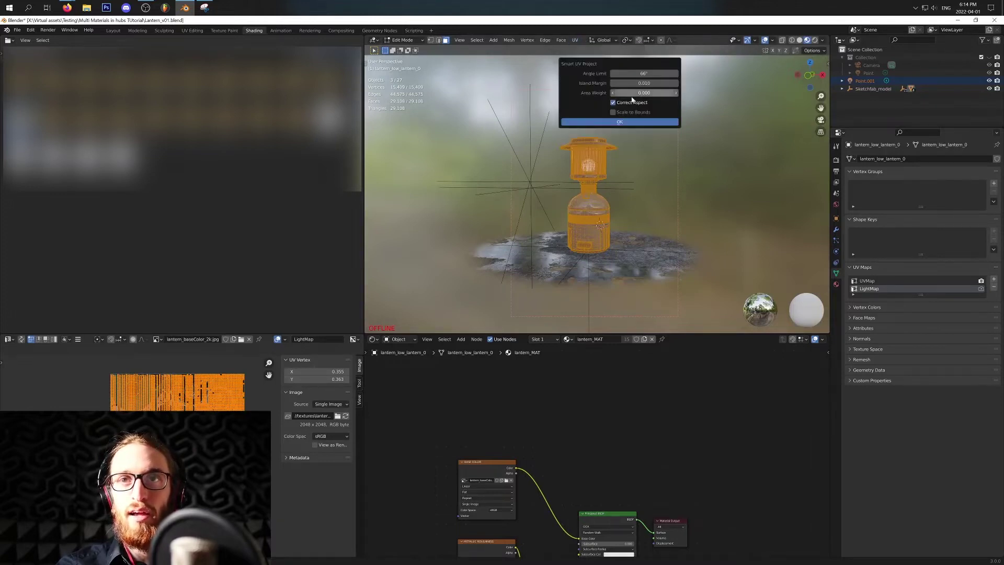
pyautogui.click(643, 83)
pyautogui.moveTo(623, 83); pyautogui.dragTo(619, 83)
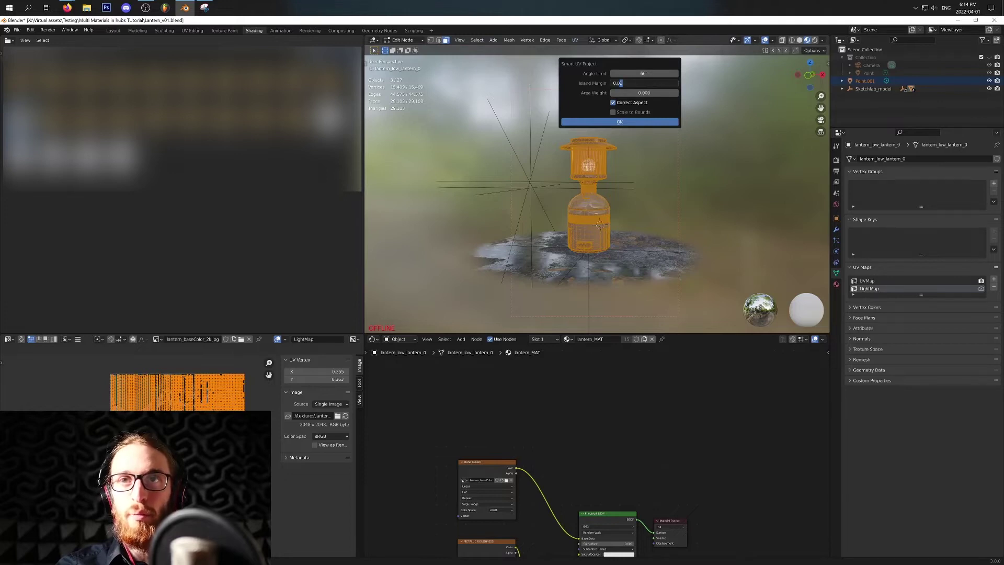
pyautogui.write('05')
pyautogui.press('Return')
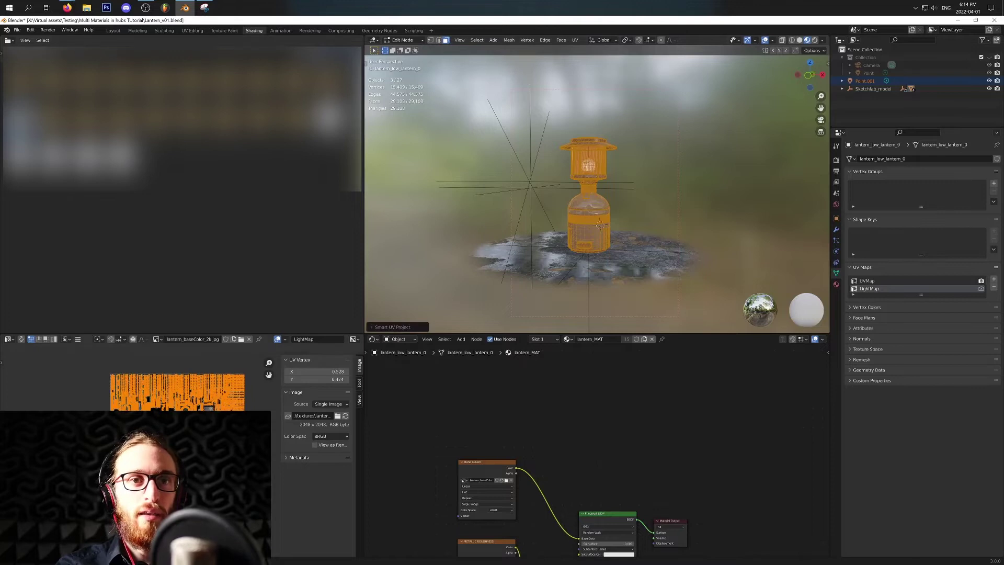
# Step: Examine the spacing between the lantern's unwrapped islands in the LightMap layout
pyautogui.scroll(6, 209, 389)
pyautogui.scroll(-4, 209, 390)
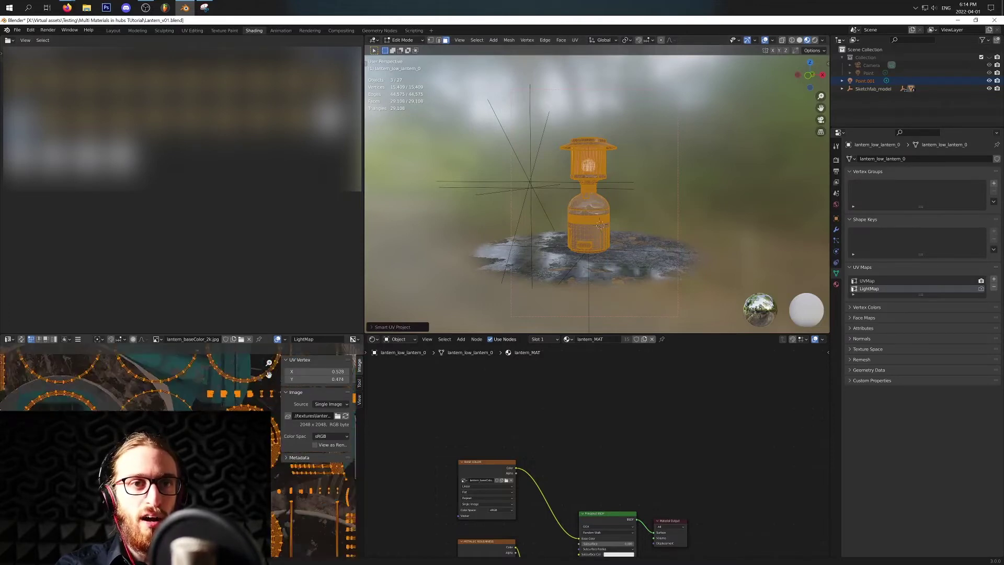
pyautogui.press('g')
pyautogui.press('Return')
pyautogui.hotkey('ctrl', 'shift', 'z')
pyautogui.scroll(3, 133, 386)
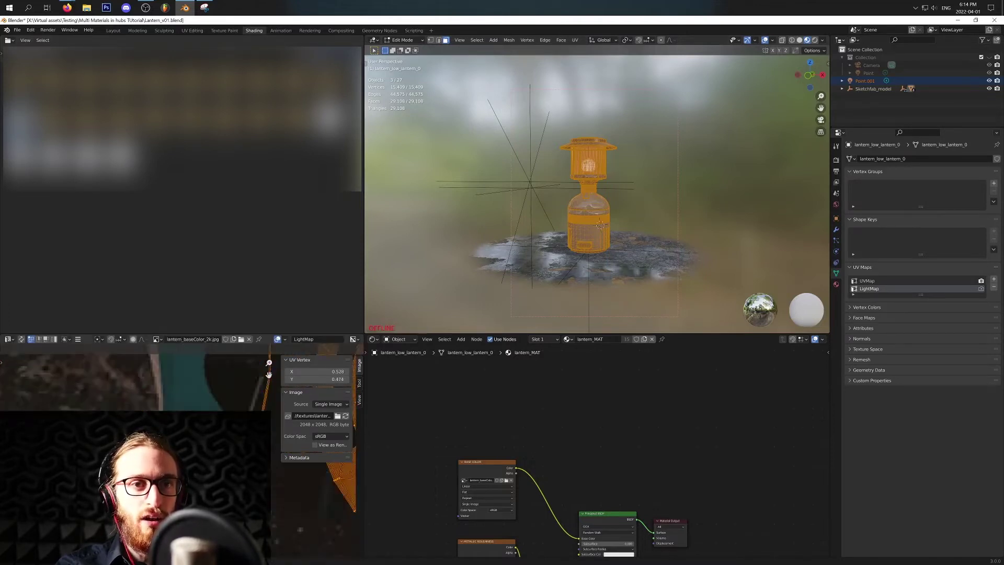
pyautogui.scroll(-3, 133, 386)
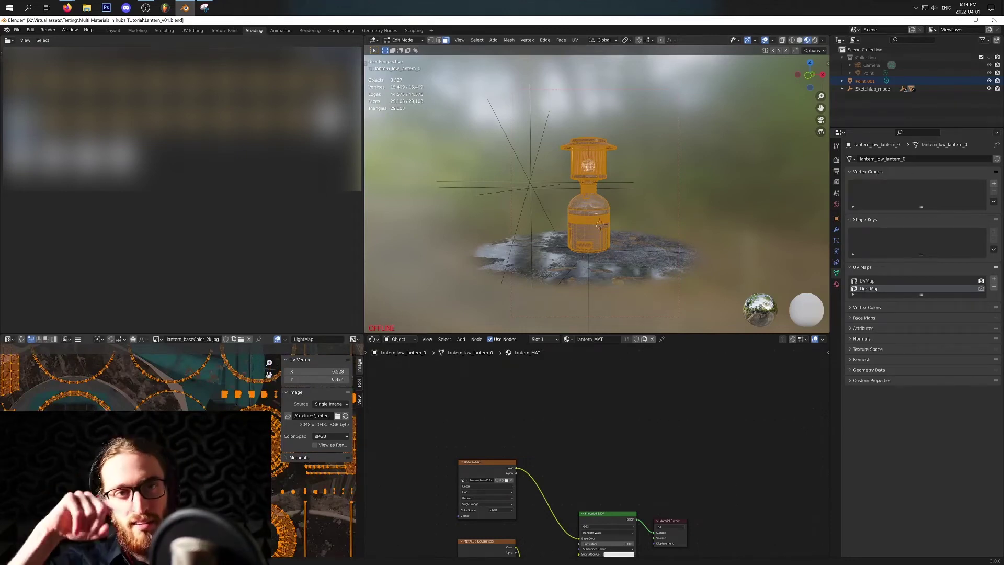
# Step: Undo and redo the recent UV changes to compare the resulting LightMap layouts
pyautogui.hotkey('ctrl', 'z')
pyautogui.hotkey('ctrl', 'z')
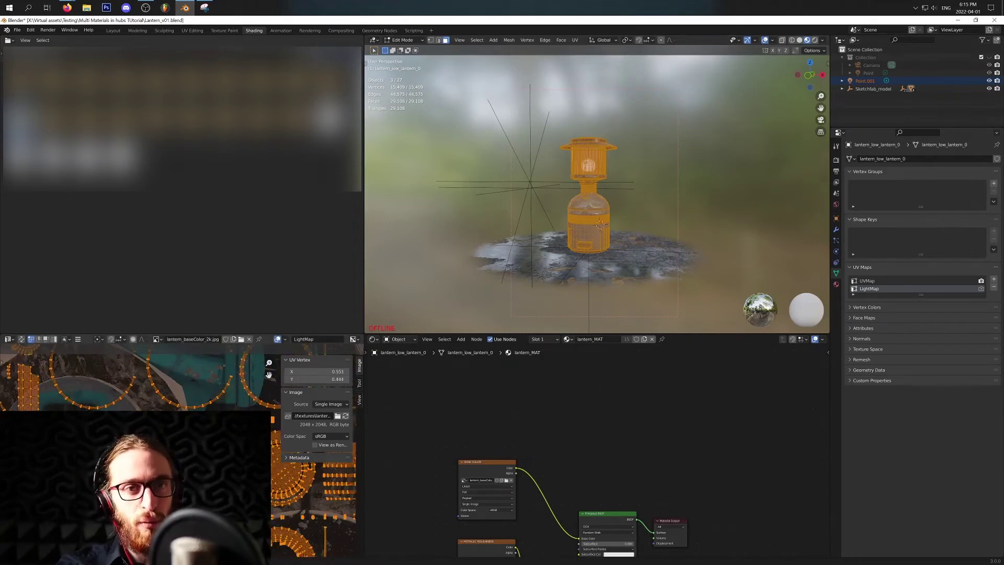
pyautogui.hotkey('ctrl', 'shift', 'z')
pyautogui.scroll(-7, 185, 382)
pyautogui.scroll(7, 185, 382)
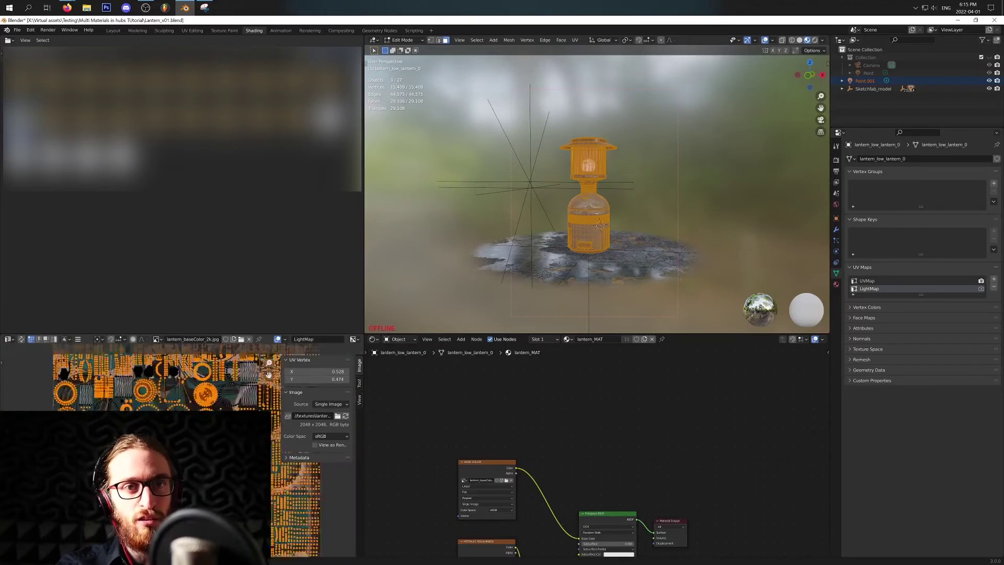
pyautogui.scroll(-5, 184, 382)
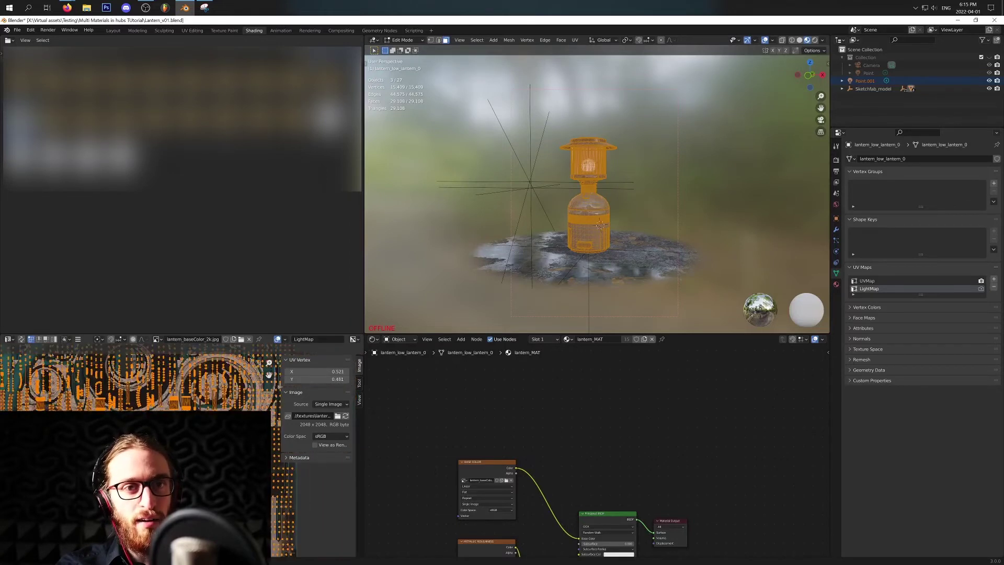
# Step: Check all the UV islands for overlaps, return to Object Mode and view the lantern up close
pyautogui.press('a')
pyautogui.scroll(4, 185, 382)
pyautogui.moveTo(209, 517); pyautogui.dragTo(141, 452, button='middle')
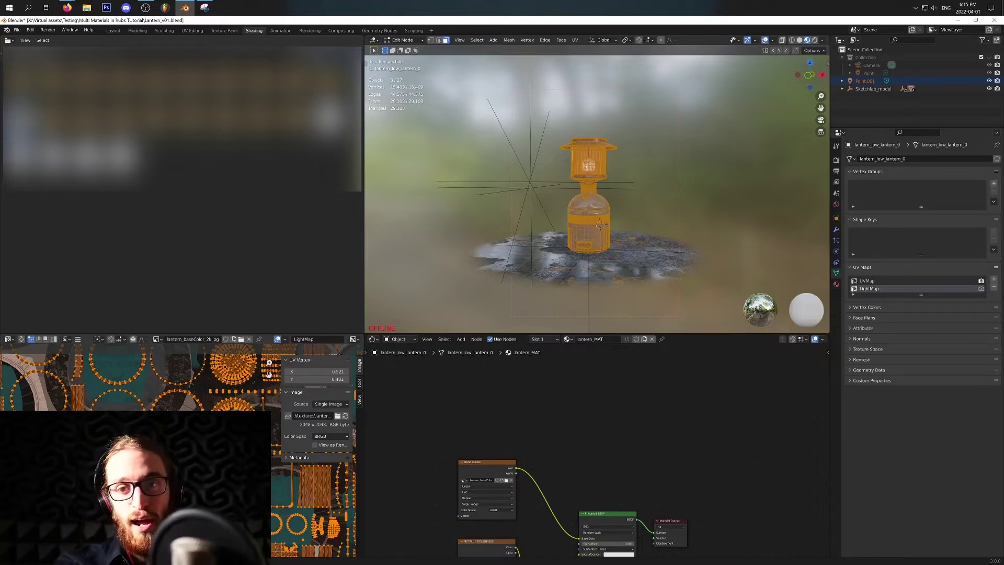
pyautogui.scroll(-6, 178, 379)
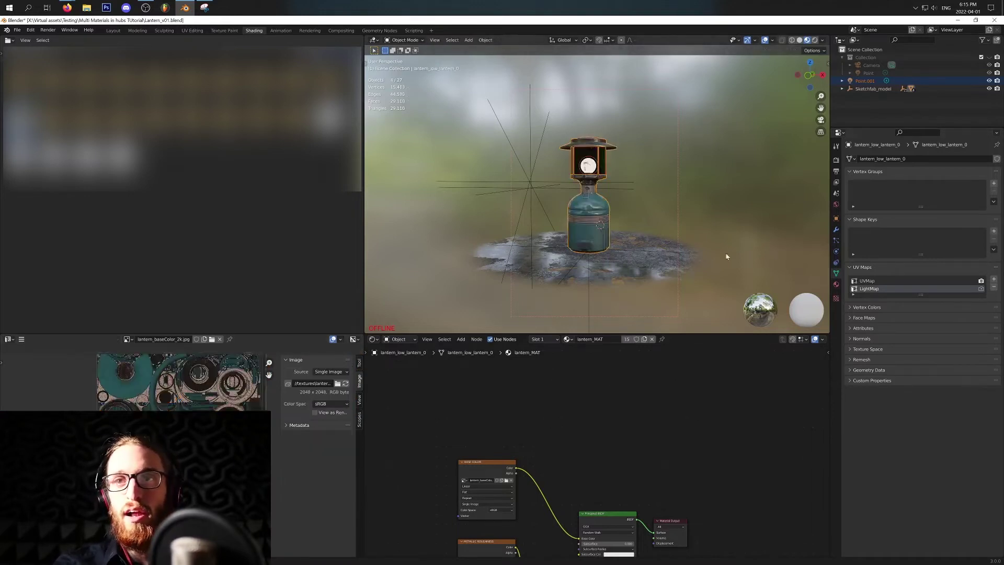
pyautogui.scroll(4, 660, 234)
pyautogui.moveTo(660, 233); pyautogui.dragTo(610, 233, button='middle')
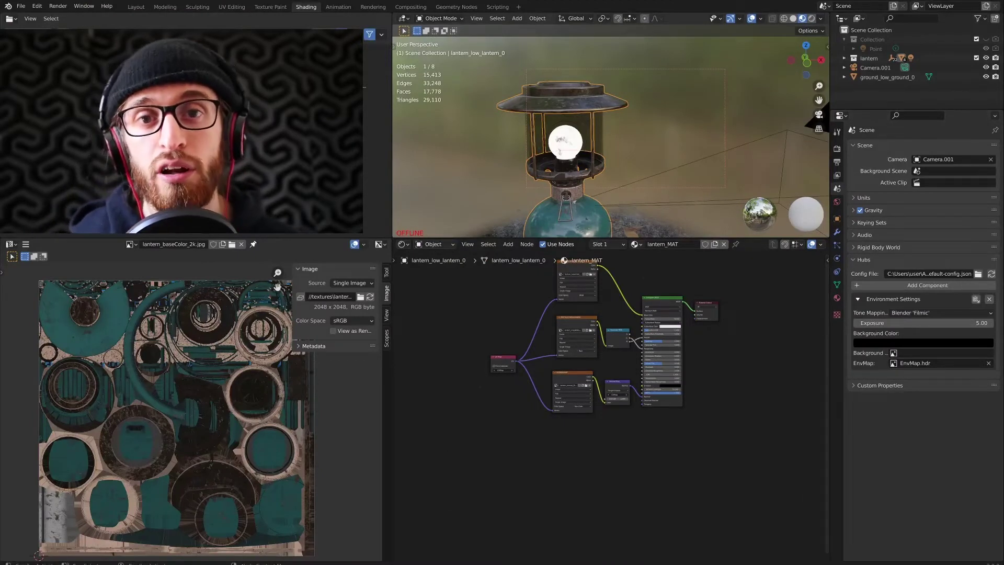
pyautogui.moveTo(697, 392); pyautogui.dragTo(688, 532, button='middle')
pyautogui.scroll(2, 566, 335)
pyautogui.press('q')
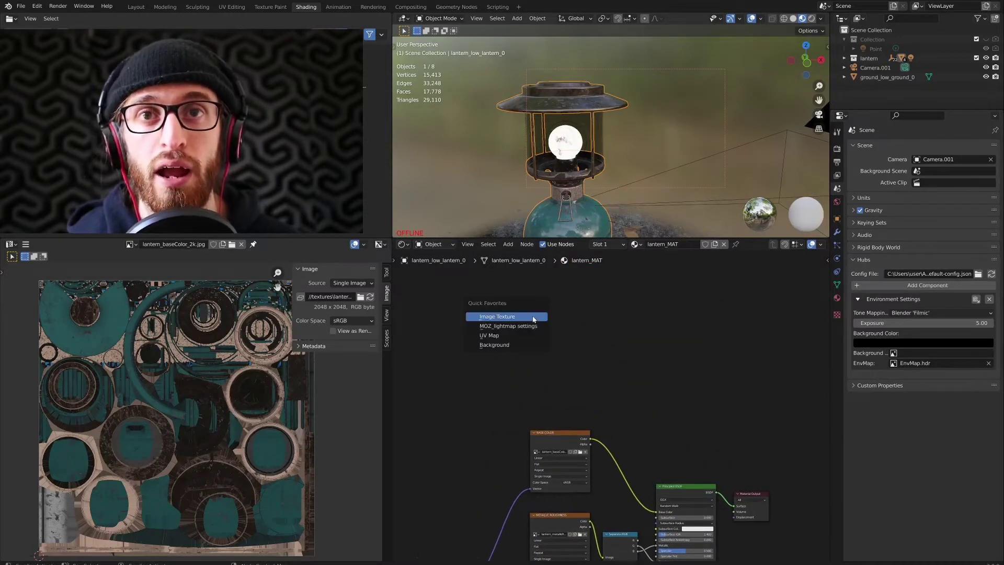
pyautogui.press('q')
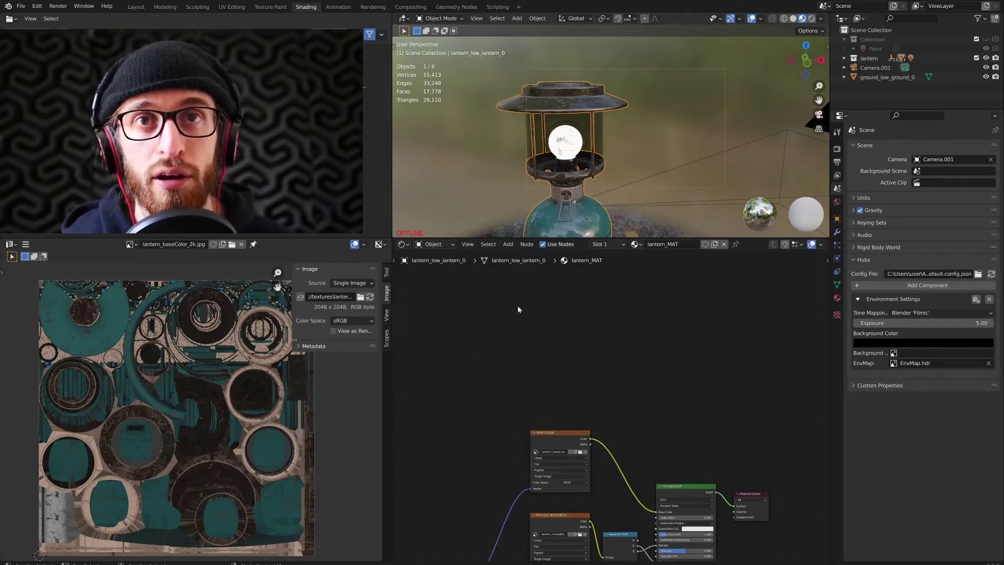
pyautogui.click(508, 246)
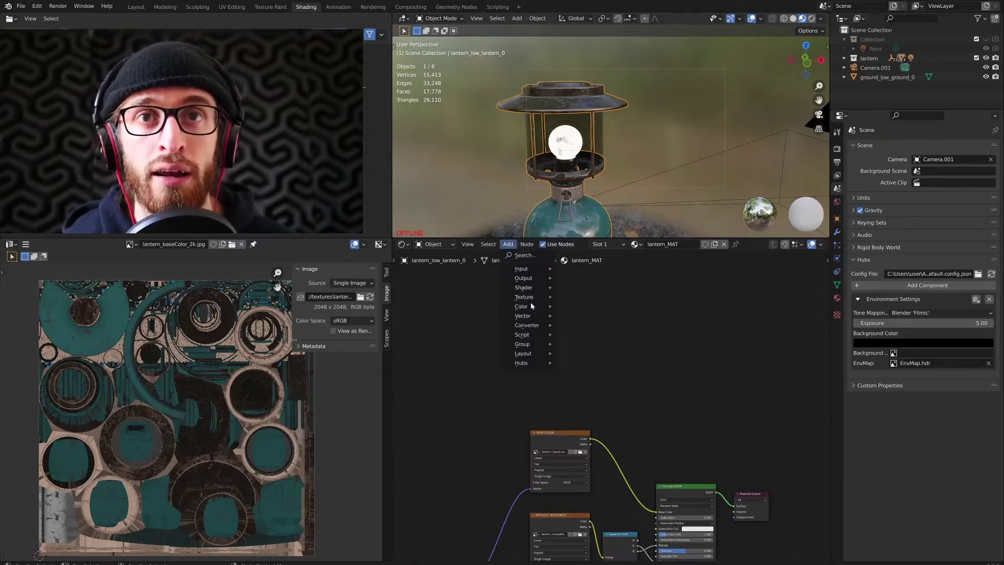
pyautogui.moveTo(521, 269)
pyautogui.rightClick(591, 401)
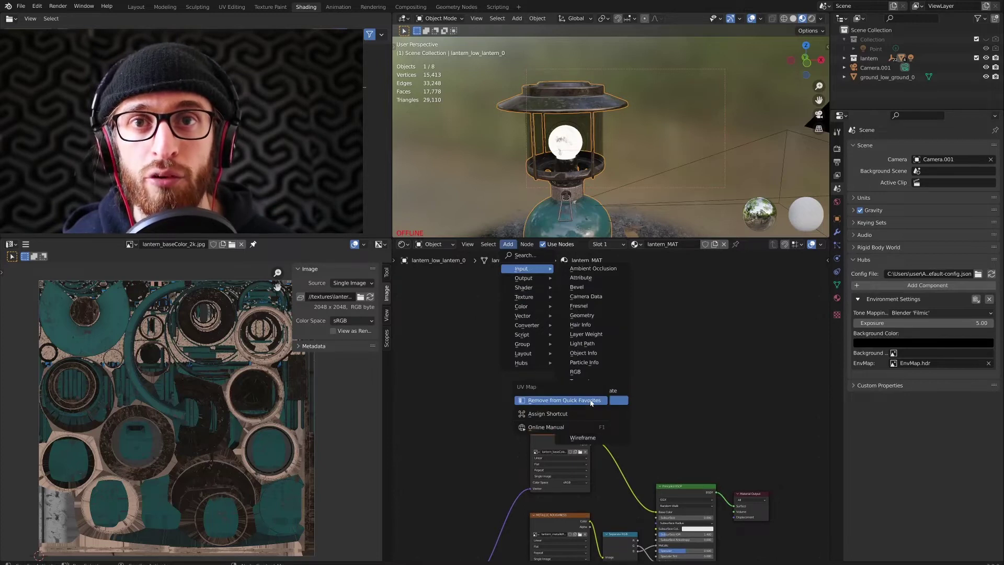
pyautogui.press('Escape')
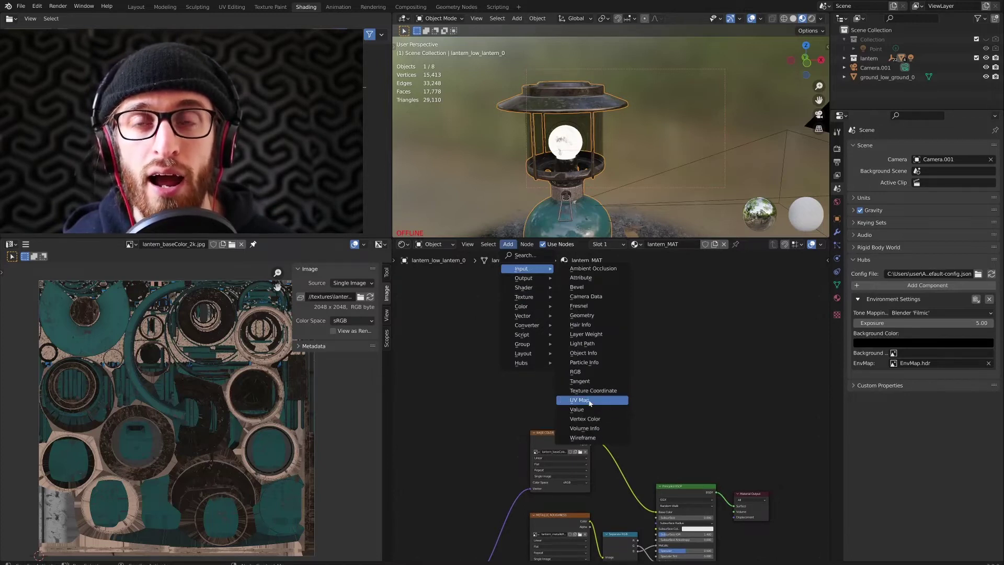
pyautogui.press('Escape')
# Step: Add a UV Map node in the empty area above the base color texture in the lantern_MAT material
pyautogui.press('q')
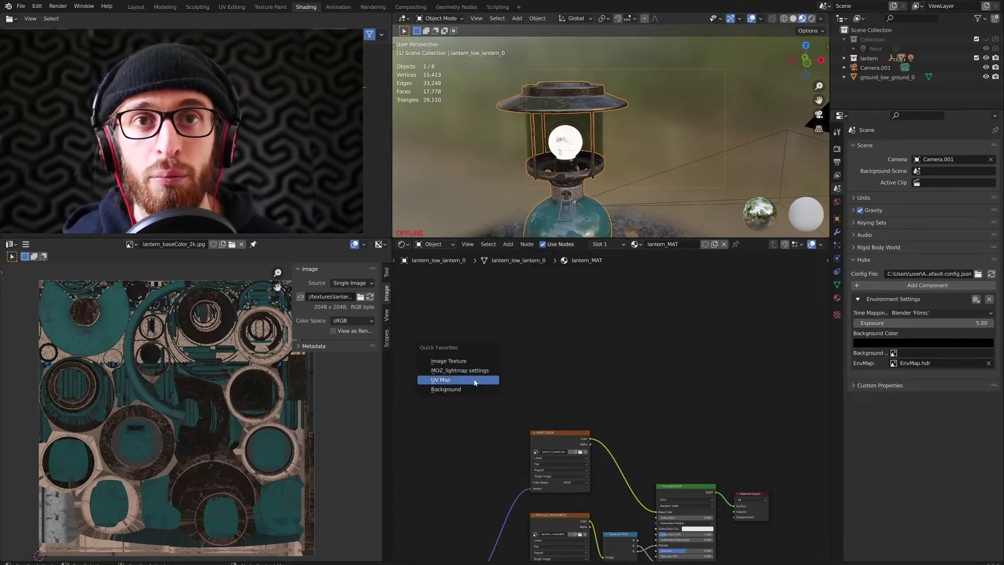
pyautogui.click(474, 382)
pyautogui.moveTo(586, 347); pyautogui.dragTo(575, 349, button='middle')
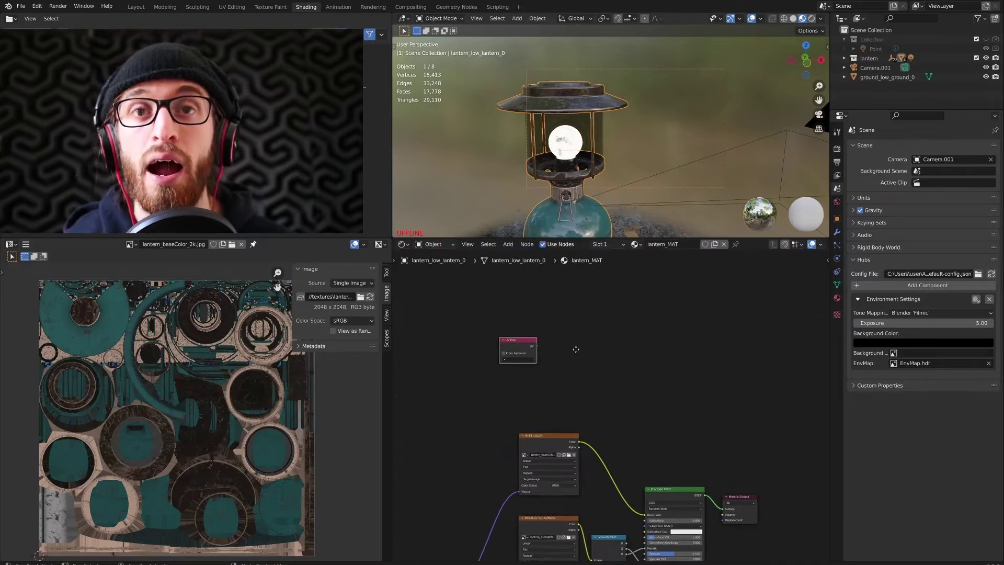
pyautogui.scroll(7, 572, 350)
pyautogui.moveTo(536, 314); pyautogui.dragTo(576, 402, button='middle')
# Step: Add an Image Texture node and place it beside the UV Map node
pyautogui.click(507, 243)
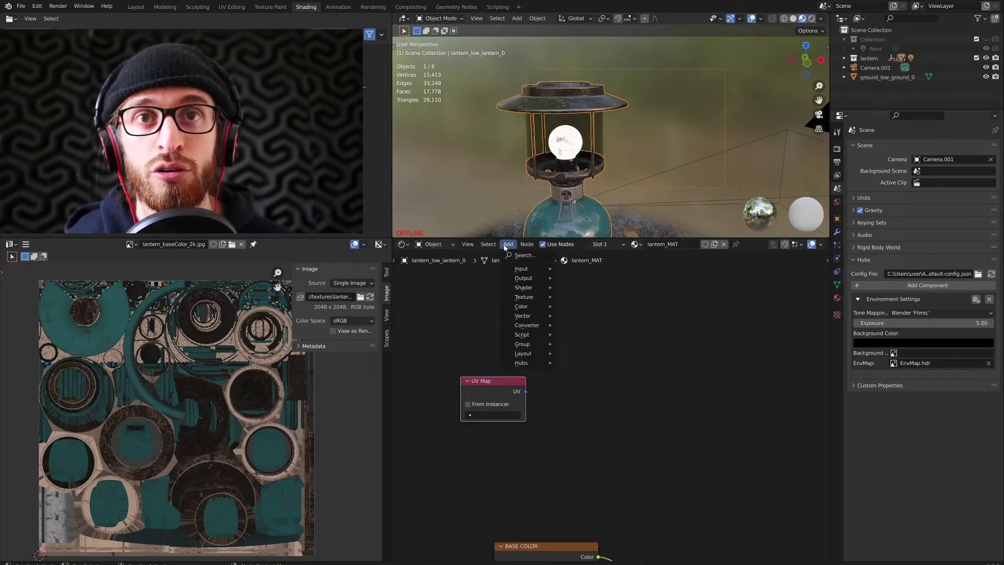
pyautogui.moveTo(524, 296)
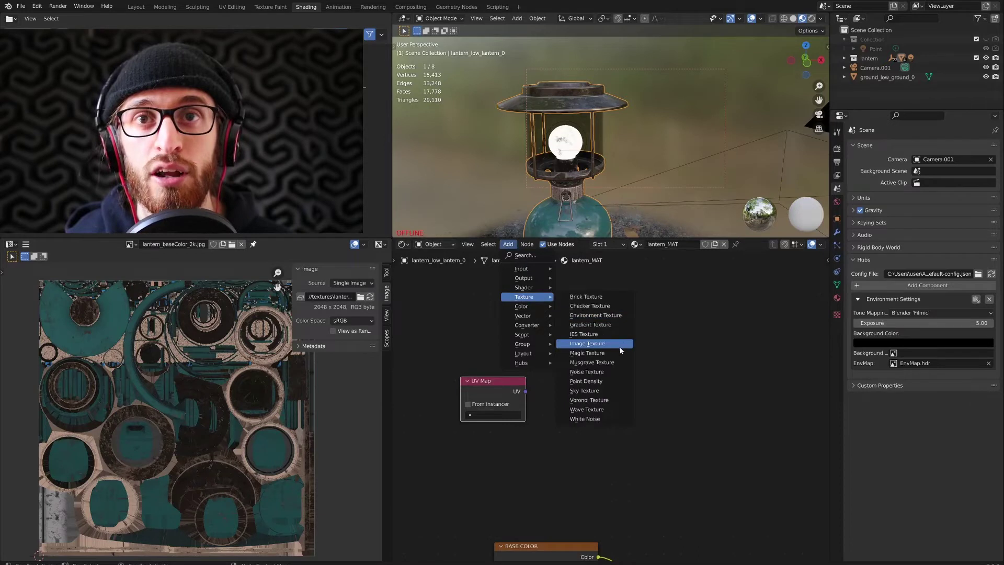
pyautogui.click(621, 349)
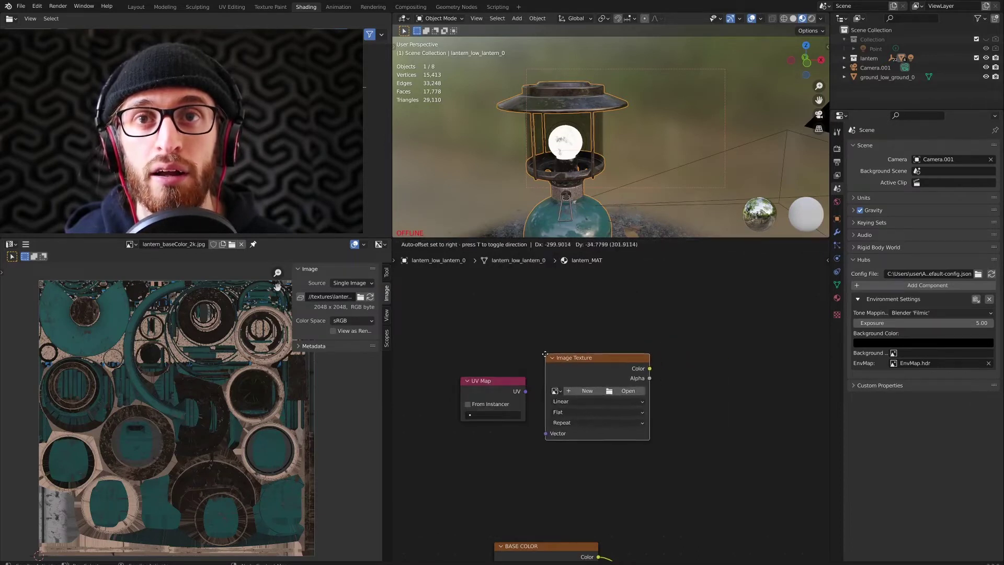
pyautogui.click(570, 345)
pyautogui.press('q')
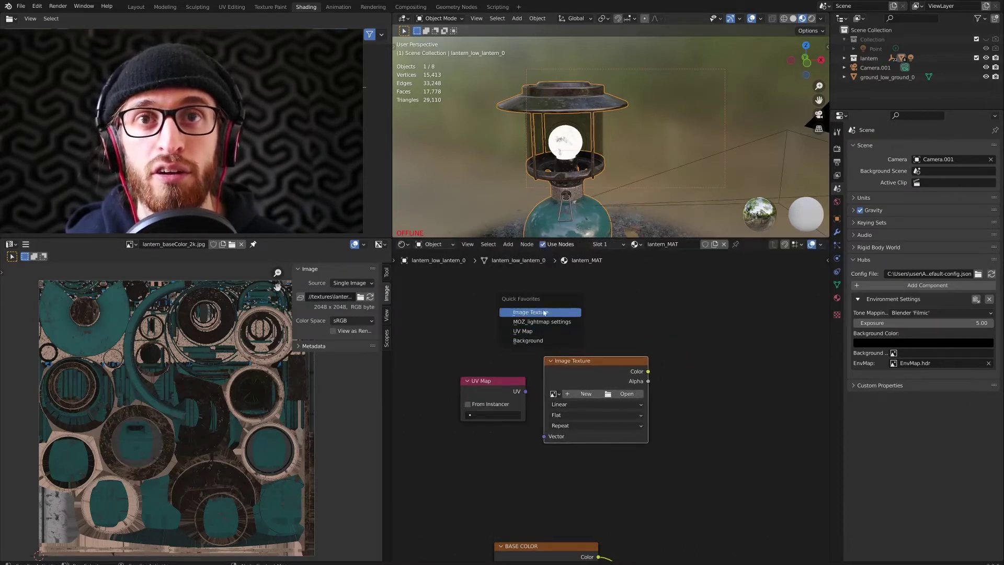
pyautogui.moveTo(712, 394); pyautogui.dragTo(661, 388, button='middle')
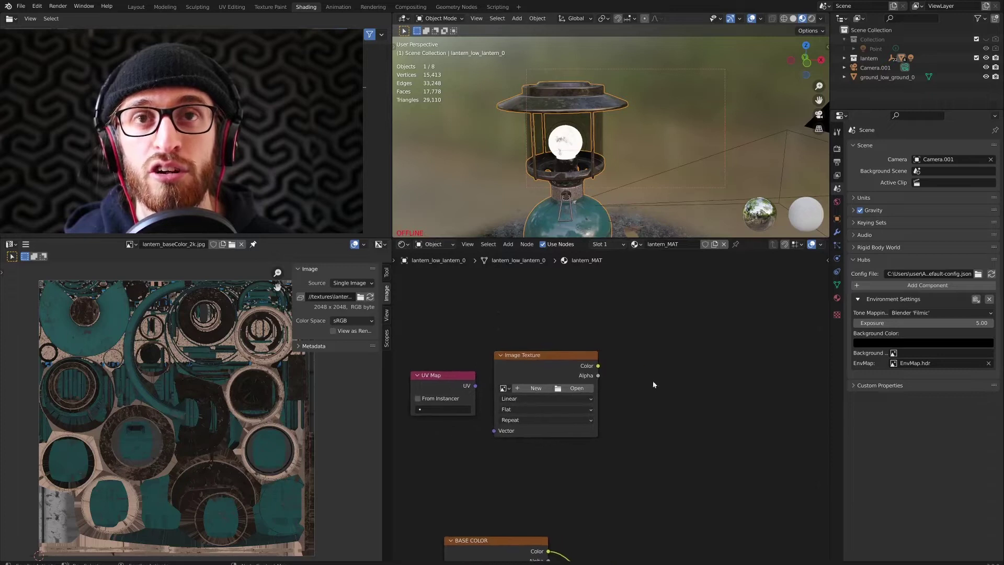
# Step: Add a MOZ_lightmap settings node beside the empty Image Texture node
pyautogui.click(507, 244)
pyautogui.moveTo(539, 362)
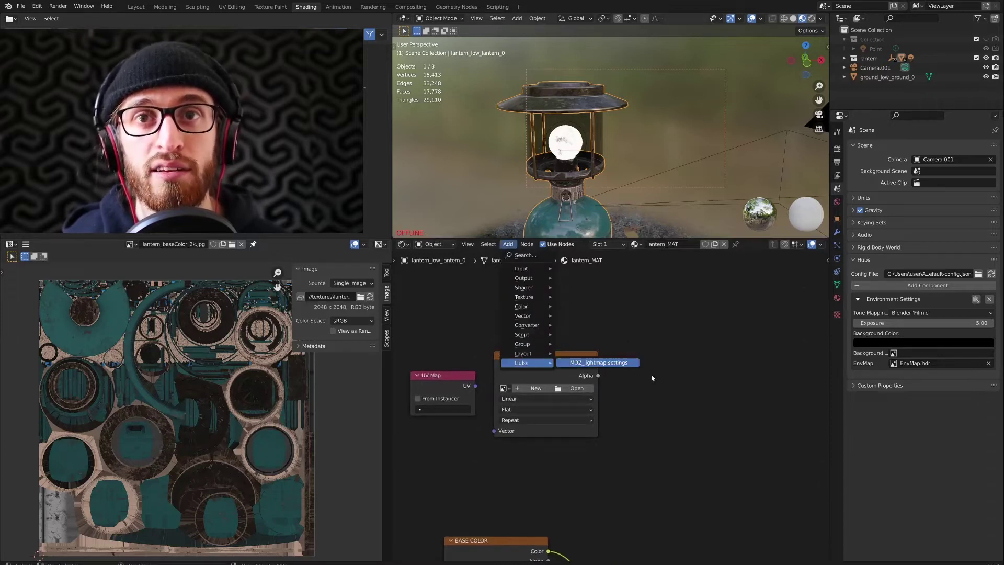
pyautogui.click(635, 368)
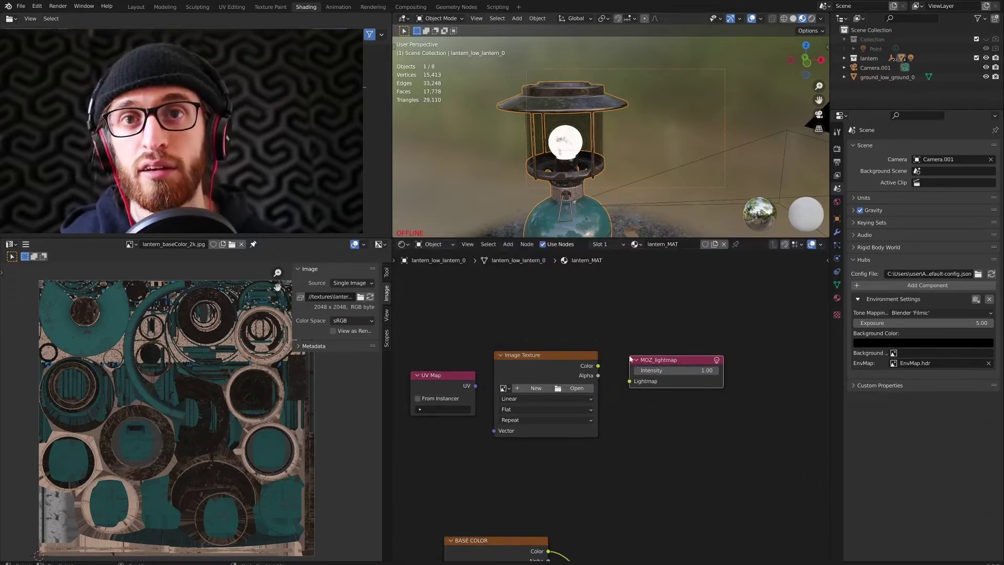
pyautogui.moveTo(651, 433); pyautogui.dragTo(689, 429, button='middle')
# Step: Connect the UV Map node to the Image Texture's Vector input and set its UV map to LightMap
pyautogui.moveTo(478, 371); pyautogui.dragTo(547, 432)
pyautogui.click(474, 400)
pyautogui.click(474, 423)
# Step: Connect the Image Texture's Color output to the MOZ_lightmap node's Lightmap input and set its intensity to 3.14
pyautogui.moveTo(648, 369); pyautogui.dragTo(575, 356, button='middle')
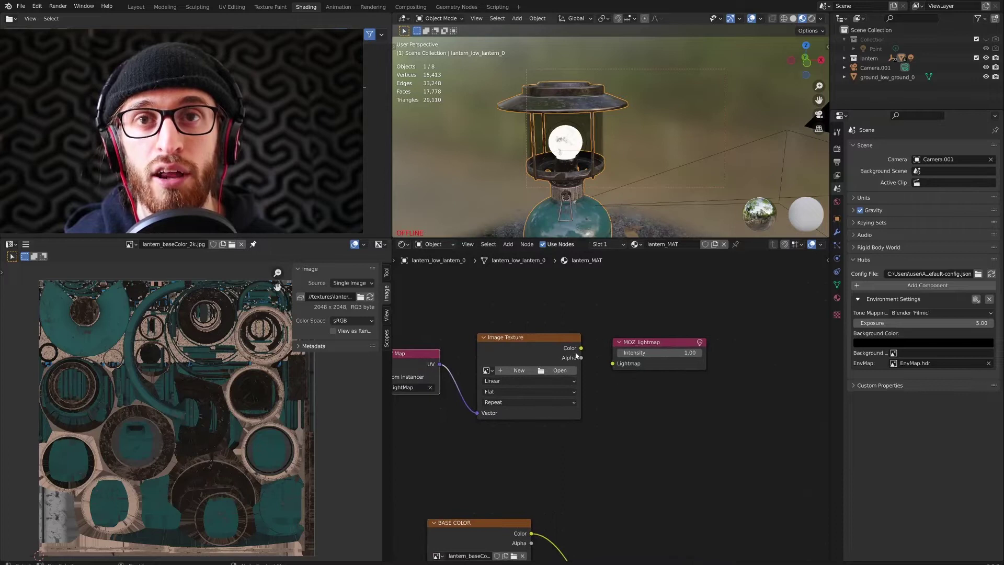
pyautogui.moveTo(579, 348); pyautogui.dragTo(615, 364)
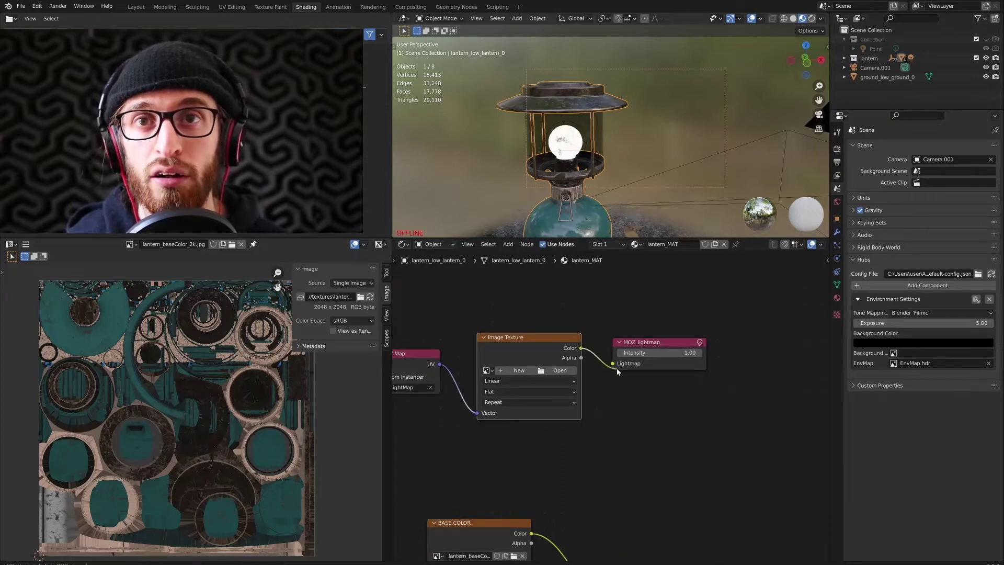
pyautogui.moveTo(631, 425); pyautogui.dragTo(729, 469, button='middle')
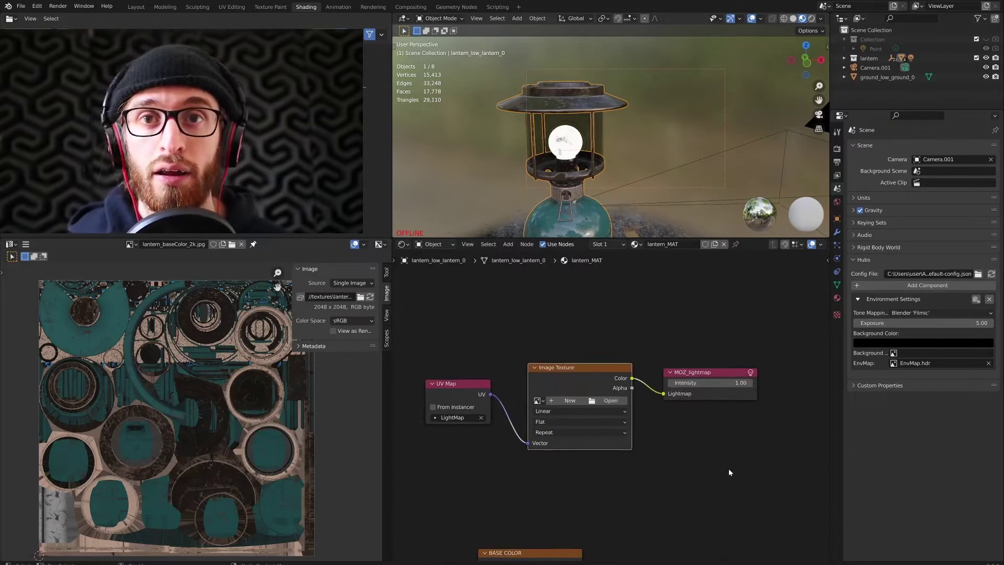
pyautogui.click(743, 383)
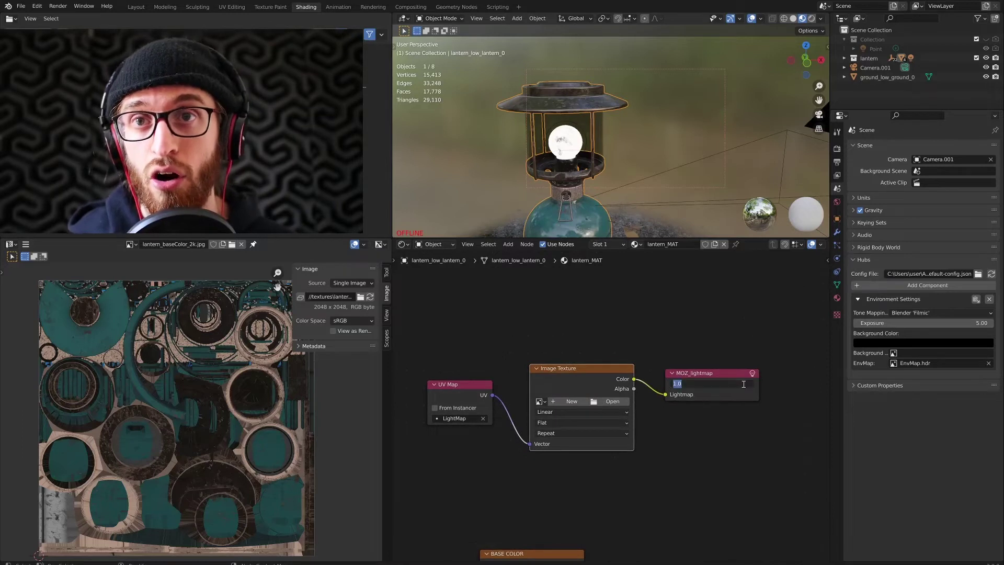
pyautogui.write('3.14')
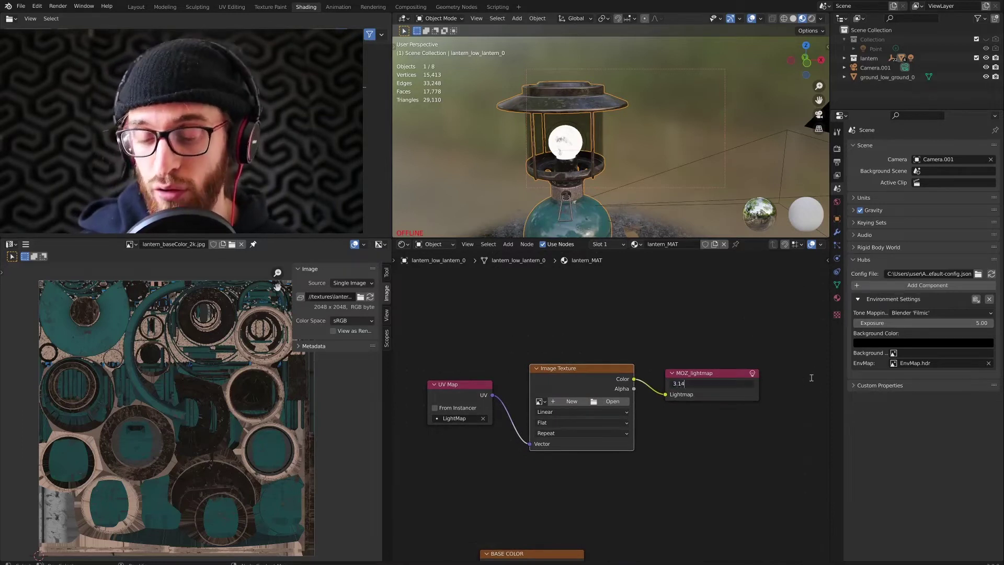
pyautogui.press('Return')
pyautogui.moveTo(683, 463); pyautogui.dragTo(711, 453, button='middle')
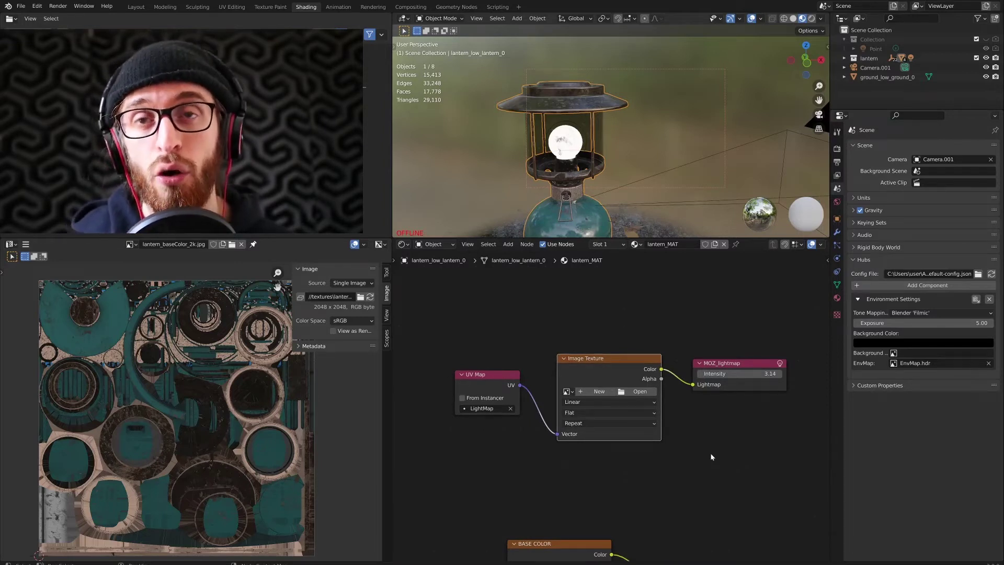
# Step: Start a new image in the lantern's lightmap Image Texture node with a width and height of 1024 px
pyautogui.moveTo(588, 377); pyautogui.dragTo(621, 354)
pyautogui.keyDown('ctrl'); pyautogui.moveTo(621, 354); pyautogui.dragTo(676, 466, button='middle'); pyautogui.keyUp('ctrl')
pyautogui.scroll(4, 654, 393)
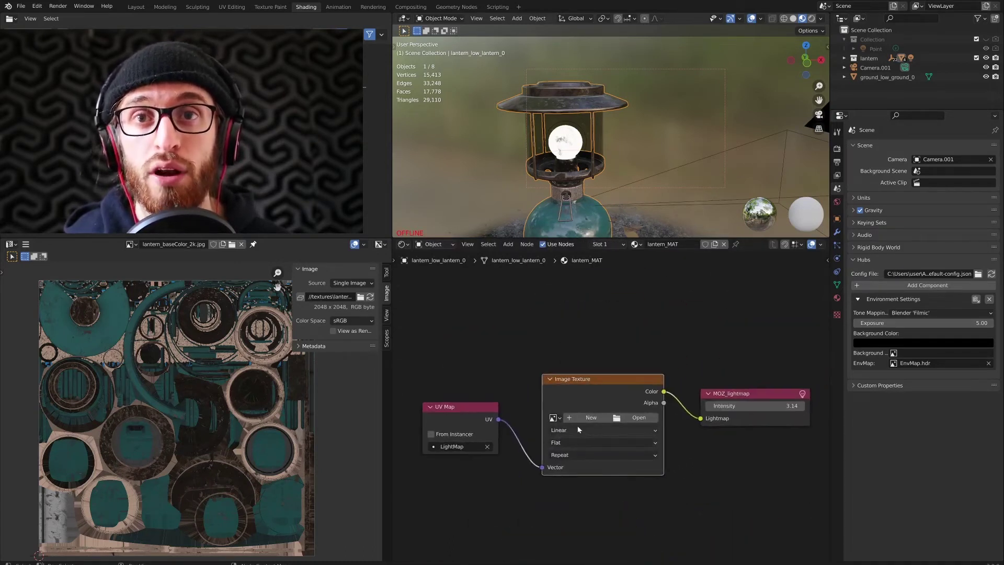
pyautogui.click(587, 417)
pyautogui.click(615, 444)
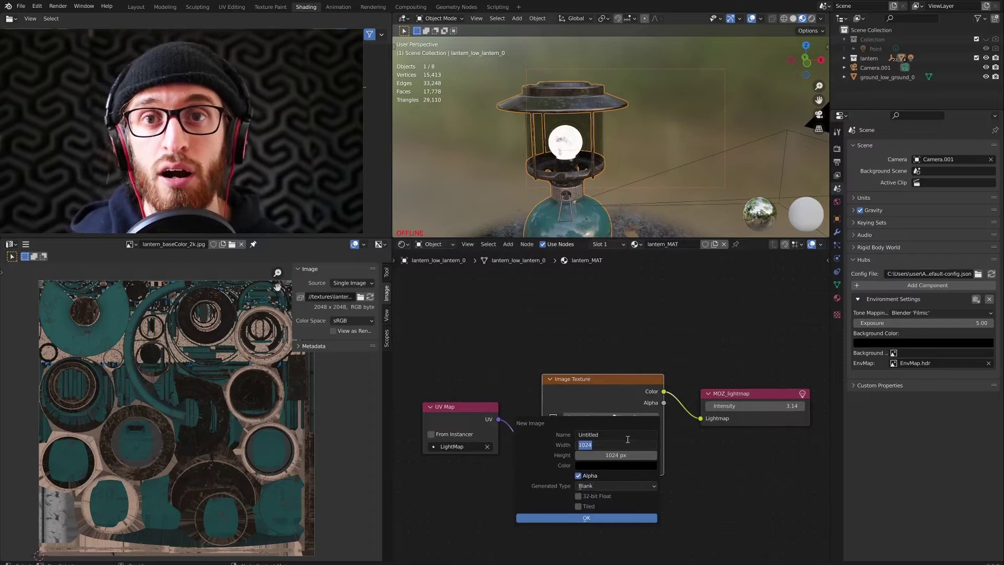
pyautogui.write('2048')
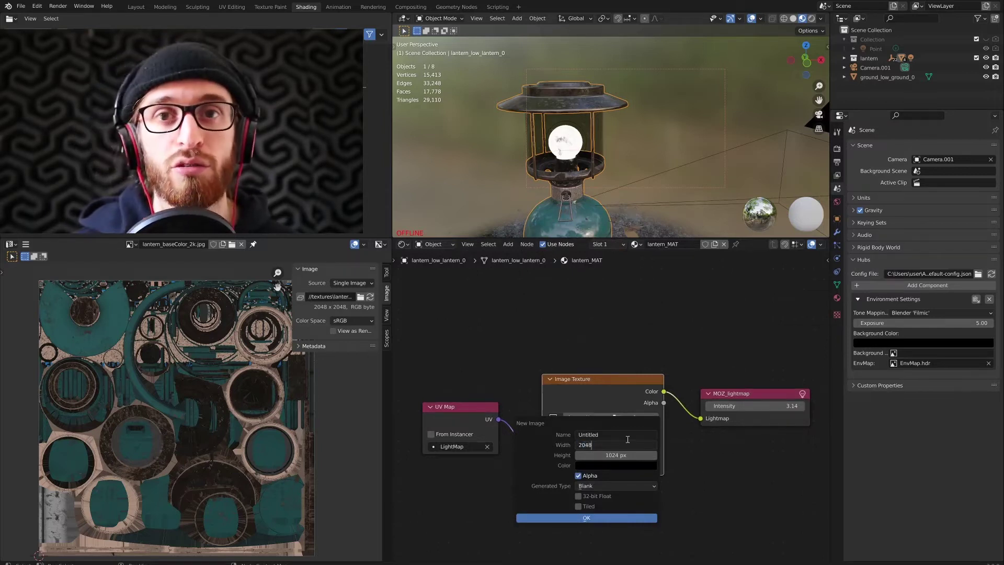
pyautogui.press('Tab')
pyautogui.write('2048')
pyautogui.press('Tab')
pyautogui.write('10')
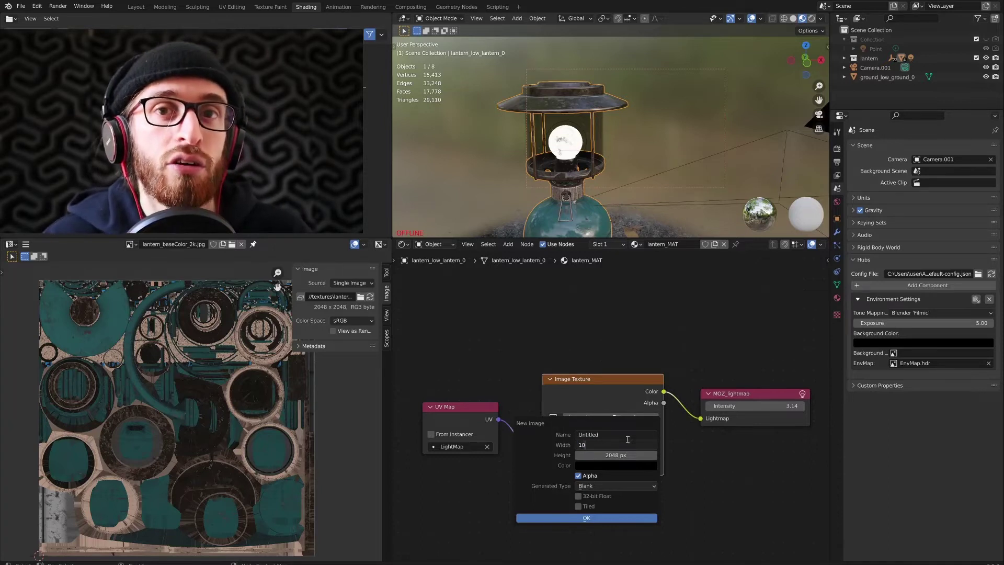
pyautogui.write('24')
pyautogui.press('Tab')
pyautogui.write('402')
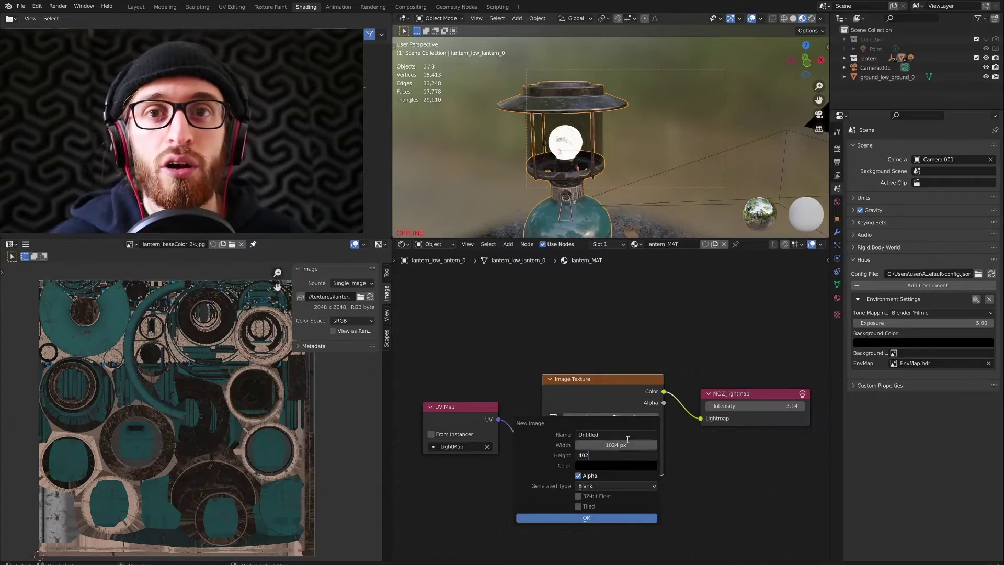
pyautogui.hotkey('ctrl', 'a')
pyautogui.write('1024')
pyautogui.press('Tab')
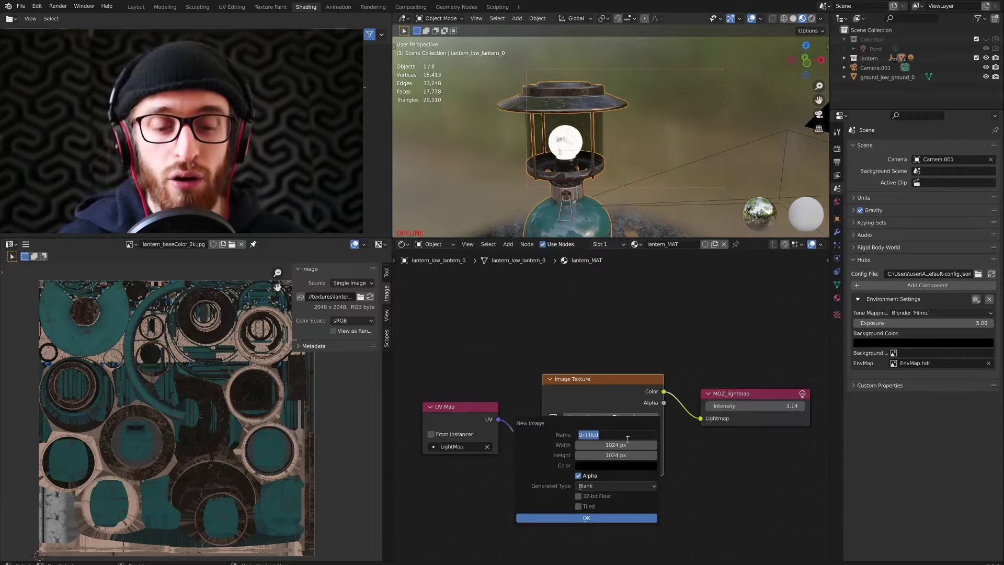
# Step: Name the new image LB_Lantern_16Samp_1k, enable 32-bit Float and create it
pyautogui.write('LB')
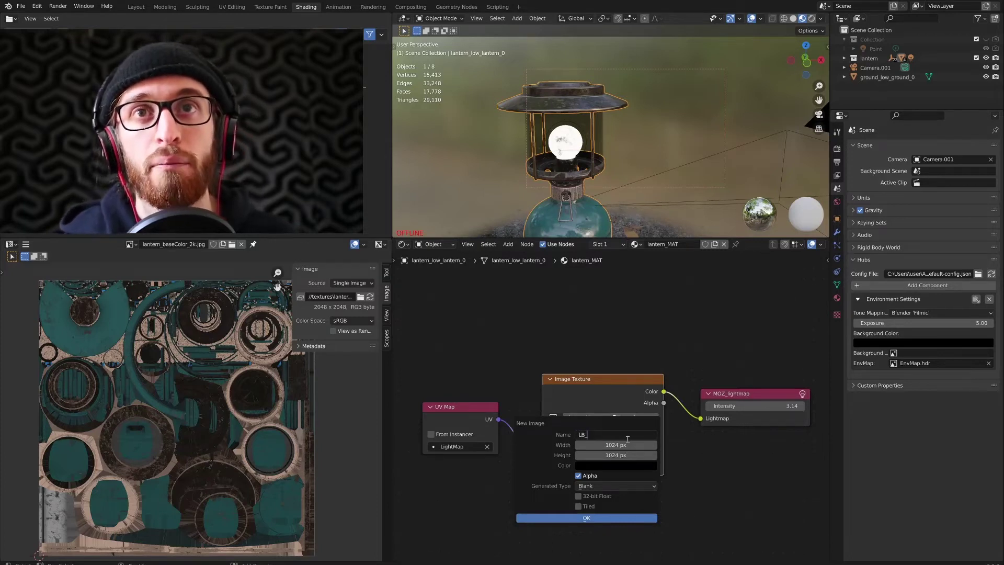
pyautogui.write('_Lantern_1')
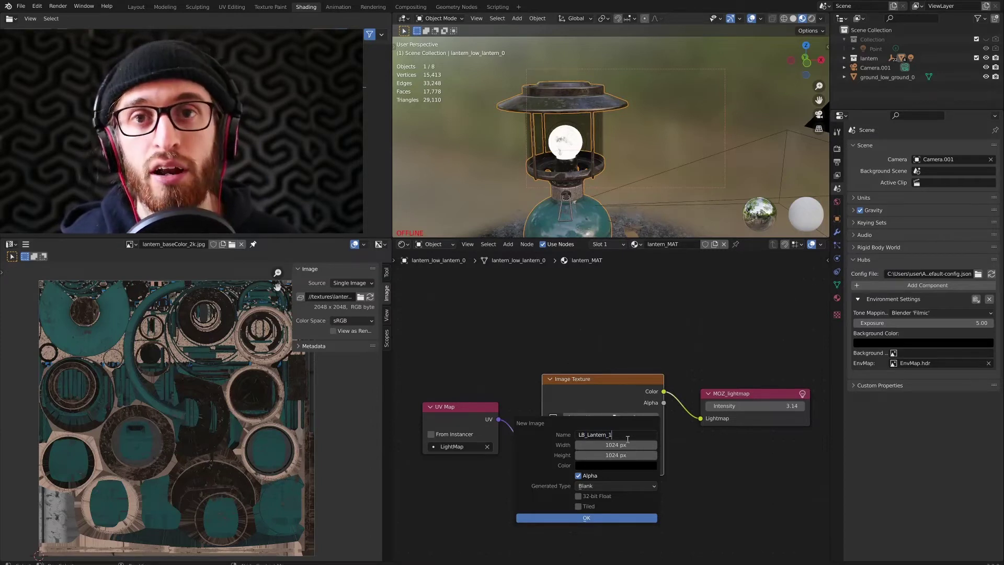
pyautogui.write('6Samp')
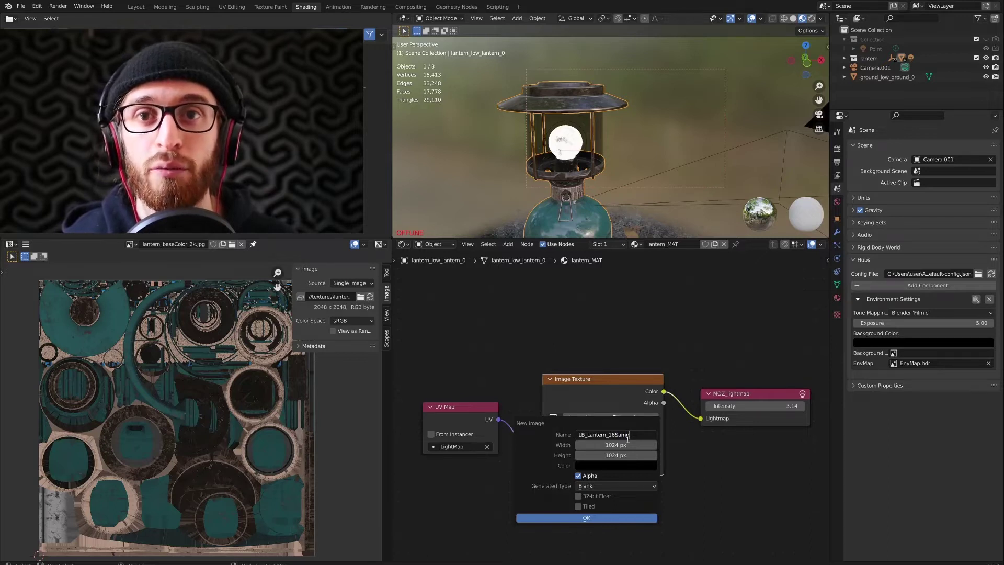
pyautogui.write('_1k')
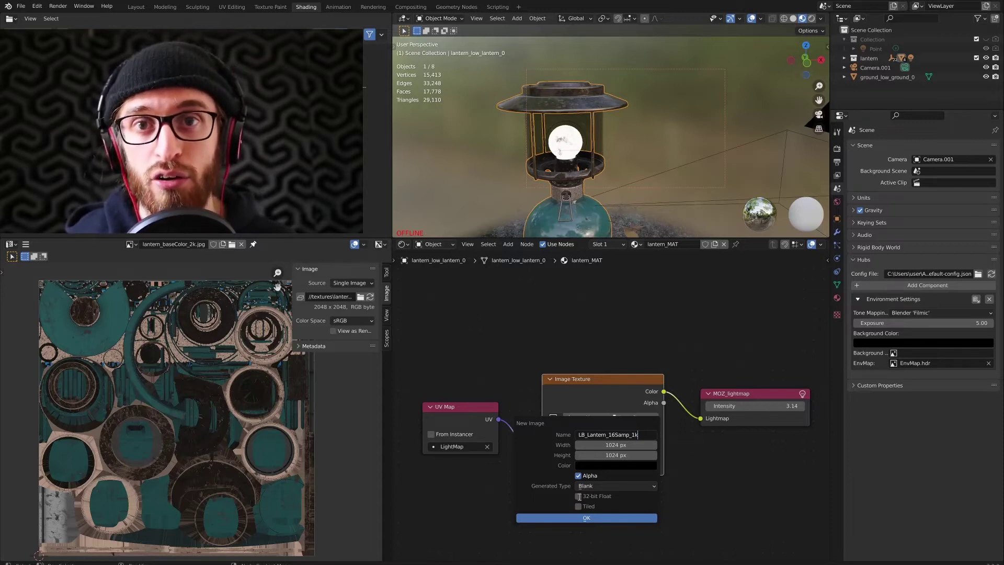
pyautogui.click(579, 497)
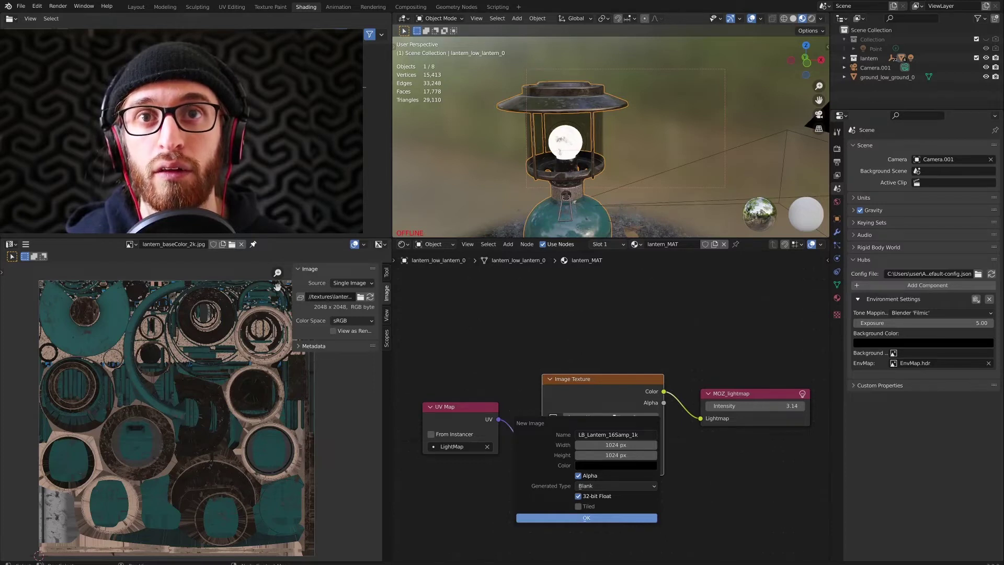
pyautogui.click(586, 518)
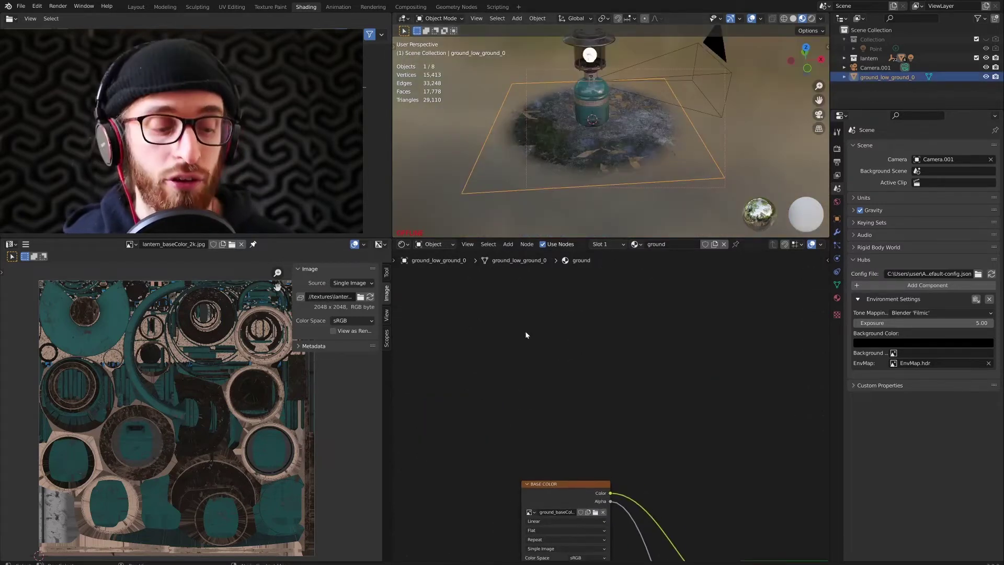
# Step: Add a UV Map node and an Image Texture node side by side above the base color texture in the ground material
pyautogui.press('q')
pyautogui.click(537, 370)
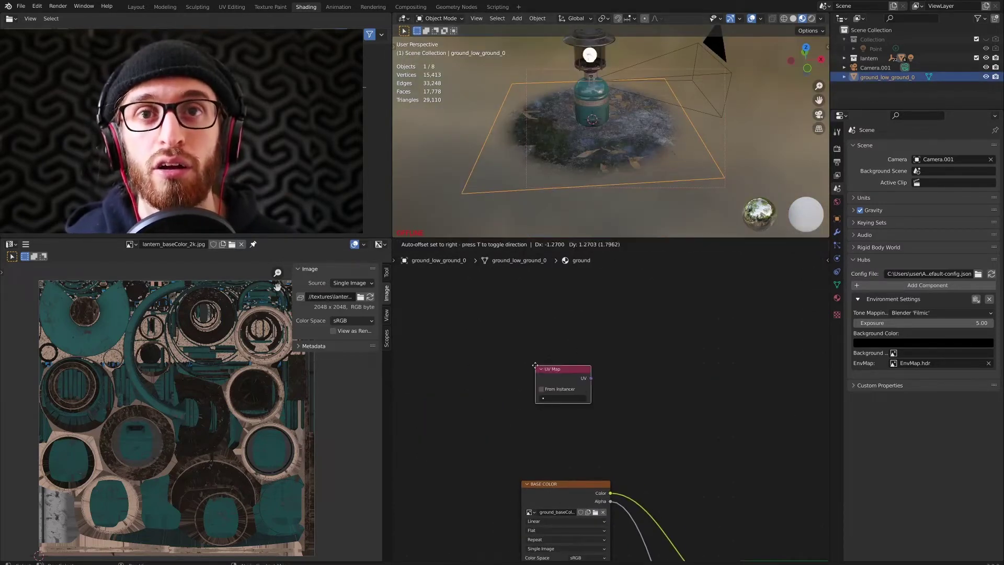
pyautogui.click(476, 349)
pyautogui.press('q')
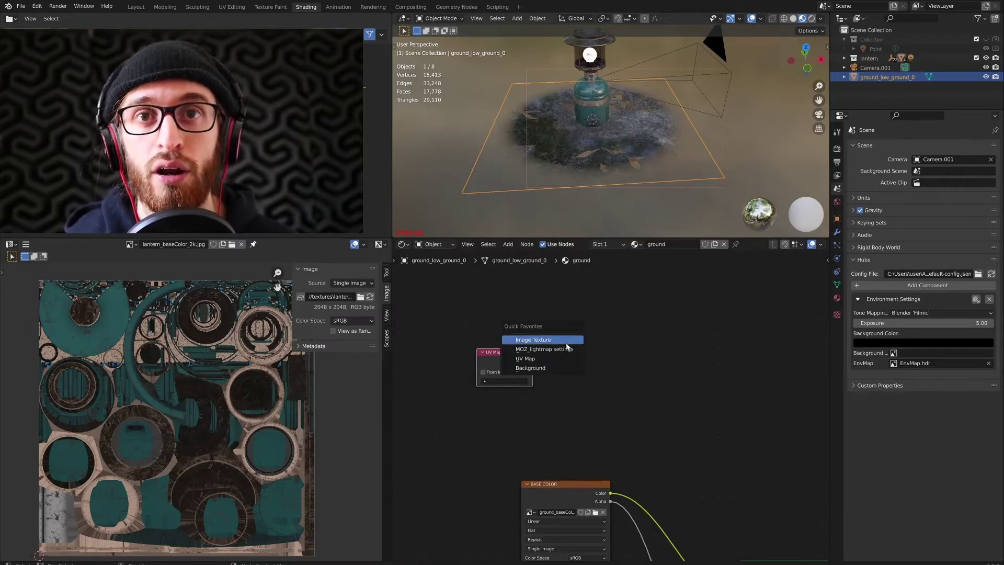
pyautogui.click(567, 340)
pyautogui.click(559, 348)
# Step: Add a MOZ_lightmap settings node beside the empty Image Texture node in the ground material
pyautogui.press('q')
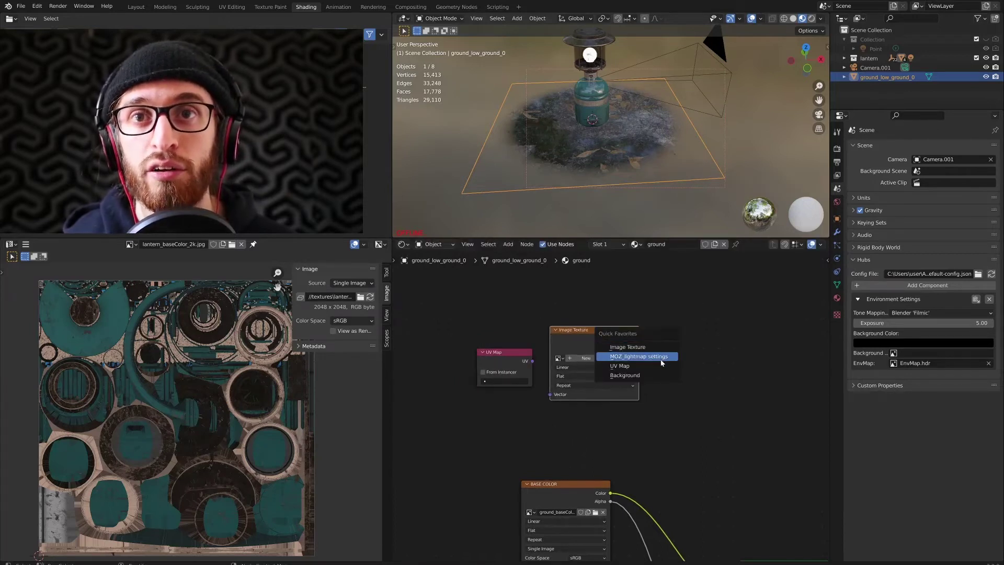
pyautogui.click(663, 360)
pyautogui.click(667, 330)
pyautogui.hotkey('shift', 'd')
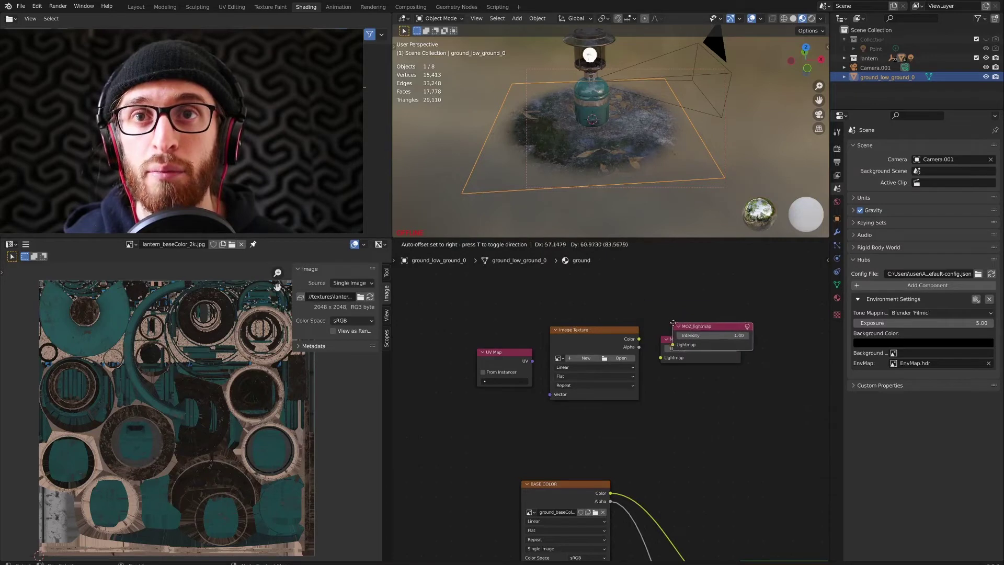
pyautogui.click(697, 279)
pyautogui.press('x')
# Step: Link the ground material's empty Image Texture Color output to the MOZ_lightmap node and set the intensity to 3.14
pyautogui.moveTo(639, 338); pyautogui.dragTo(661, 358)
pyautogui.click(721, 348)
pyautogui.write('3')
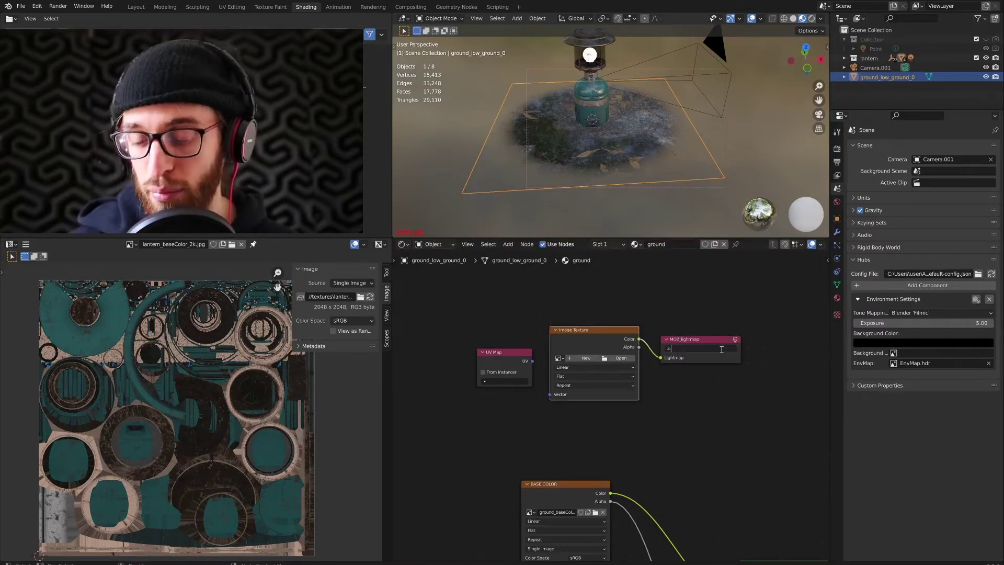
pyautogui.write('.14')
pyautogui.press('Return')
# Step: Connect the UV Map node to the Image Texture's Vector input and choose the Lightmap UV map
pyautogui.moveTo(532, 360); pyautogui.dragTo(552, 396)
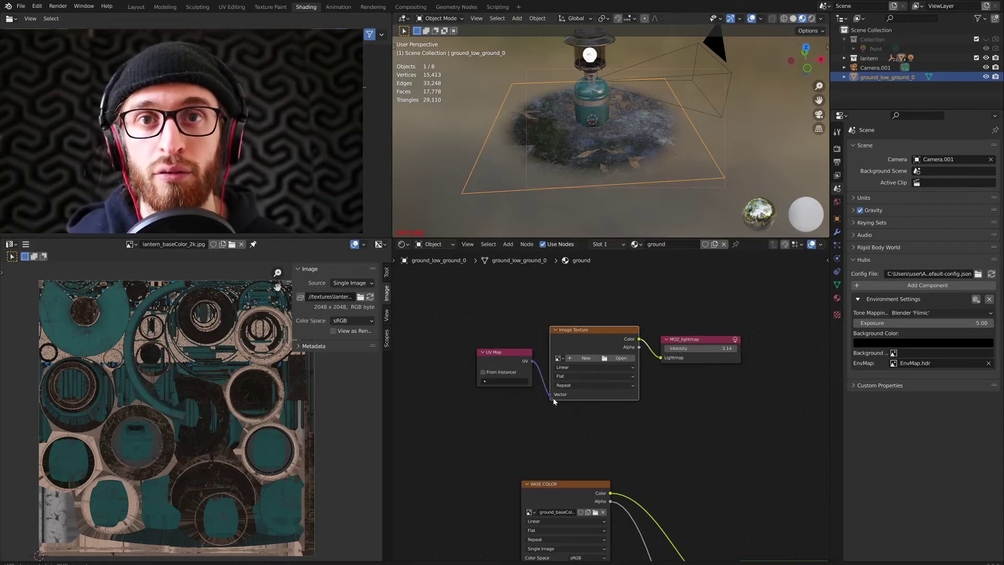
pyautogui.click(504, 380)
pyautogui.click(505, 398)
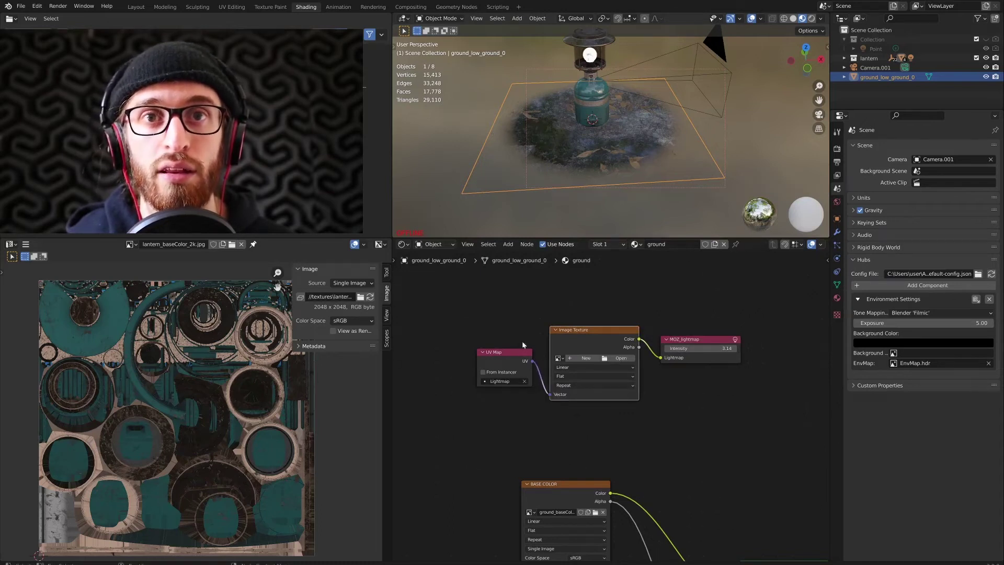
# Step: Create a 1024 × 1024 px 32-bit float image named LB_Floor_16samp_1k in the ground's lightmap Image Texture node
pyautogui.scroll(2, 522, 345)
pyautogui.click(530, 350)
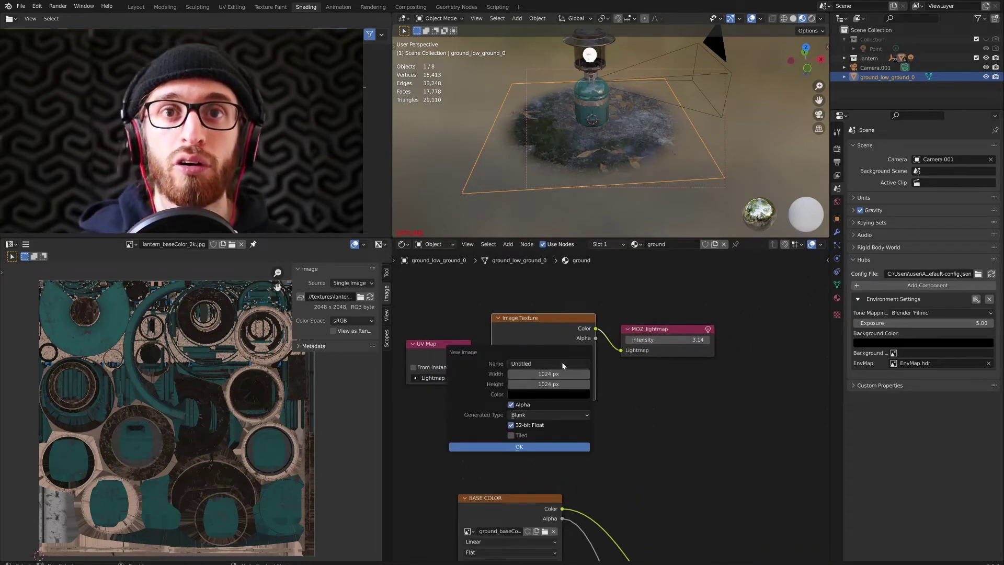
pyautogui.click(563, 364)
pyautogui.write('LB_Floor_16samp_1k')
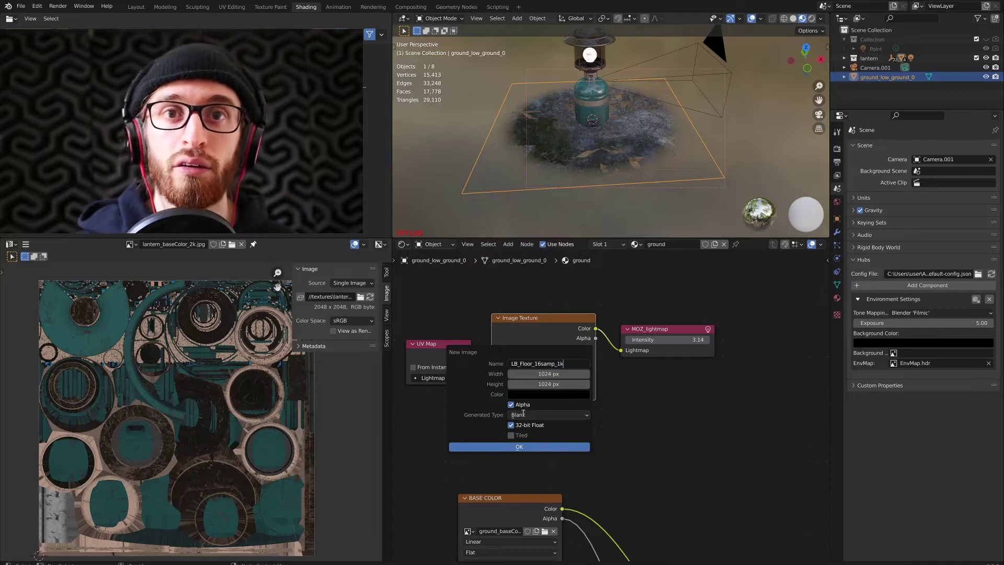
pyautogui.click(534, 446)
# Step: Select the LB_Floor_16samp_1k image texture node in the ground material
pyautogui.click(686, 419)
pyautogui.scroll(1, 687, 419)
pyautogui.moveTo(690, 419); pyautogui.dragTo(721, 438, button='middle')
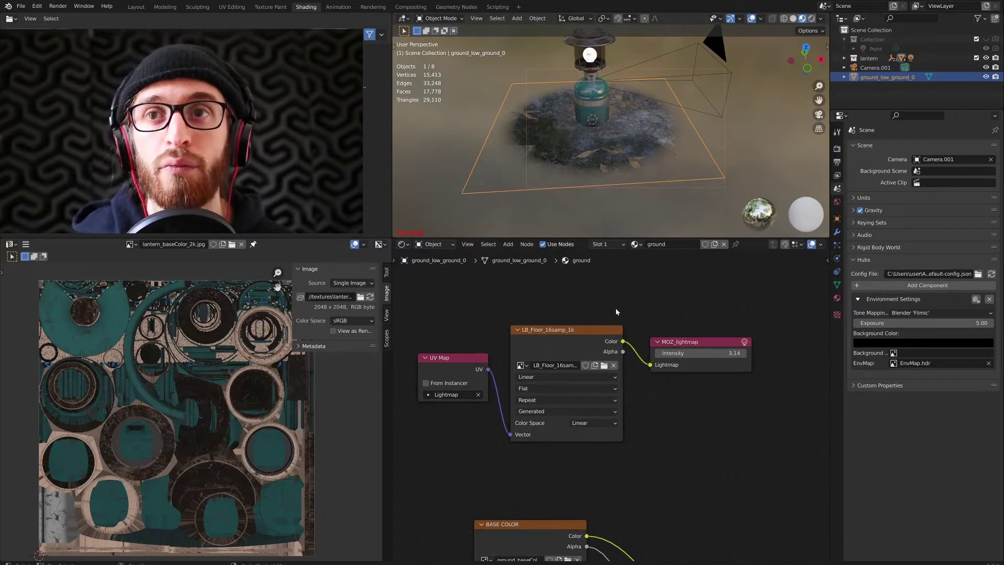
pyautogui.moveTo(676, 322); pyautogui.dragTo(697, 333, button='middle')
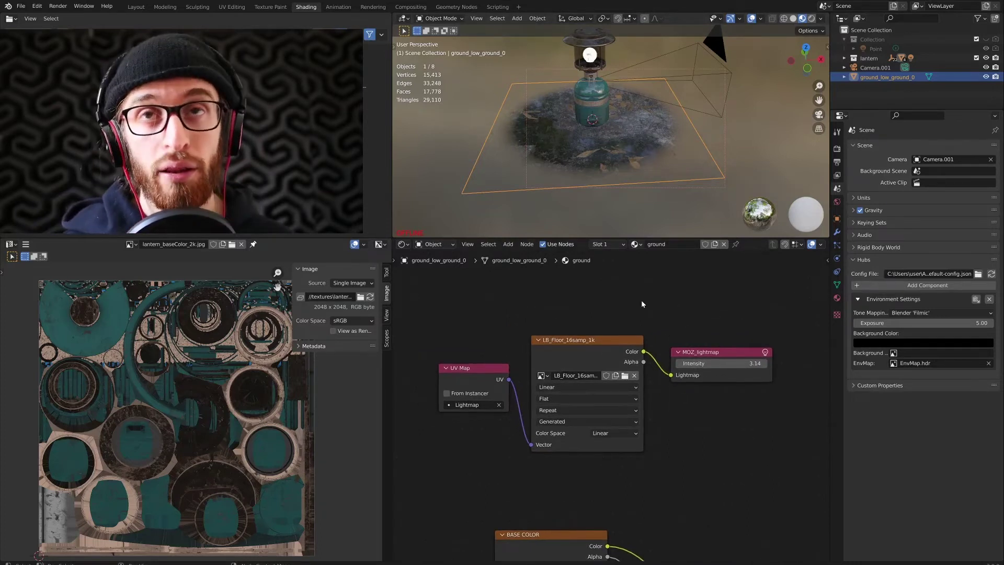
pyautogui.click(741, 148)
pyautogui.click(600, 160)
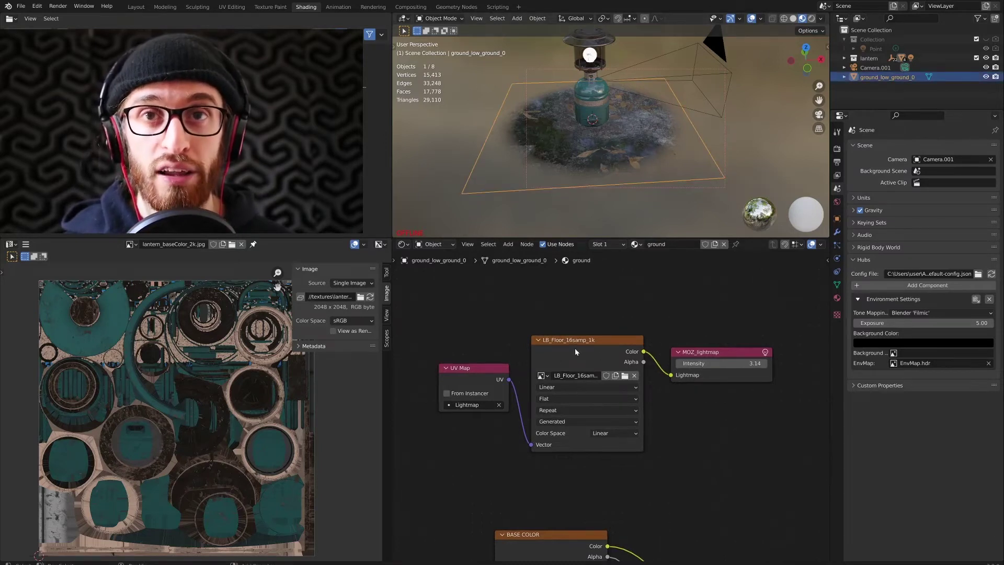
pyautogui.click(589, 356)
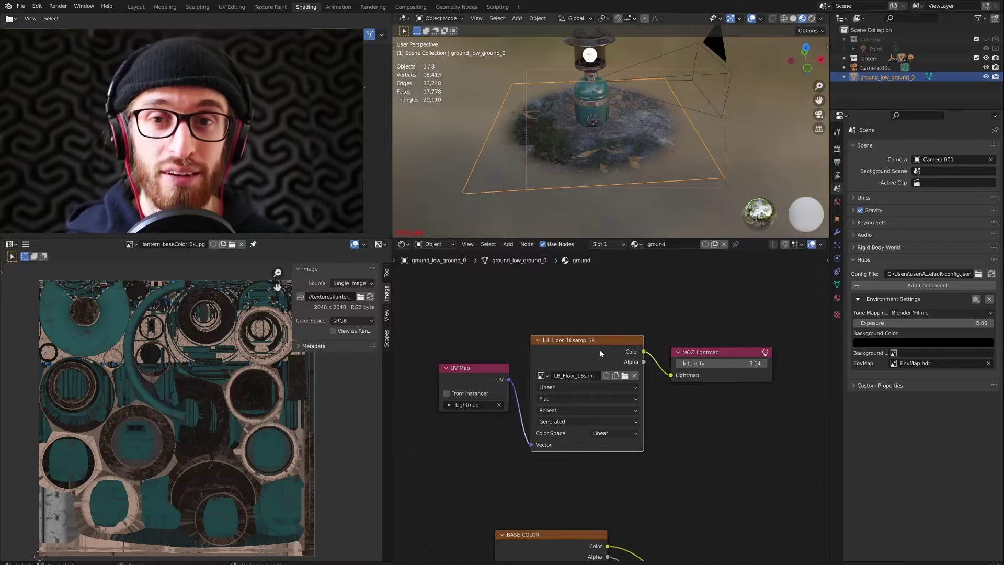
pyautogui.scroll(-1, 667, 473)
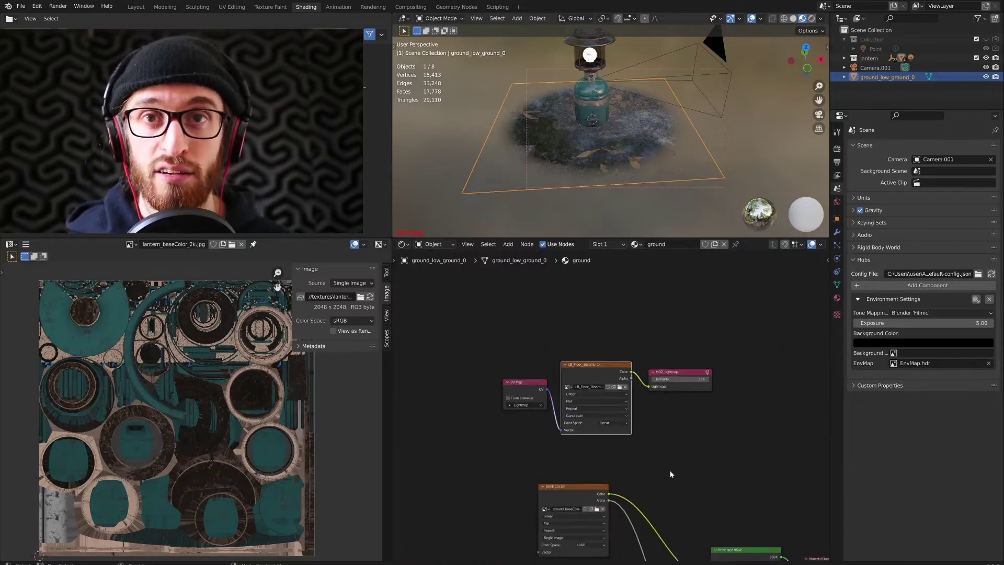
pyautogui.moveTo(668, 473); pyautogui.dragTo(637, 359, button='middle')
pyautogui.moveTo(598, 447); pyautogui.dragTo(585, 513, button='middle')
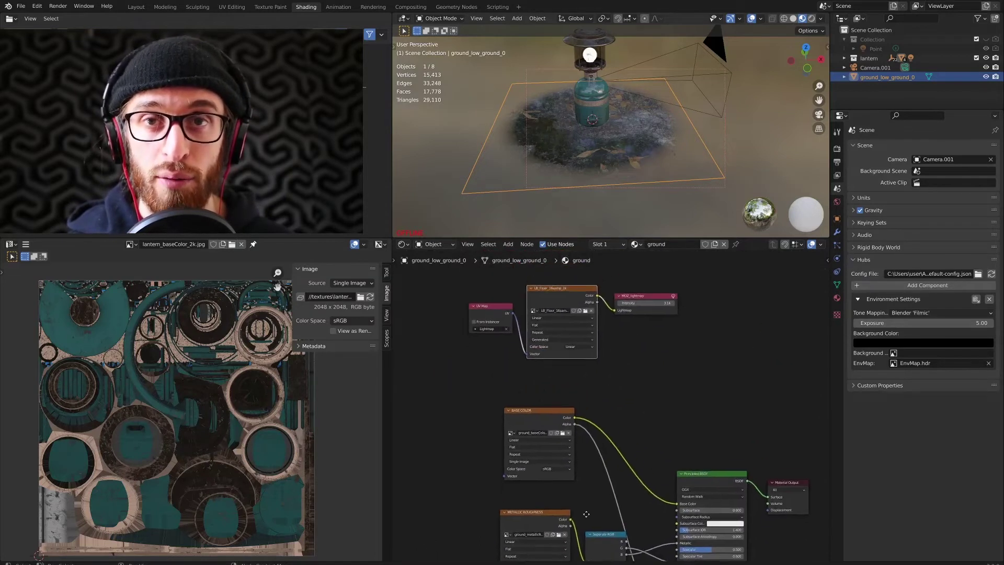
pyautogui.moveTo(638, 395); pyautogui.dragTo(665, 466, button='middle')
pyautogui.scroll(5, 657, 407)
pyautogui.scroll(1, 657, 408)
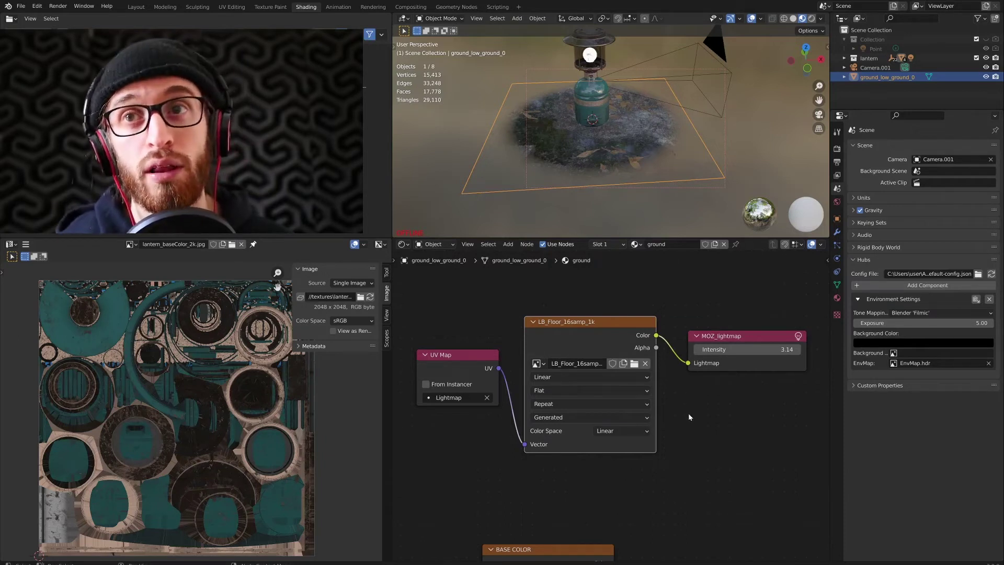
pyautogui.moveTo(694, 411); pyautogui.dragTo(692, 432, button='middle')
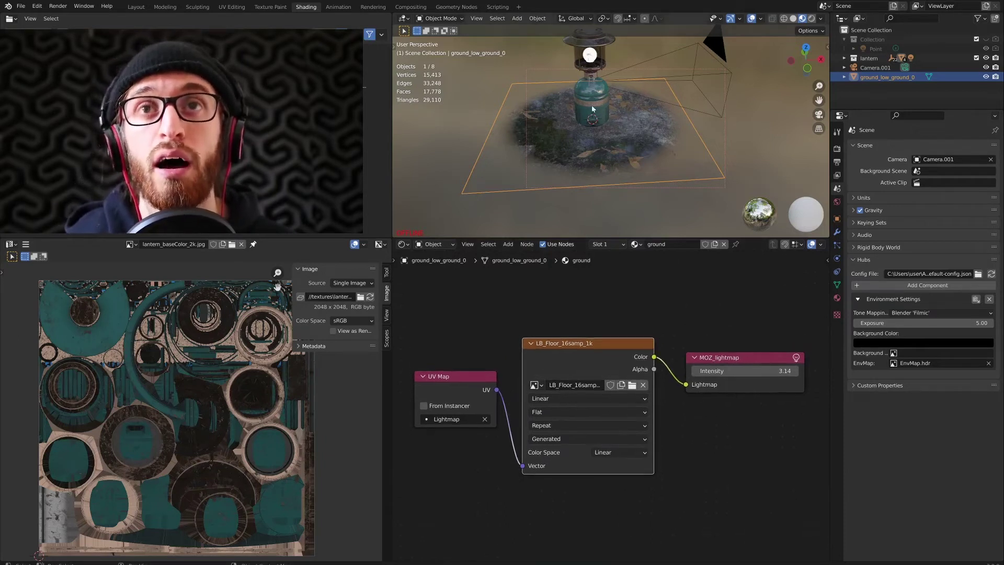
# Step: Reposition the image texture and MOZ_lightmap nodes slightly in the ground material, leaving the LB_Floor_16samp_1k node selected
pyautogui.moveTo(589, 124); pyautogui.dragTo(584, 135, button='middle')
pyautogui.scroll(5, 584, 134)
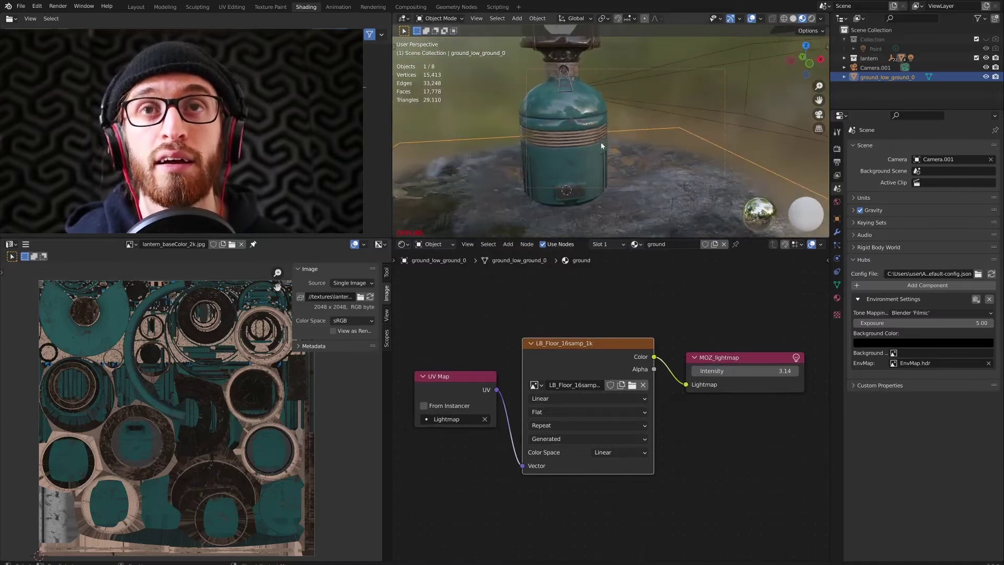
pyautogui.moveTo(767, 272); pyautogui.dragTo(768, 471)
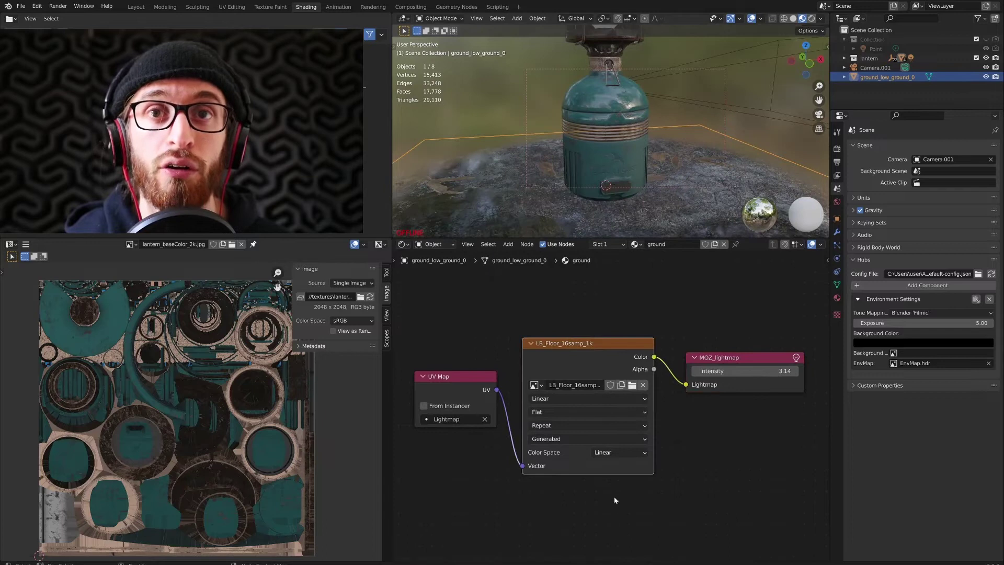
pyautogui.moveTo(576, 362); pyautogui.dragTo(583, 361)
pyautogui.moveTo(703, 357); pyautogui.dragTo(712, 350)
pyautogui.click(587, 359)
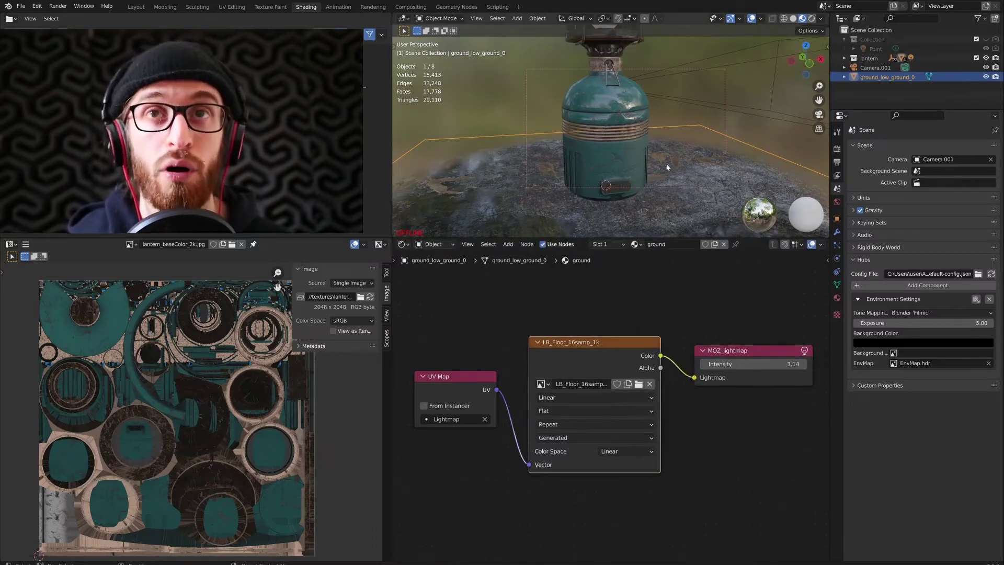
# Step: Add the lantern to the selection with the ground and select the LB_Lantern_16Samp_1k image node in its material
pyautogui.scroll(-3, 669, 173)
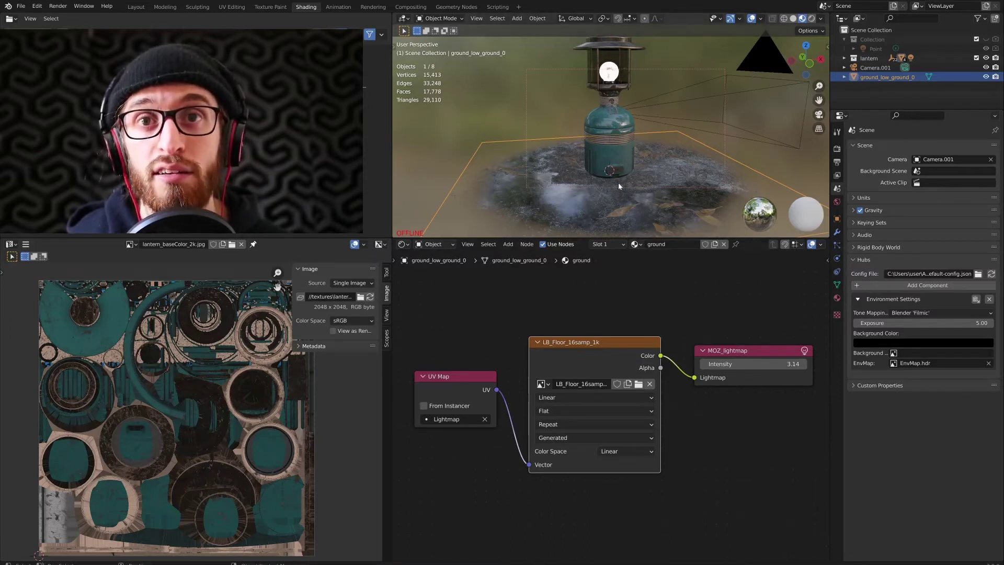
pyautogui.keyDown('shift'); pyautogui.click(626, 153); pyautogui.keyUp('shift')
pyautogui.scroll(-7, 650, 324)
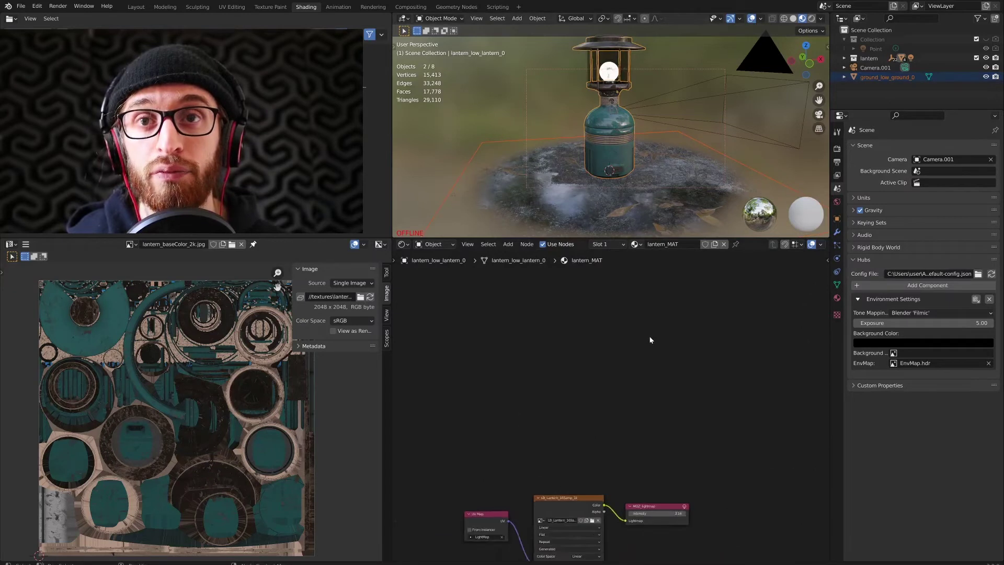
pyautogui.moveTo(630, 403); pyautogui.dragTo(641, 296, button='middle')
pyautogui.scroll(9, 641, 296)
pyautogui.moveTo(549, 325); pyautogui.dragTo(583, 277, button='middle')
pyautogui.click(575, 340)
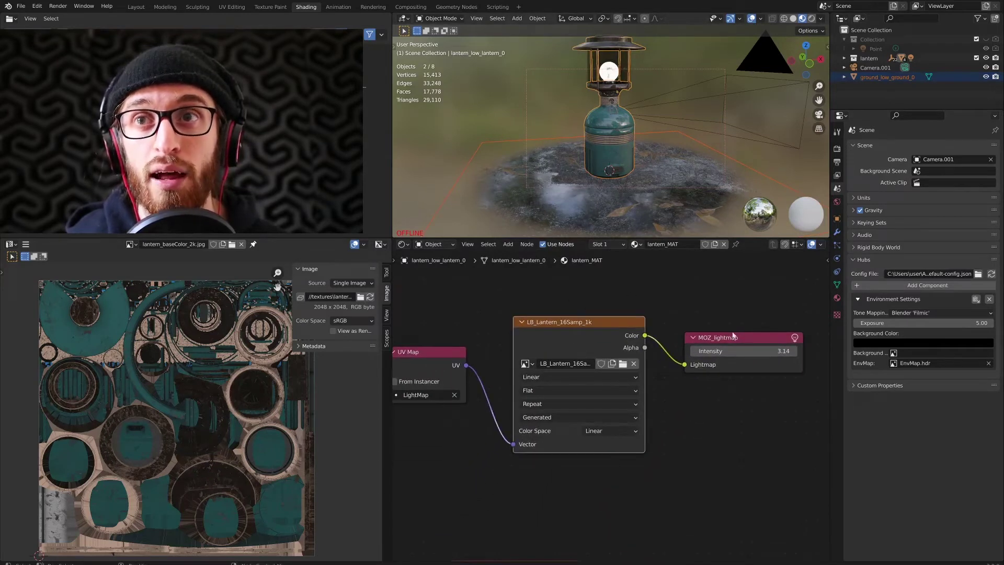
# Step: Set the Cycles bake type to Diffuse with only the Direct and Indirect contributions enabled
pyautogui.click(837, 149)
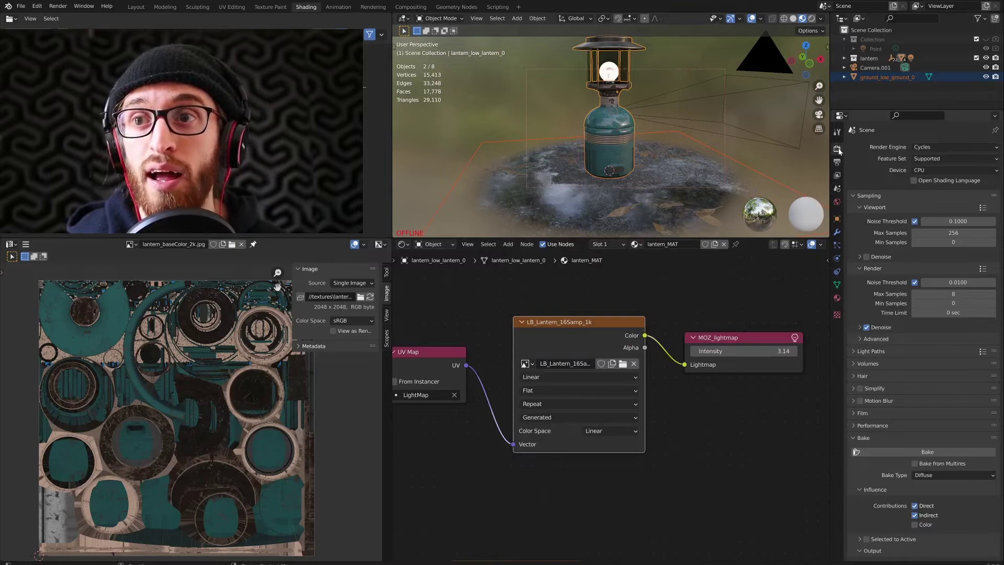
pyautogui.scroll(-3, 876, 356)
pyautogui.click(929, 401)
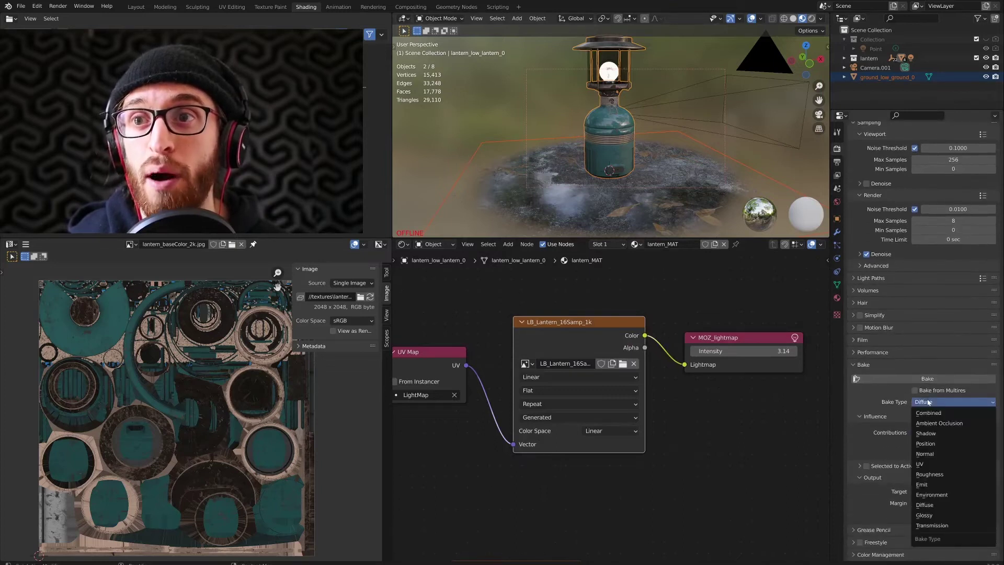
pyautogui.click(930, 412)
pyautogui.click(930, 402)
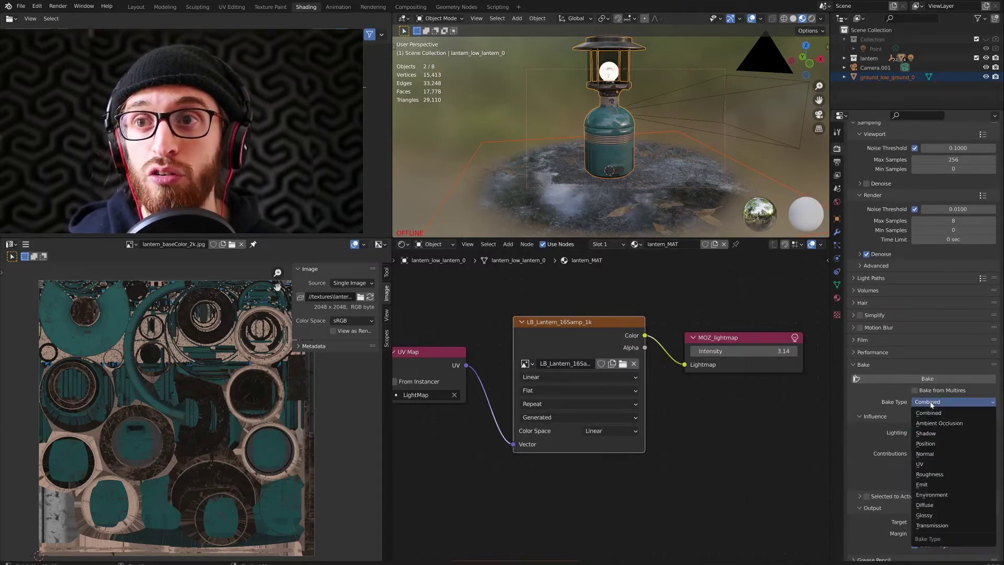
pyautogui.click(943, 503)
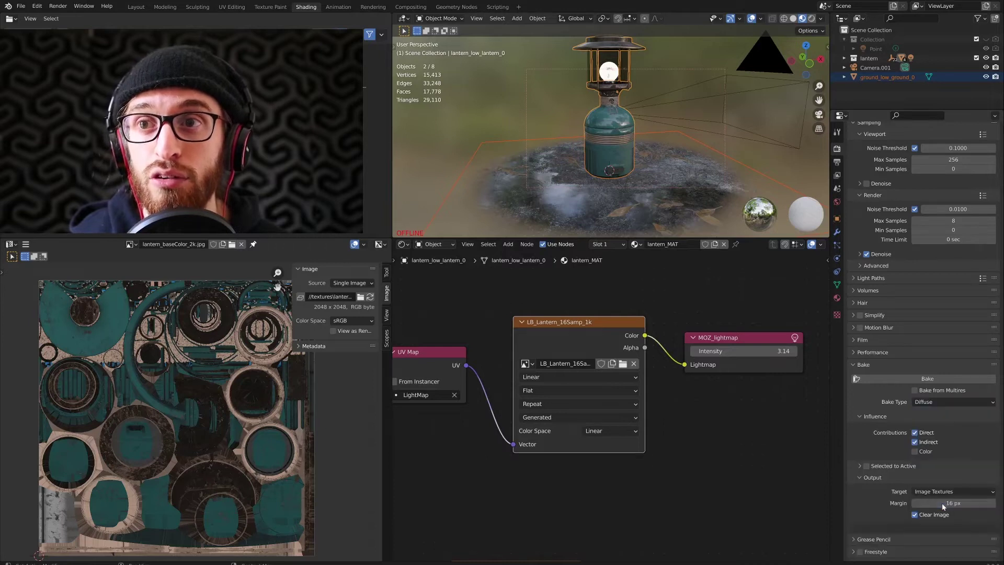
pyautogui.click(915, 442)
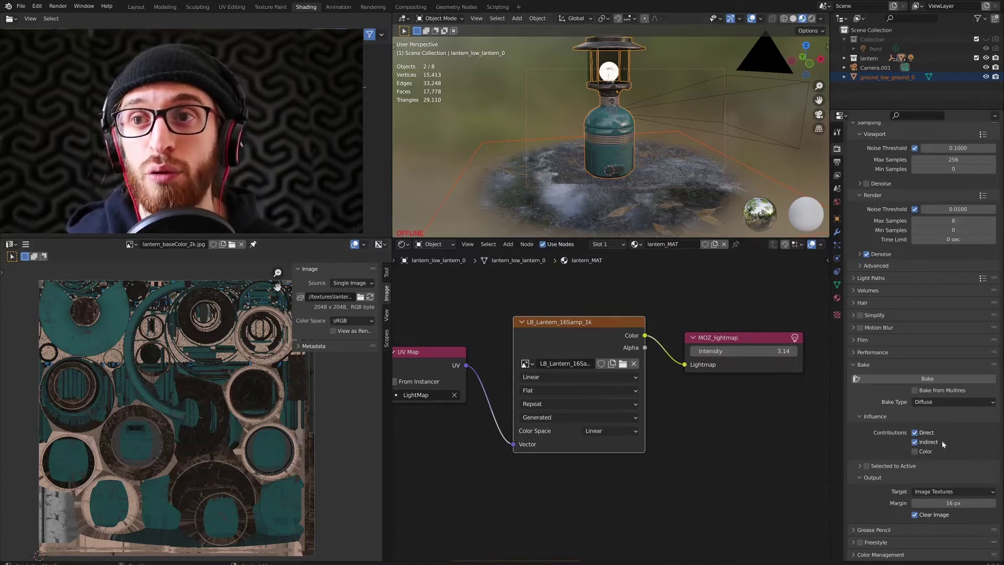
pyautogui.moveTo(708, 434); pyautogui.dragTo(742, 453, button='middle')
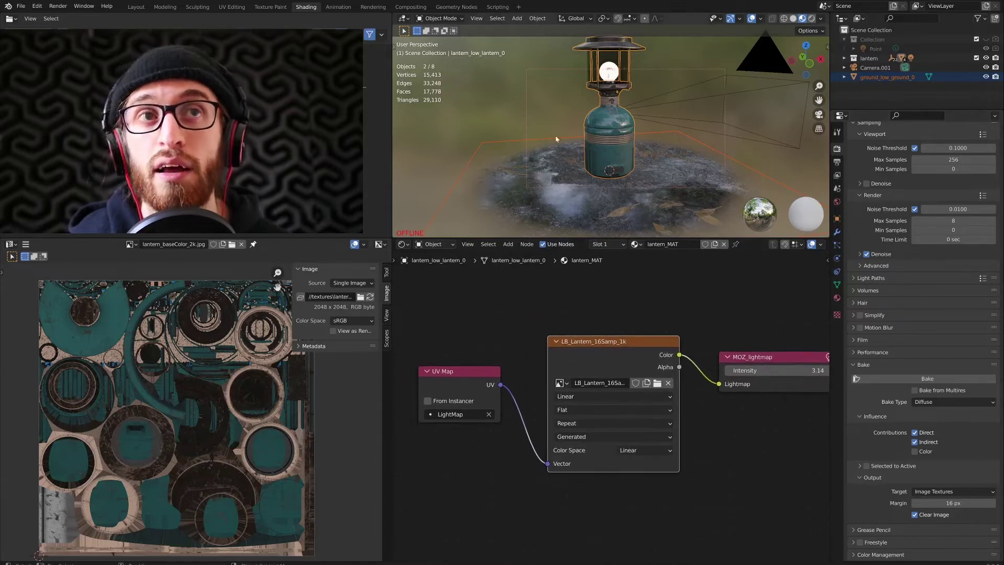
# Step: Turn off the viewport noise threshold and set the viewport samples to 16
pyautogui.scroll(4, 883, 188)
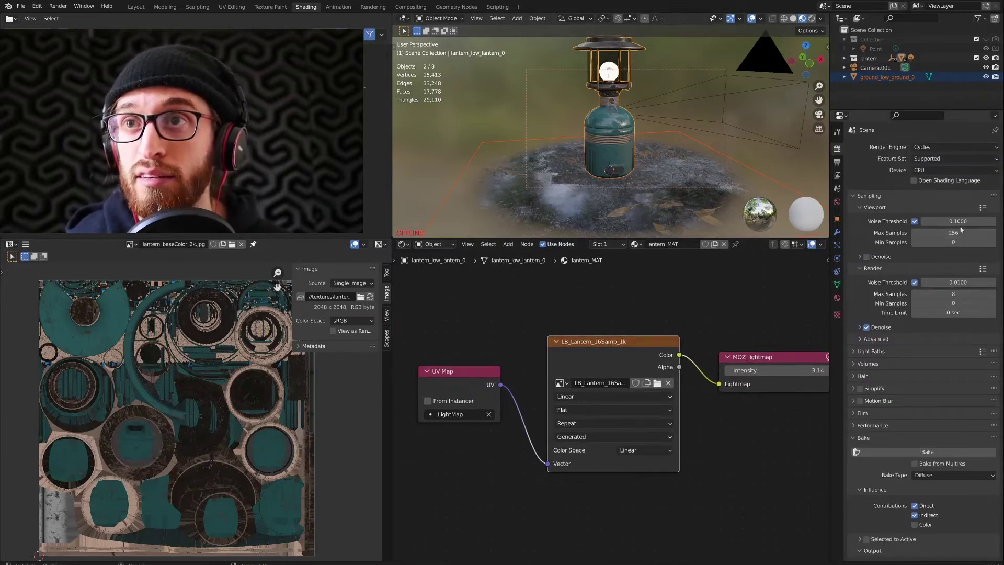
pyautogui.click(915, 221)
pyautogui.click(942, 232)
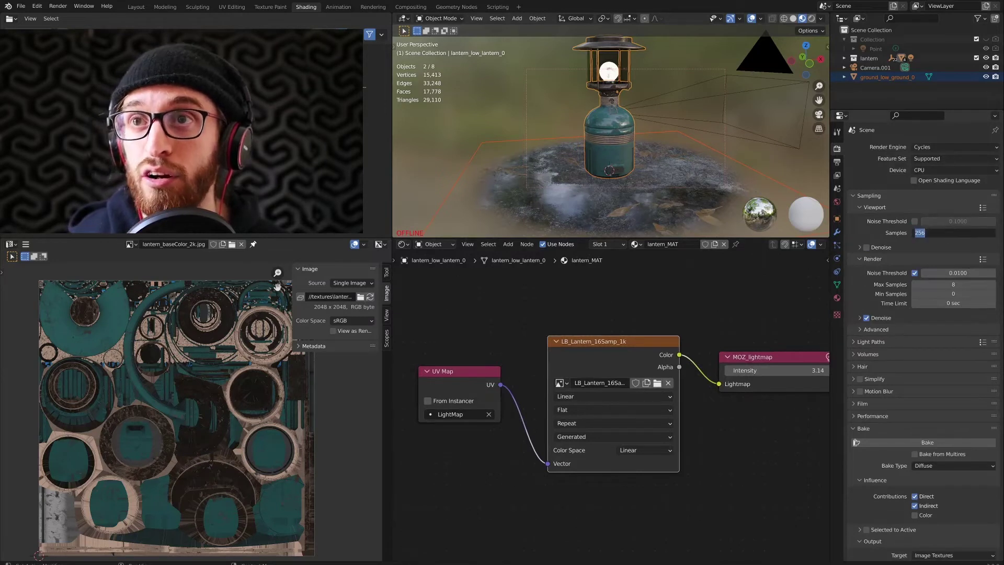
pyautogui.write('16')
pyautogui.press('Return')
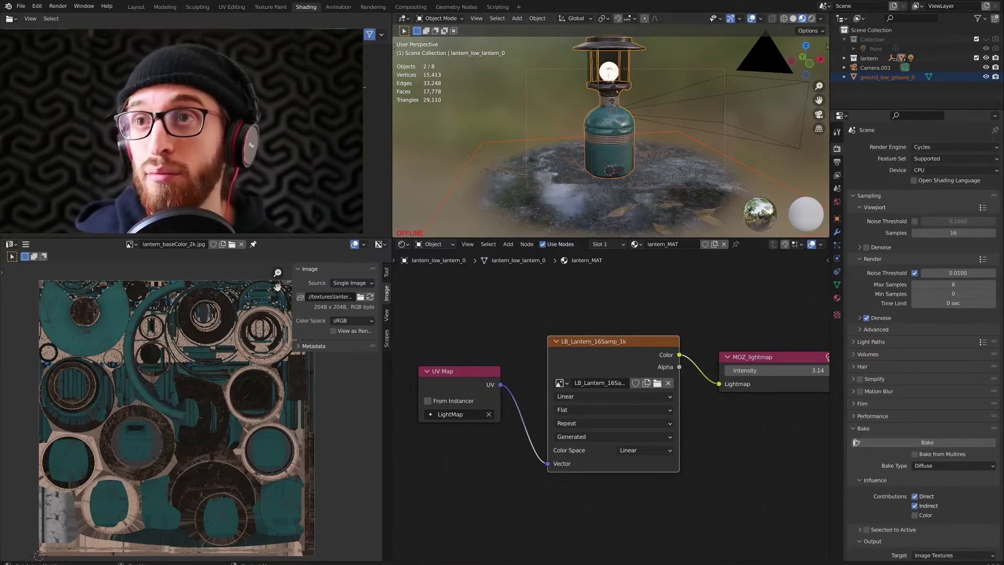
# Step: Turn off the render noise threshold with samples at 8, and collapse the viewport sampling settings
pyautogui.click(915, 272)
pyautogui.click(952, 284)
pyautogui.write('8')
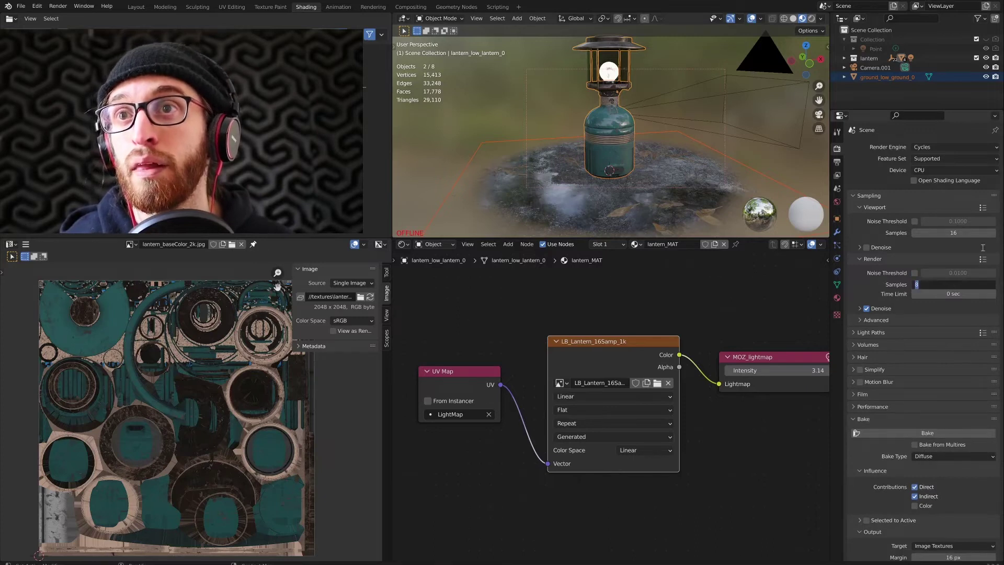
pyautogui.press('Return')
pyautogui.click(877, 207)
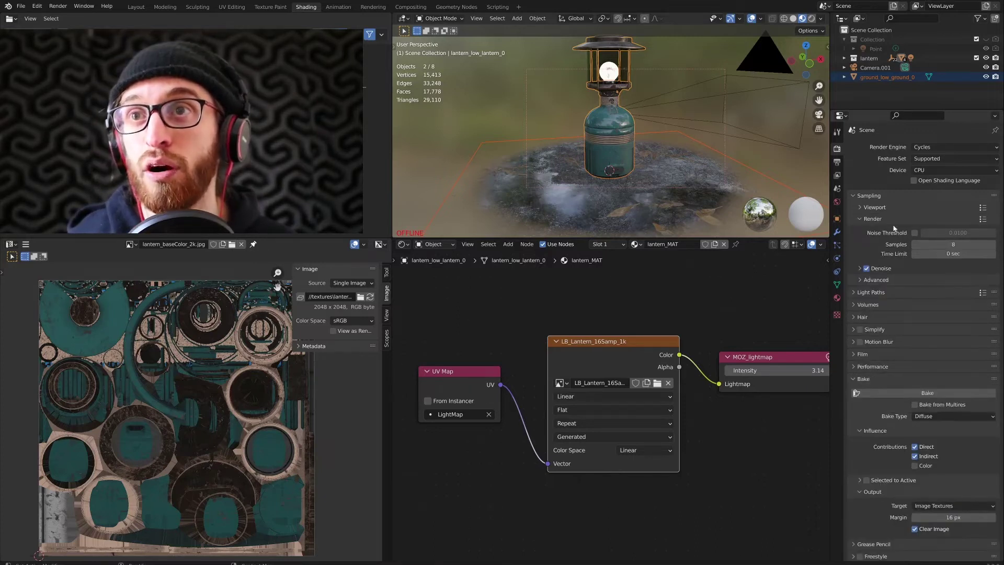
# Step: Set the render samples to 16 and bake the lighting of the selected lantern and ground
pyautogui.click(964, 245)
pyautogui.write('16')
pyautogui.press('Return')
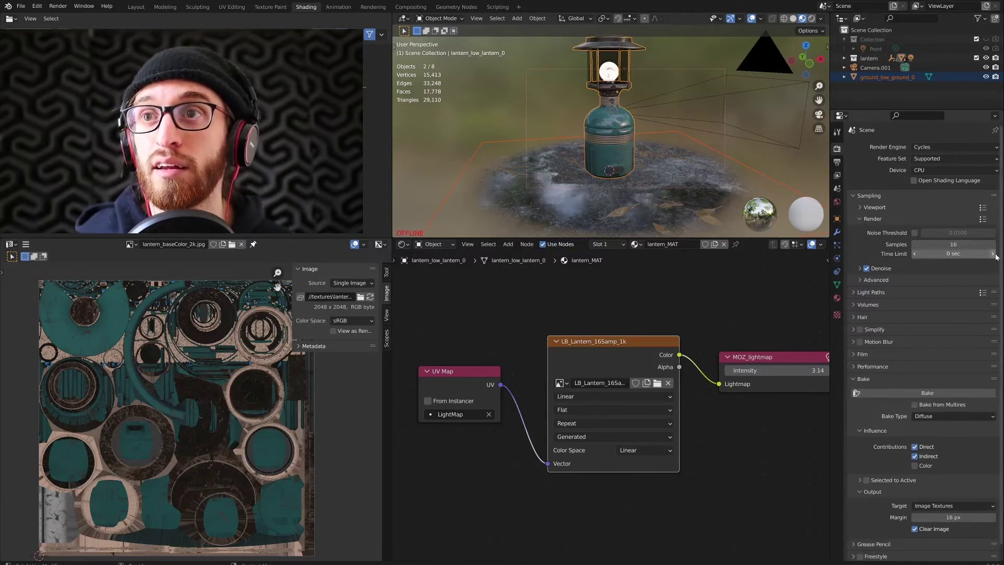
pyautogui.click(929, 393)
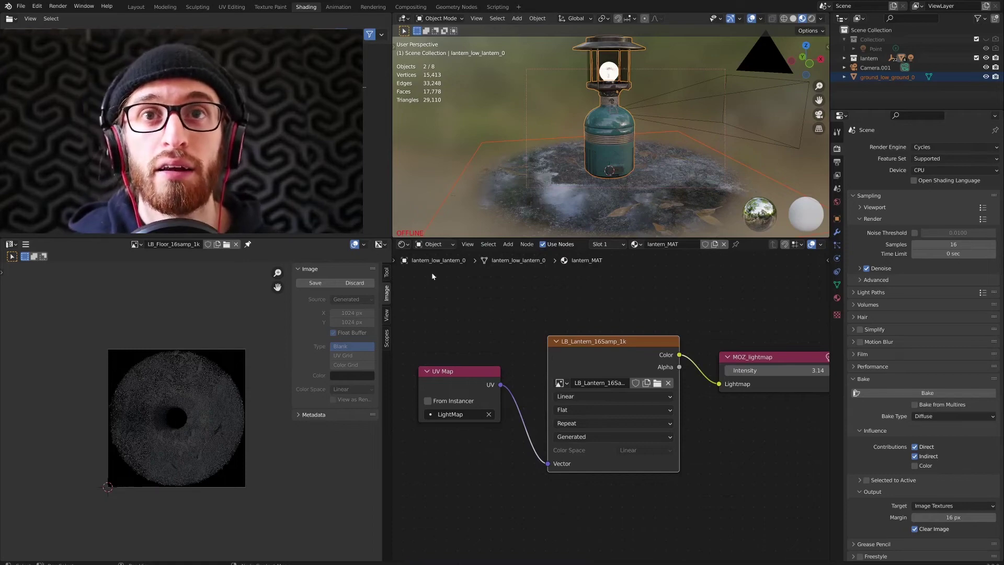
# Step: Examine the grain and the shadow around the lantern's footprint in the baked LB_Floor_16samp_1k image
pyautogui.scroll(9, 152, 407)
pyautogui.scroll(-3, 172, 410)
pyautogui.moveTo(171, 407); pyautogui.dragTo(366, 517, button='middle')
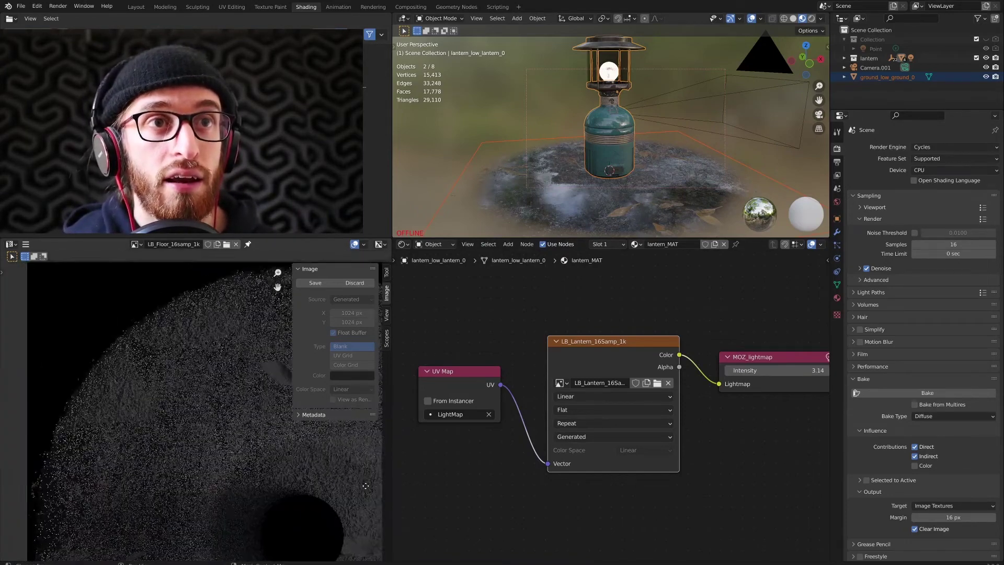
pyautogui.scroll(6, 162, 416)
pyautogui.scroll(-6, 182, 422)
pyautogui.moveTo(184, 442); pyautogui.dragTo(2, 258, button='middle')
pyautogui.moveTo(552, 416); pyautogui.dragTo(504, 416, button='middle')
pyautogui.scroll(4, 208, 416)
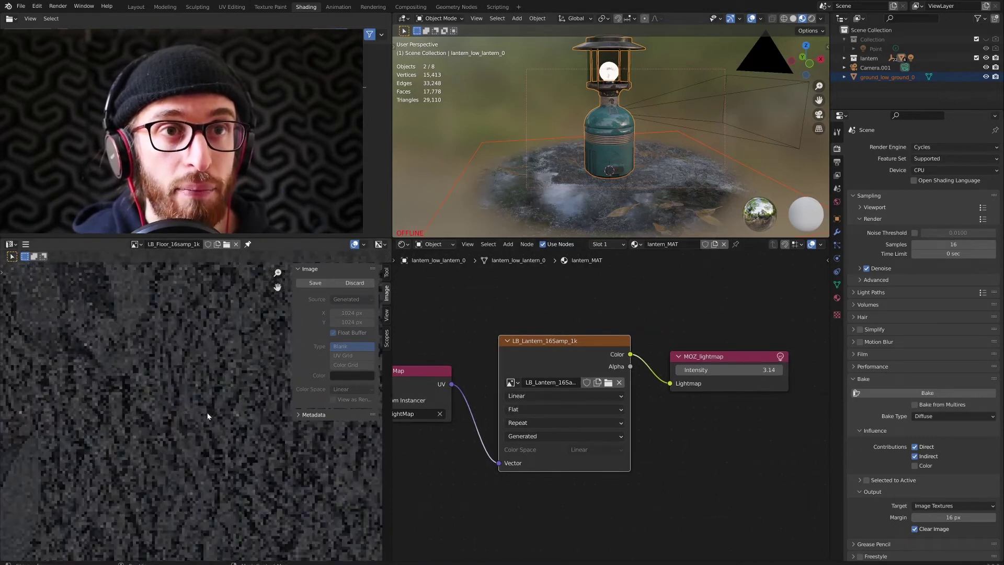
pyautogui.moveTo(209, 416); pyautogui.dragTo(25, 318, button='middle')
pyautogui.scroll(-3, 190, 479)
pyautogui.moveTo(78, 277); pyautogui.dragTo(284, 375, button='middle')
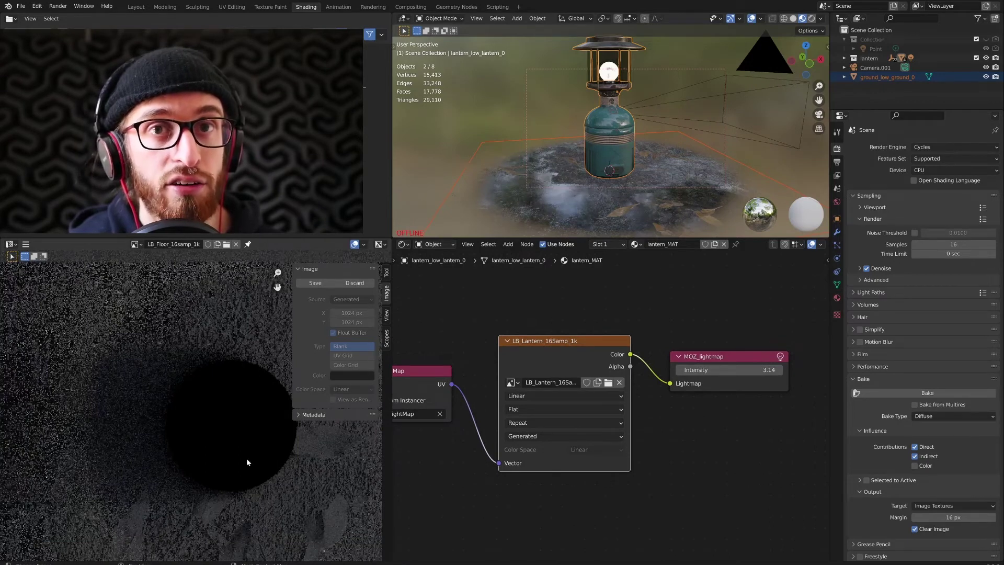
pyautogui.scroll(-2, 175, 394)
pyautogui.scroll(-1, 180, 392)
pyautogui.moveTo(223, 332); pyautogui.dragTo(138, 354, button='middle')
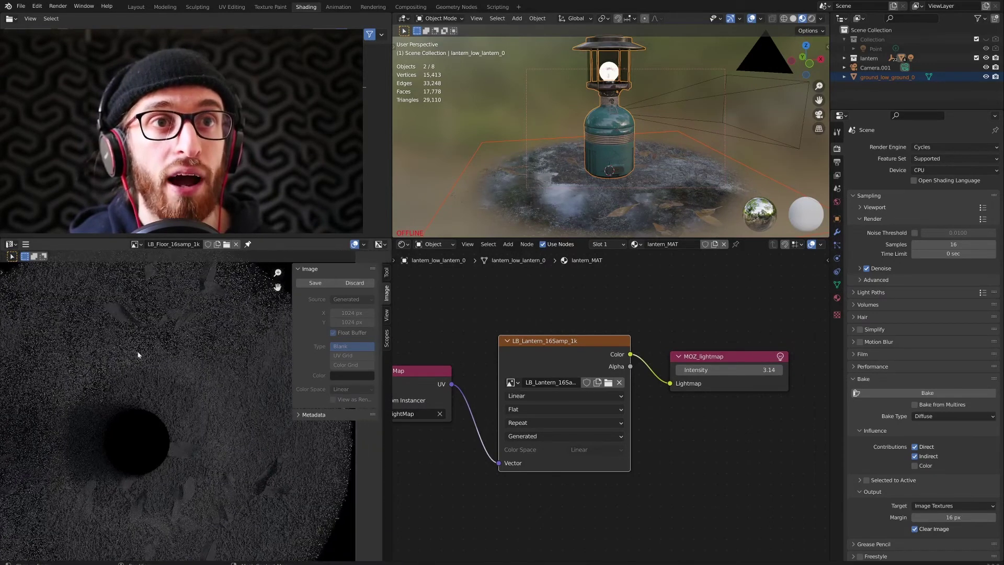
pyautogui.scroll(3, 235, 392)
pyautogui.moveTo(186, 433); pyautogui.dragTo(285, 410, button='middle')
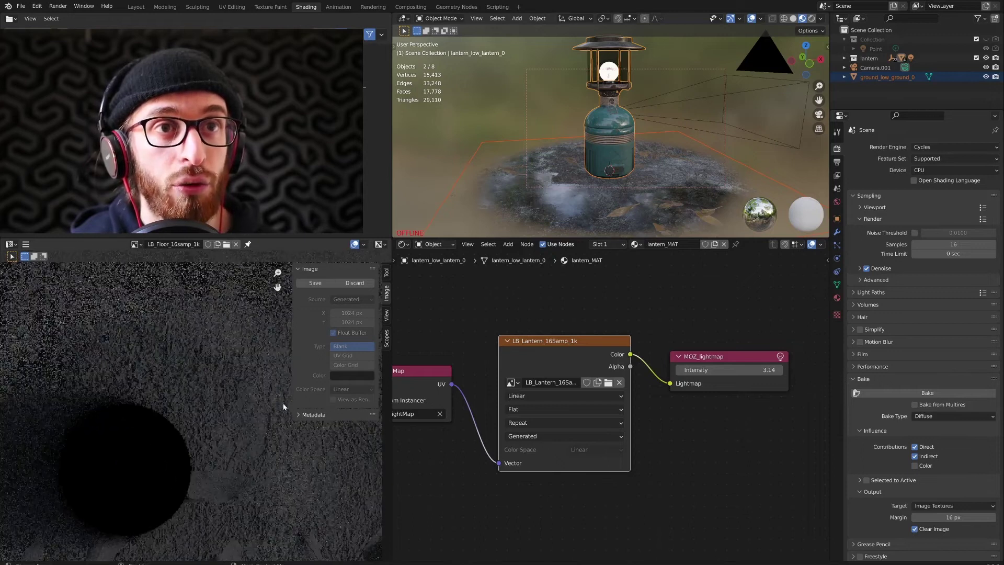
pyautogui.moveTo(42, 468); pyautogui.dragTo(118, 425, button='middle')
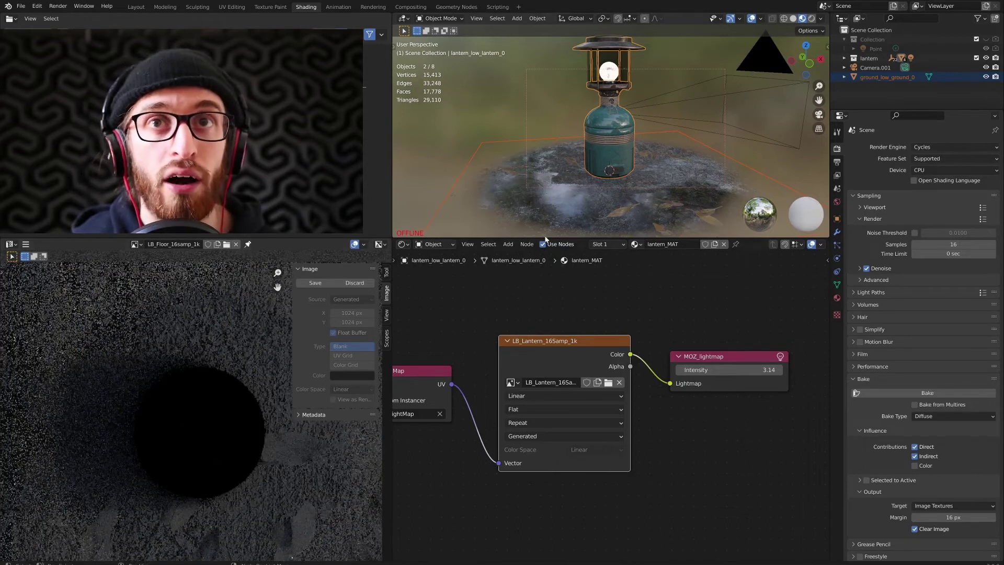
# Step: Display the LB_Lantern_16Samp_1k image in the image editor and examine the noise across its baked UV islands
pyautogui.click(136, 244)
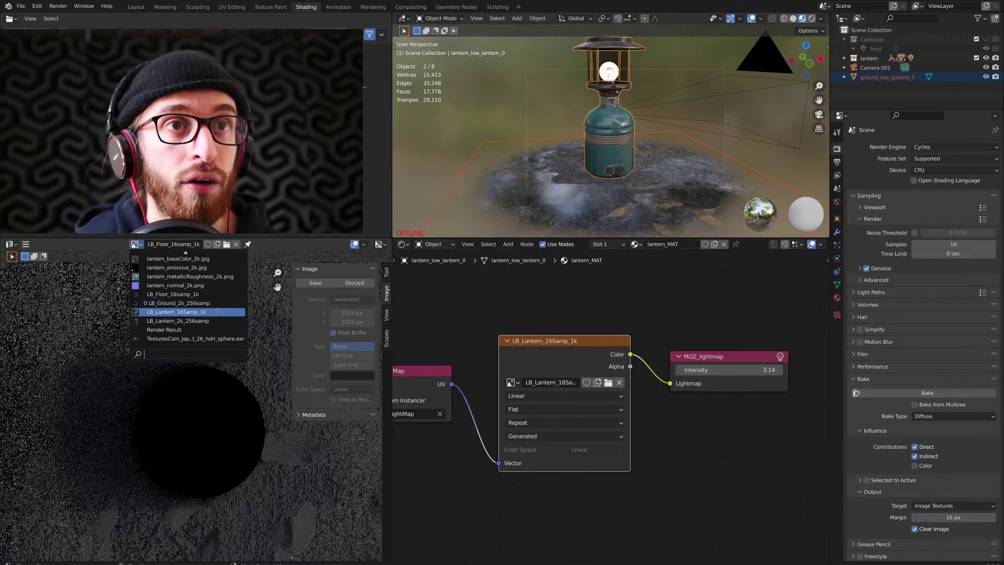
pyautogui.click(178, 311)
pyautogui.scroll(-5, 194, 408)
pyautogui.moveTo(146, 377); pyautogui.dragTo(2, 366, button='middle')
pyautogui.scroll(5, 139, 410)
pyautogui.scroll(-4, 526, 396)
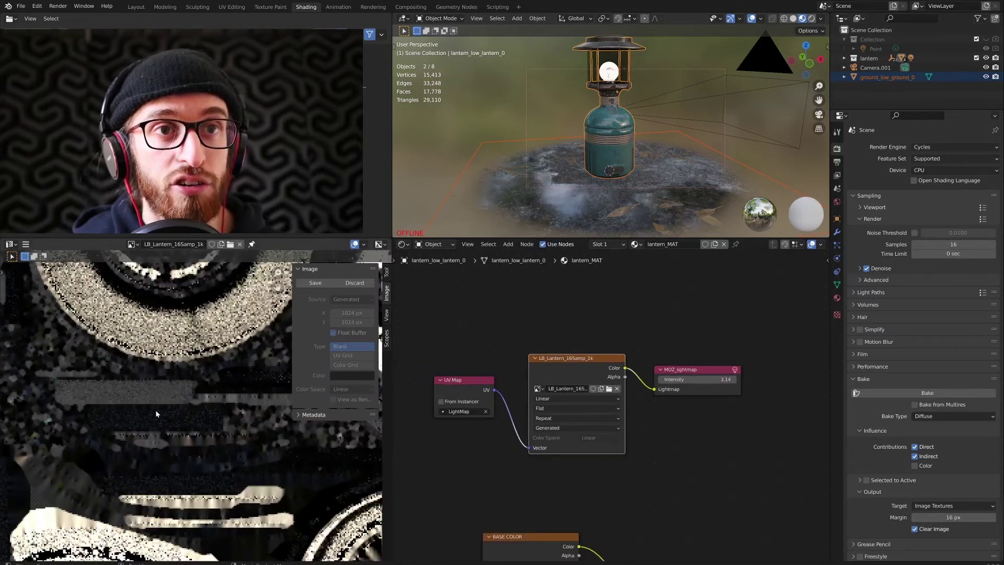
pyautogui.moveTo(156, 410); pyautogui.dragTo(4, 476, button='middle')
pyautogui.moveTo(214, 419); pyautogui.dragTo(293, 298, button='middle')
pyautogui.scroll(7, 61, 450)
pyautogui.scroll(-5, 62, 449)
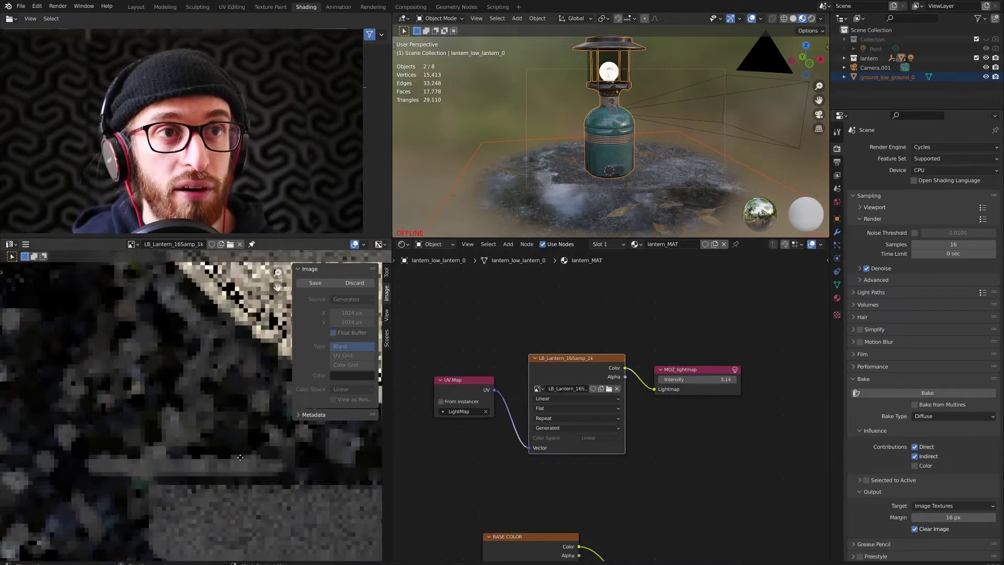
pyautogui.moveTo(172, 464); pyautogui.dragTo(181, 250, button='middle')
pyautogui.scroll(-3, 238, 356)
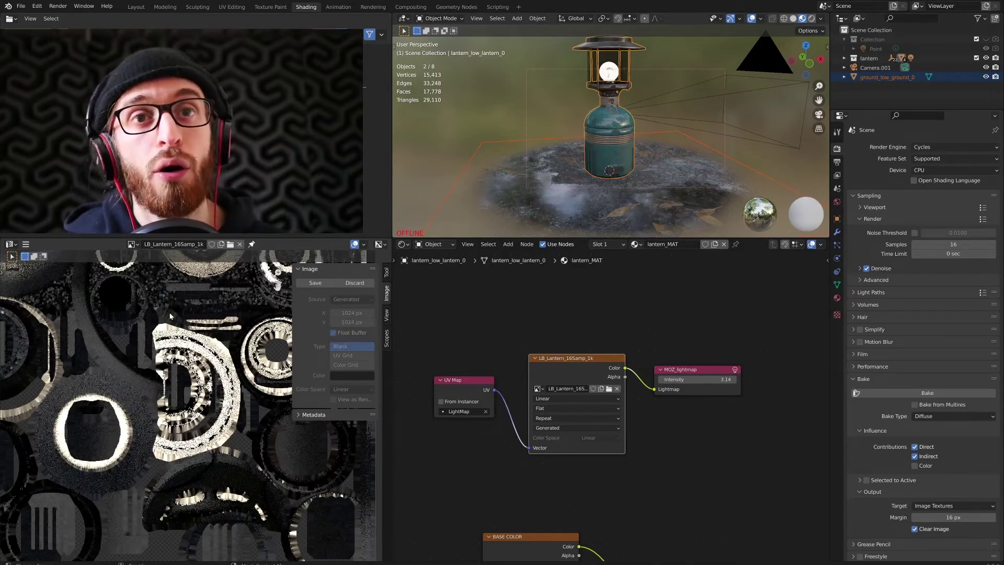
pyautogui.scroll(-2, 120, 452)
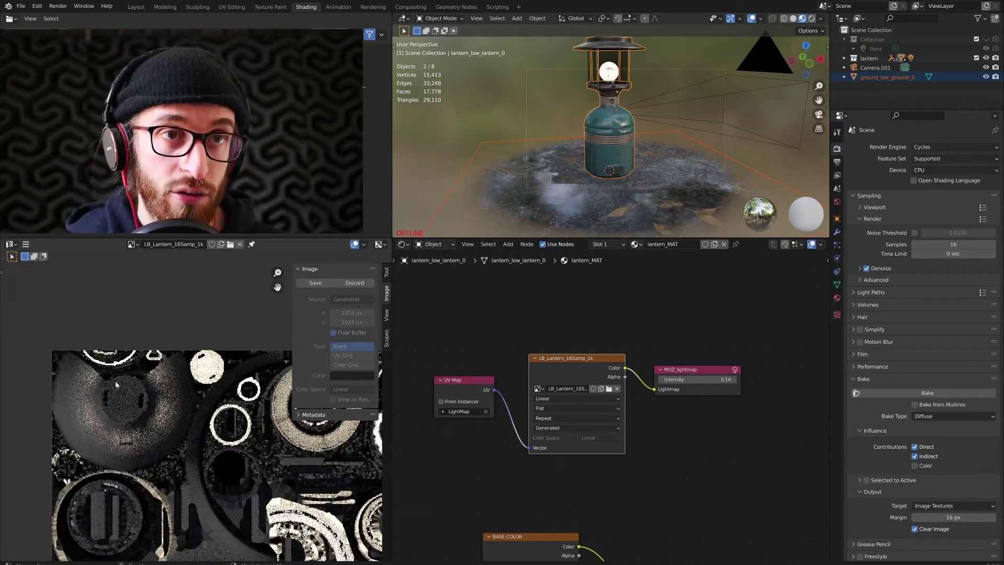
pyautogui.moveTo(194, 476); pyautogui.dragTo(144, 417, button='middle')
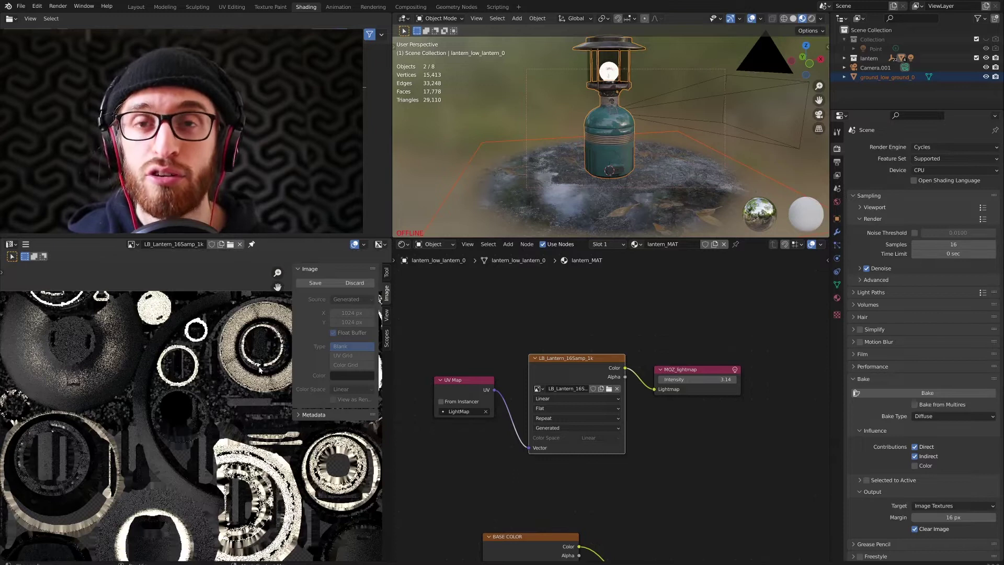
pyautogui.moveTo(696, 317); pyautogui.dragTo(678, 283, button='middle')
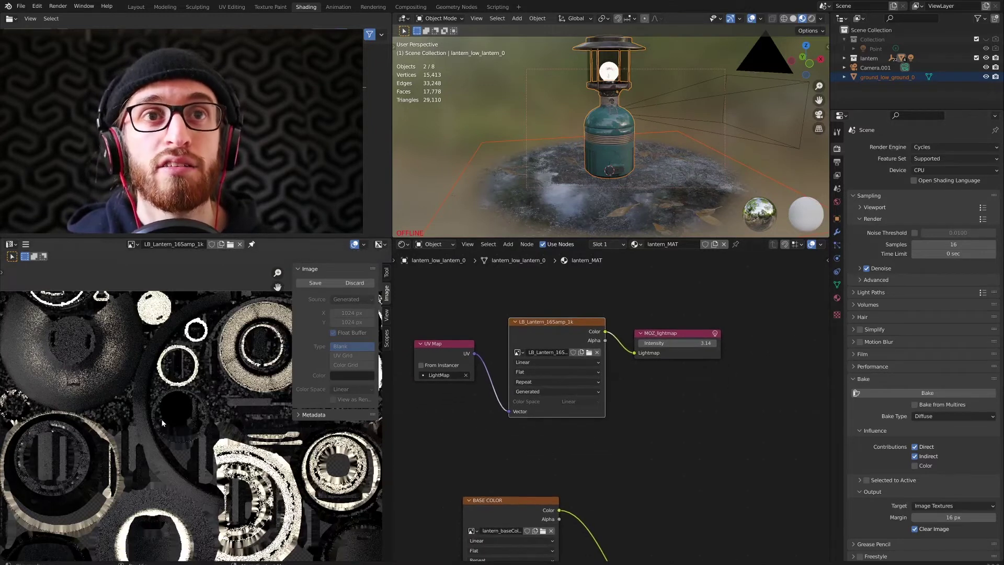
pyautogui.moveTo(163, 422); pyautogui.dragTo(150, 378, button='middle')
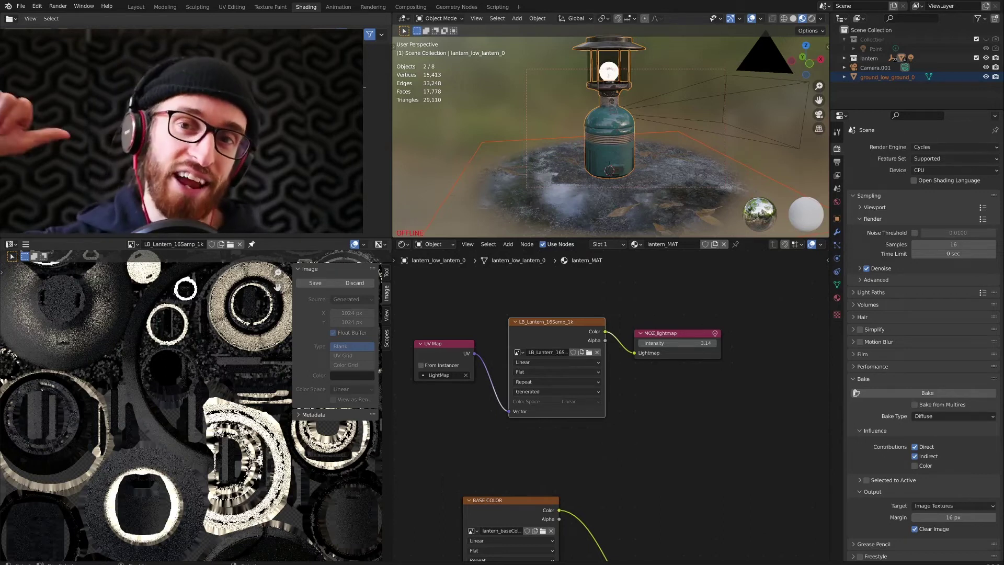
# Step: Save the baked LB_Lantern_16Samp_1k image as a Radiance HDR file in the LightBakes folder
pyautogui.click(316, 283)
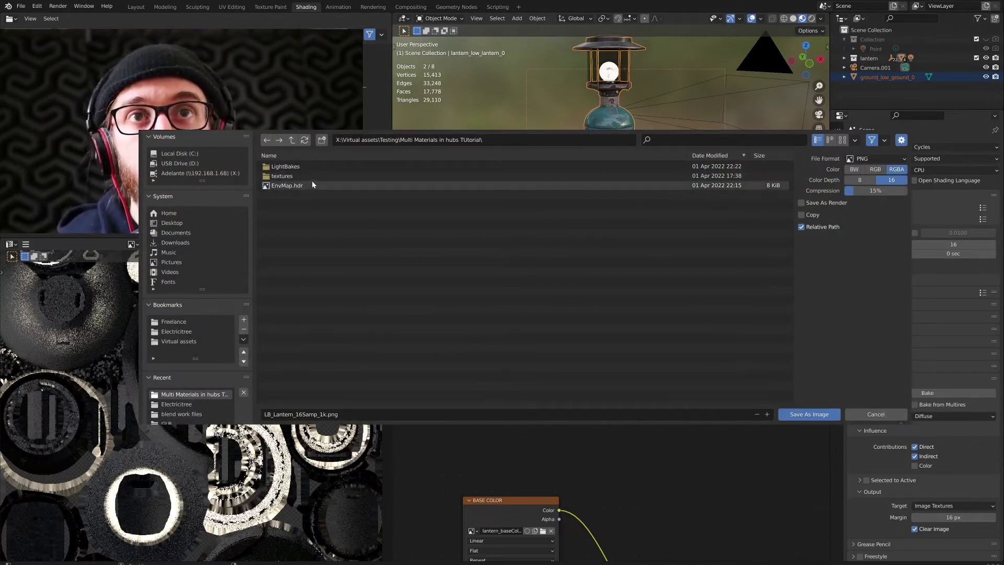
pyautogui.click(285, 166)
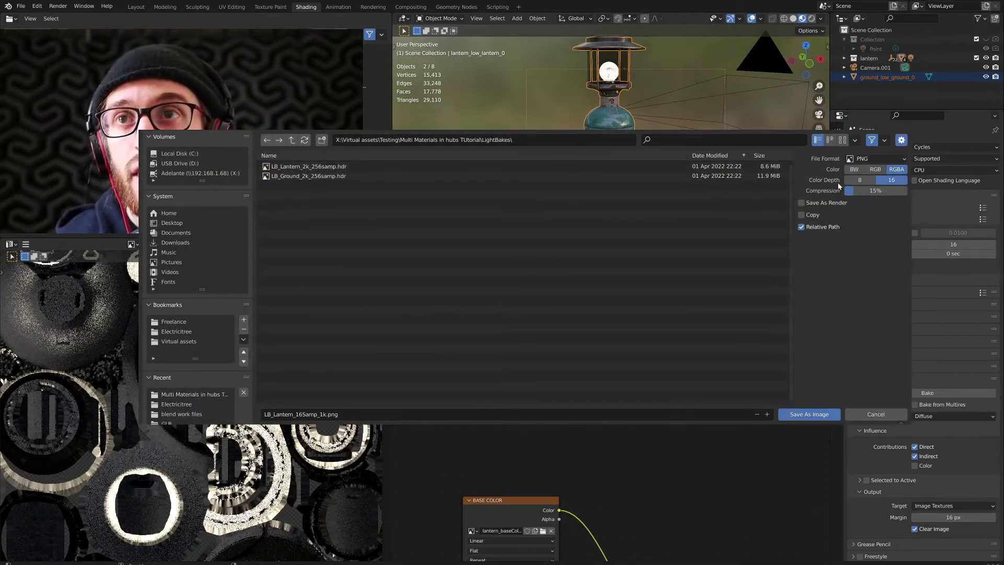
pyautogui.click(877, 159)
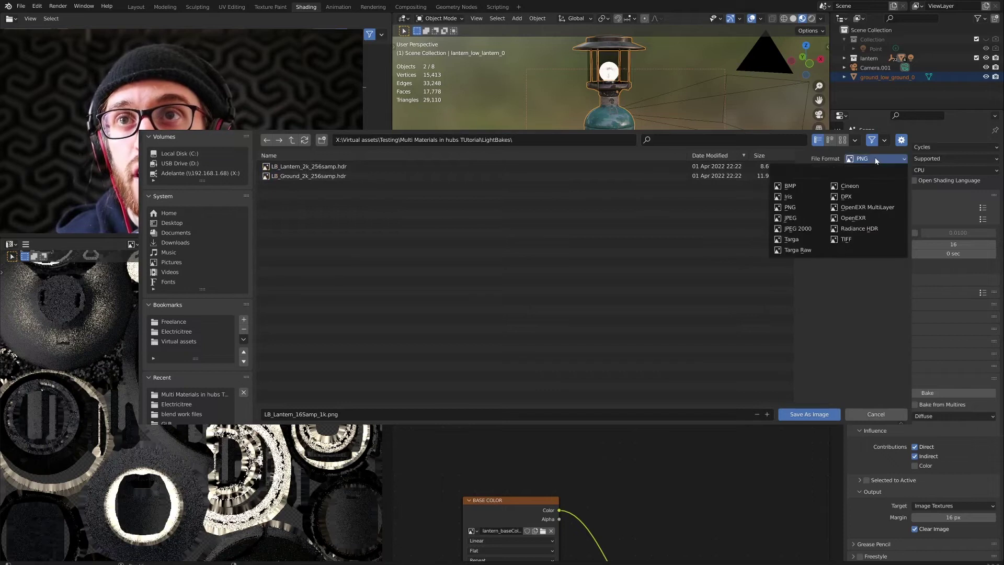
pyautogui.click(862, 229)
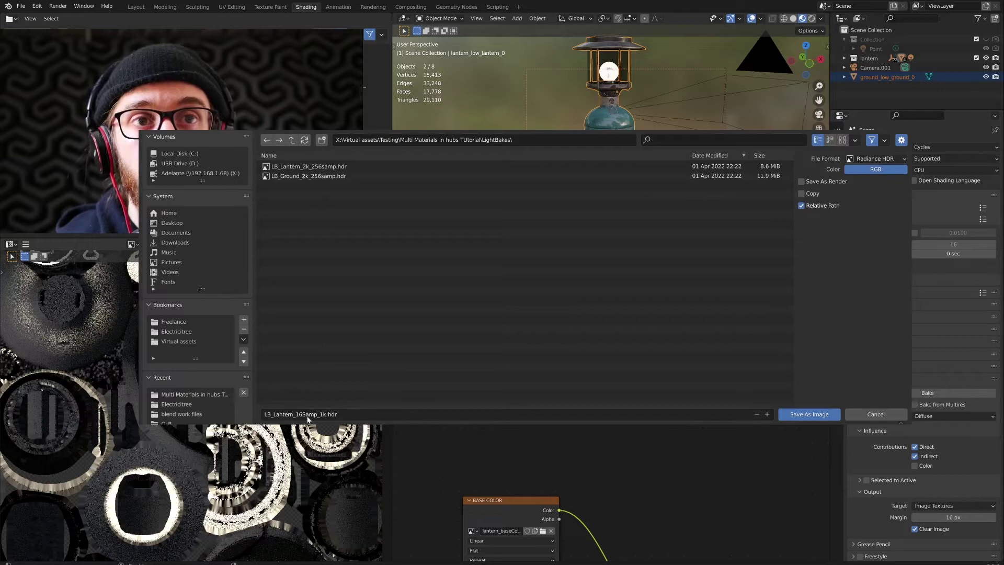
pyautogui.click(803, 416)
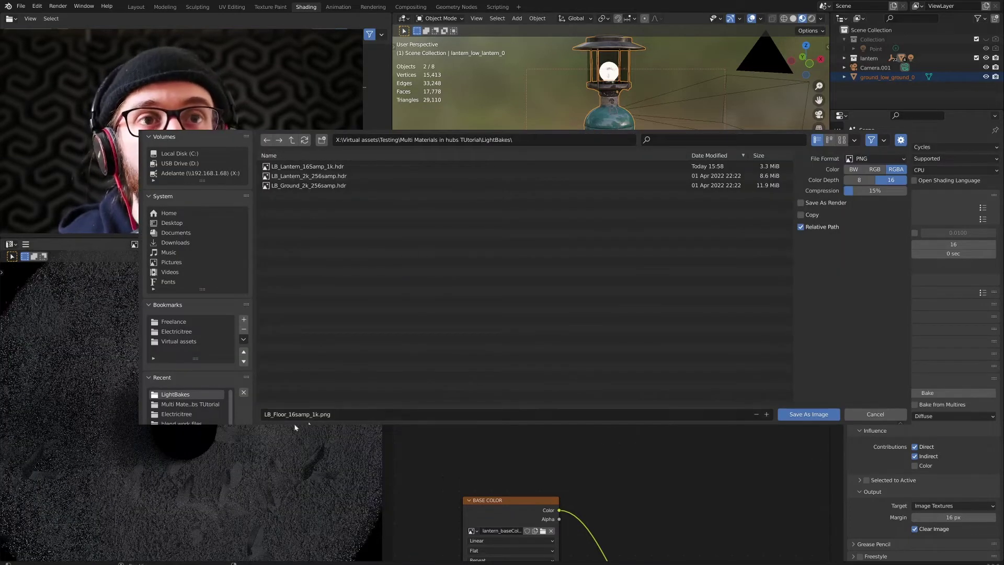
# Step: Save the baked LB_Floor_16samp_1k image as a Radiance HDR file in the LightBakes folder
pyautogui.click(872, 158)
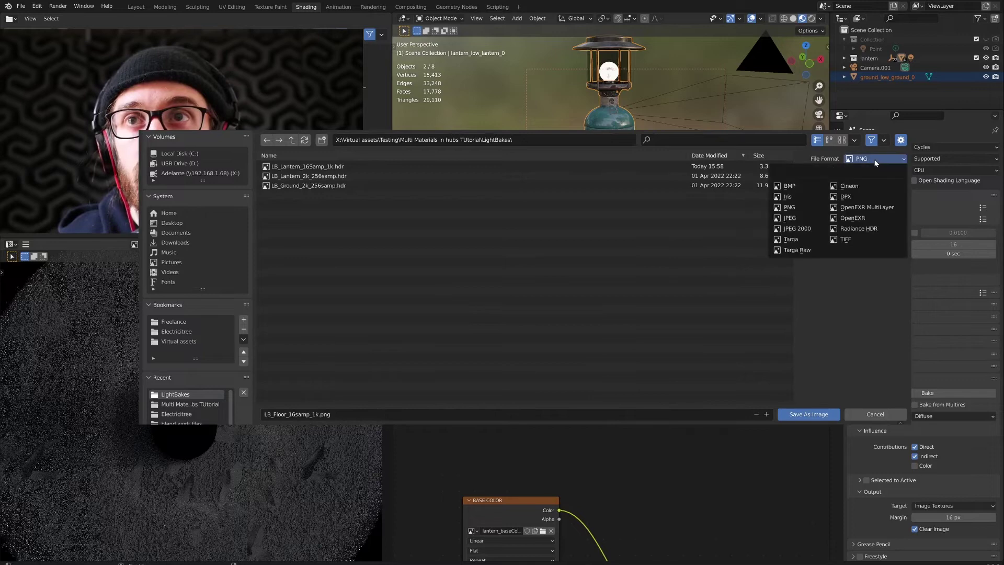
pyautogui.click(859, 229)
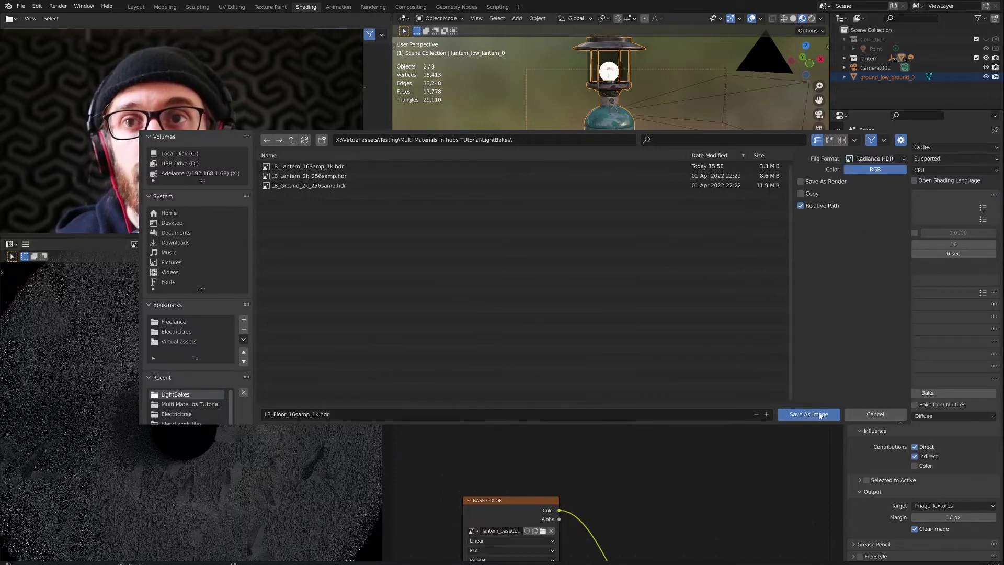
pyautogui.click(819, 414)
# Step: Save the project as Lantern_v05.blend and export the scene in glTF Binary format as Lantern_v05.glb
pyautogui.click(21, 17)
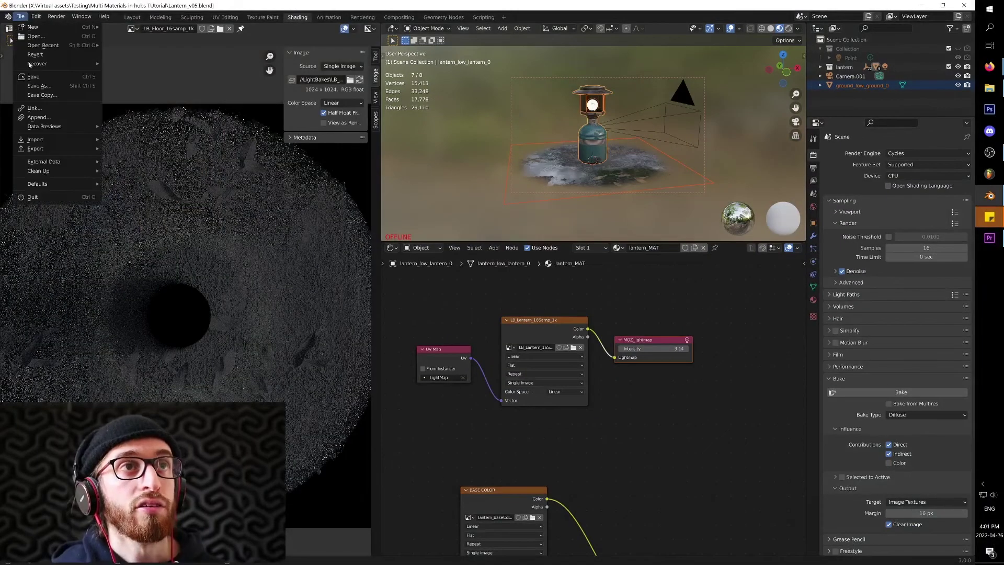
pyautogui.click(61, 86)
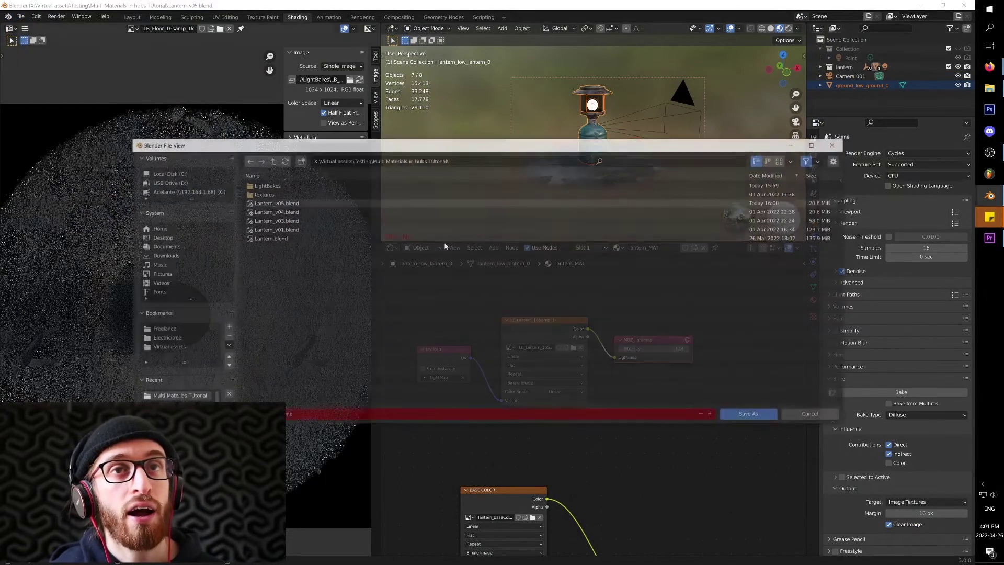
pyautogui.click(753, 418)
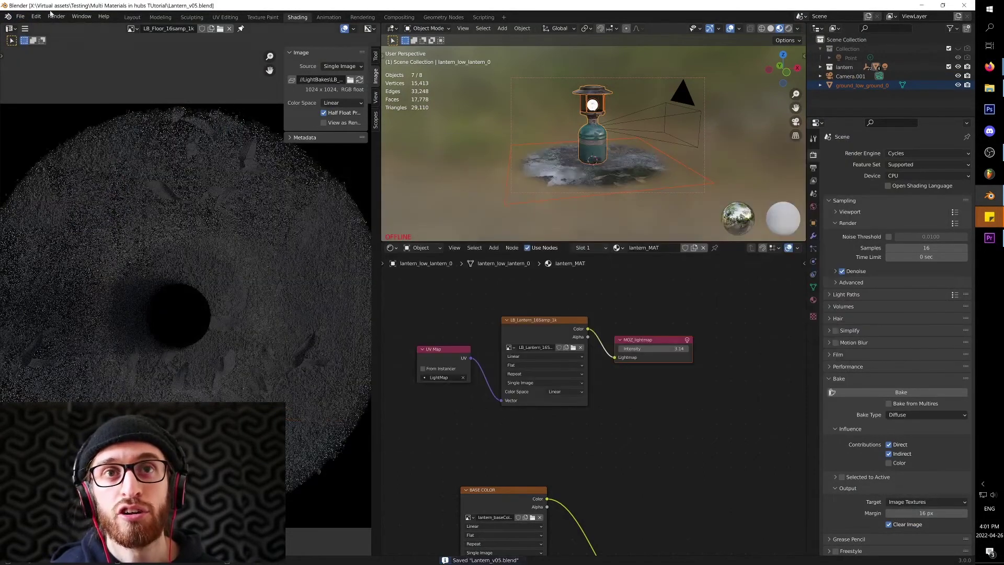
pyautogui.click(21, 17)
pyautogui.moveTo(62, 150)
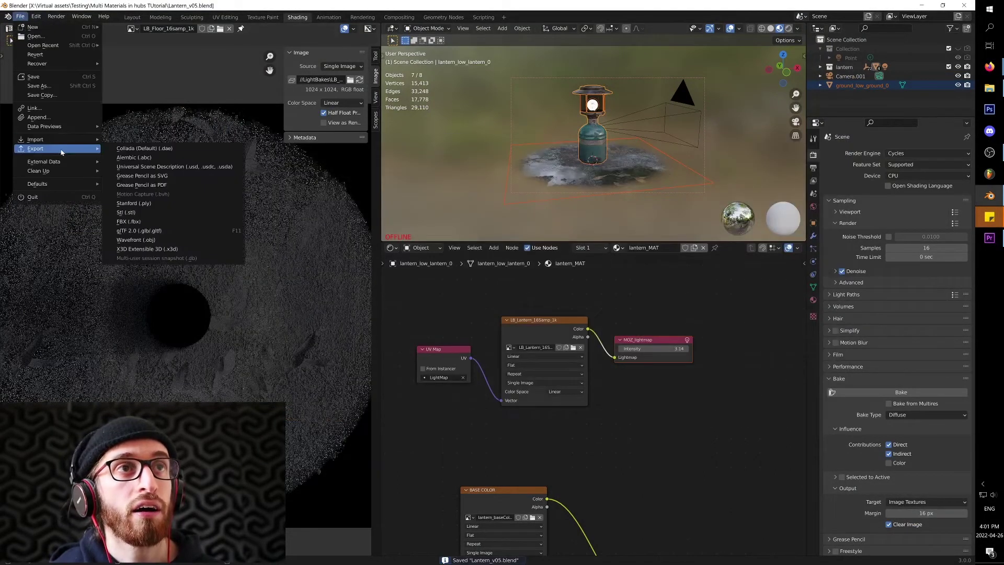
pyautogui.click(181, 231)
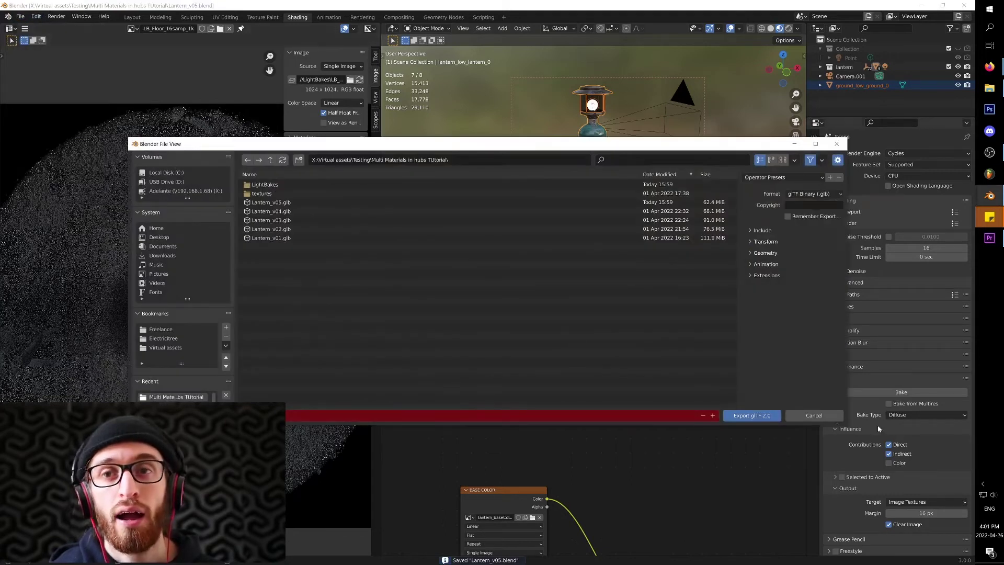
pyautogui.click(767, 415)
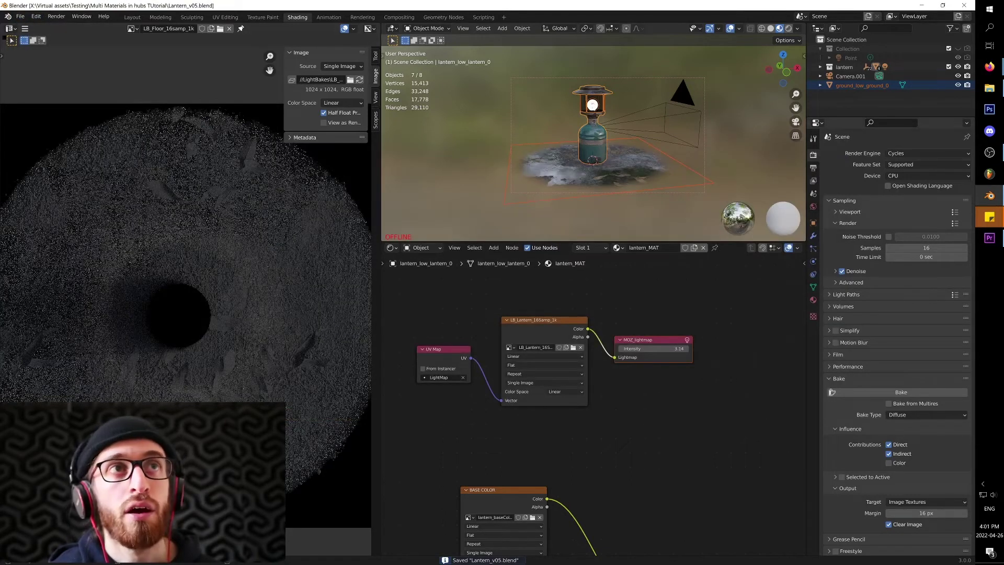
# Step: Export the scene again as glTF Binary, limited to Selected Objects and with the Hubs Components extension enabled
pyautogui.click(19, 16)
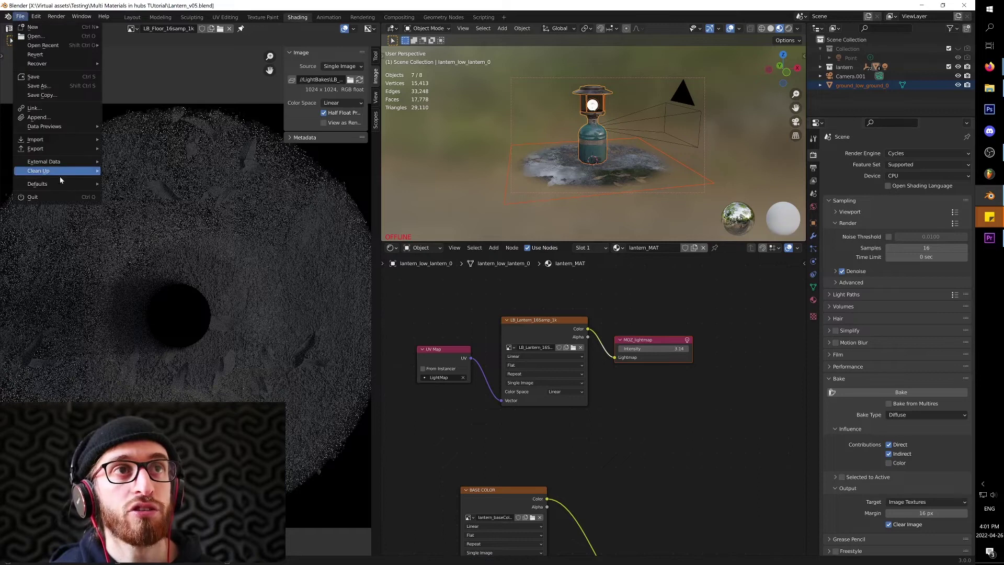
pyautogui.moveTo(78, 149)
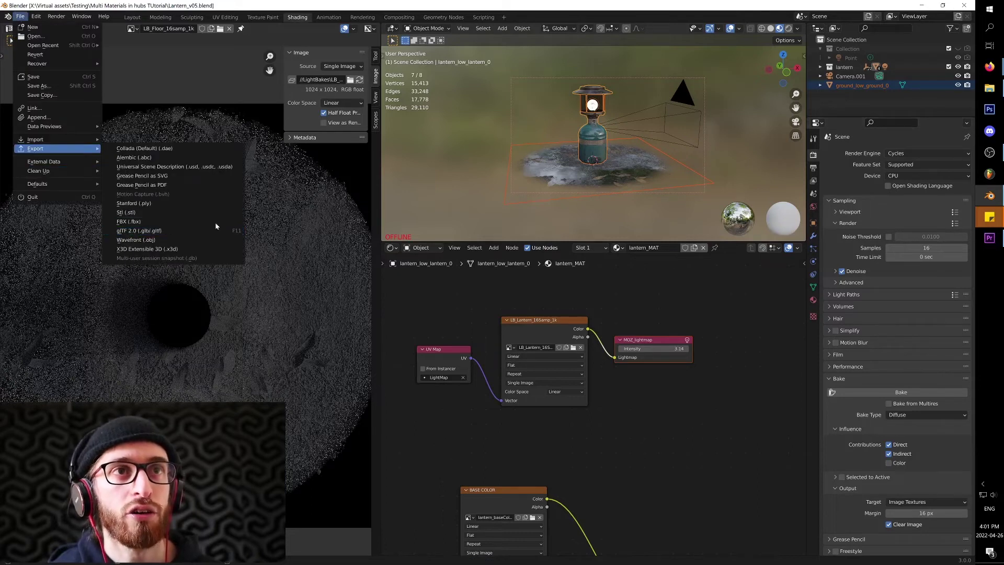
pyautogui.rightClick(217, 223)
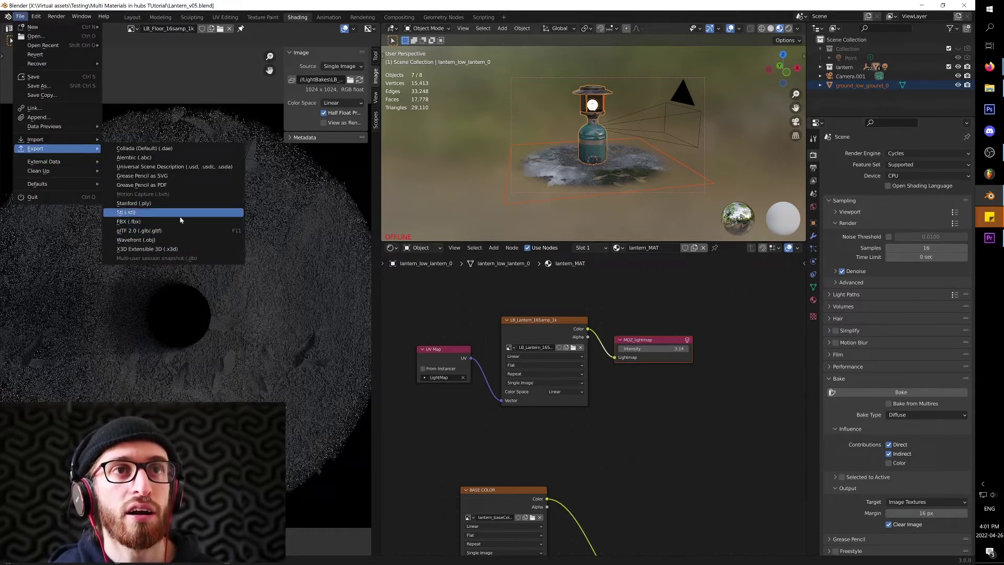
pyautogui.click(209, 231)
pyautogui.click(774, 230)
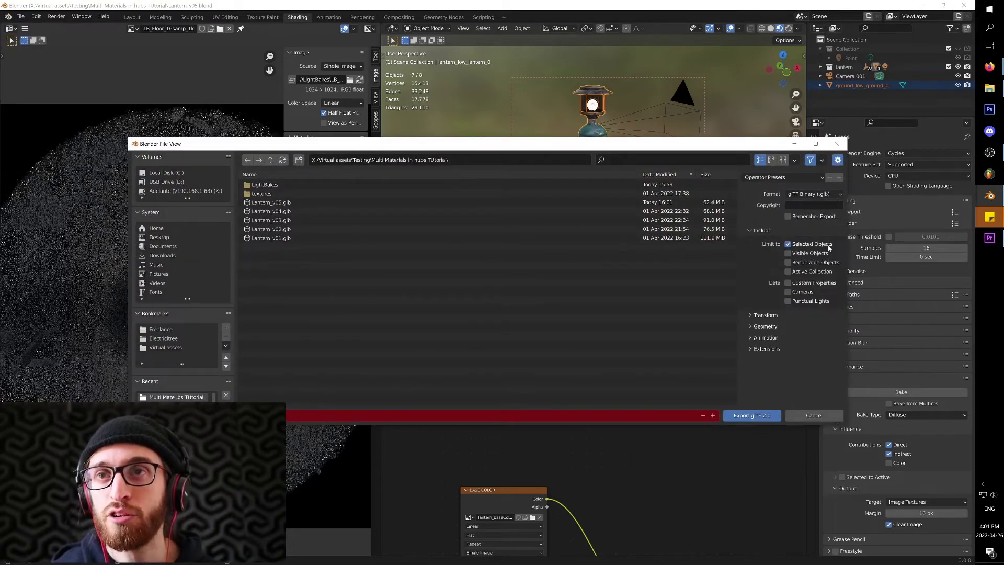
pyautogui.click(769, 349)
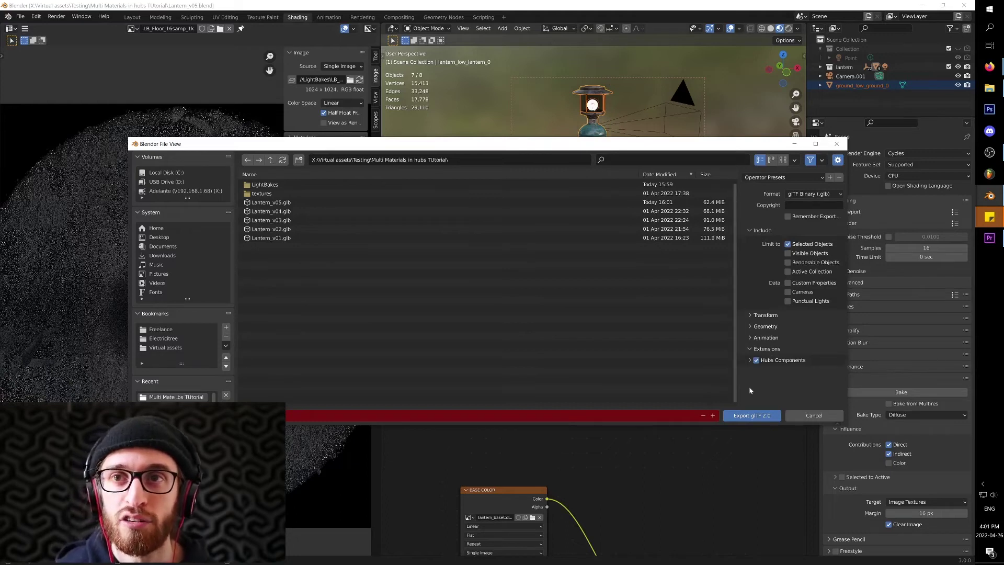
pyautogui.click(752, 415)
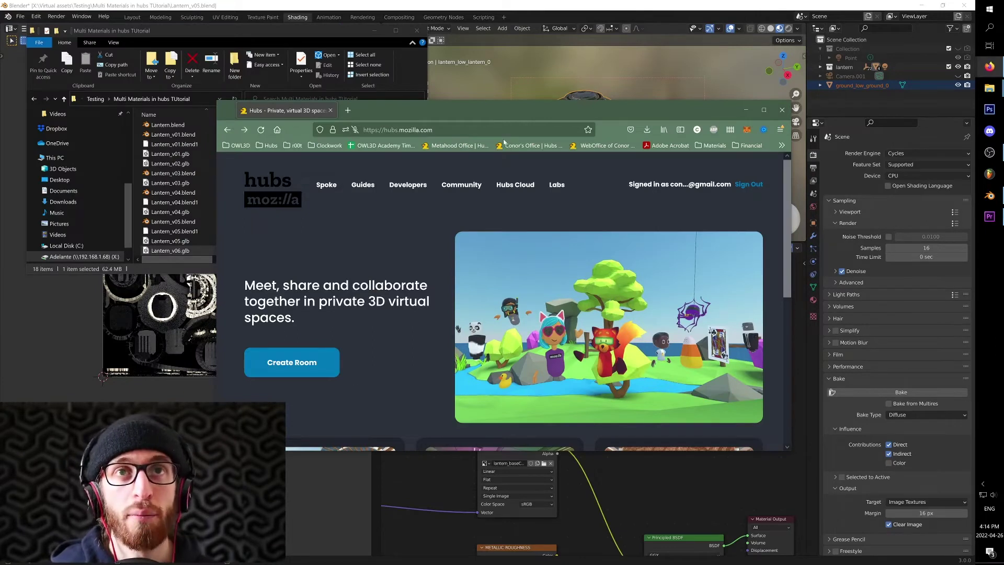
# Step: Switch to Mozilla Hubs in the browser, create a room and reload it with ?debugLocalScene appended to its URL
pyautogui.click(312, 363)
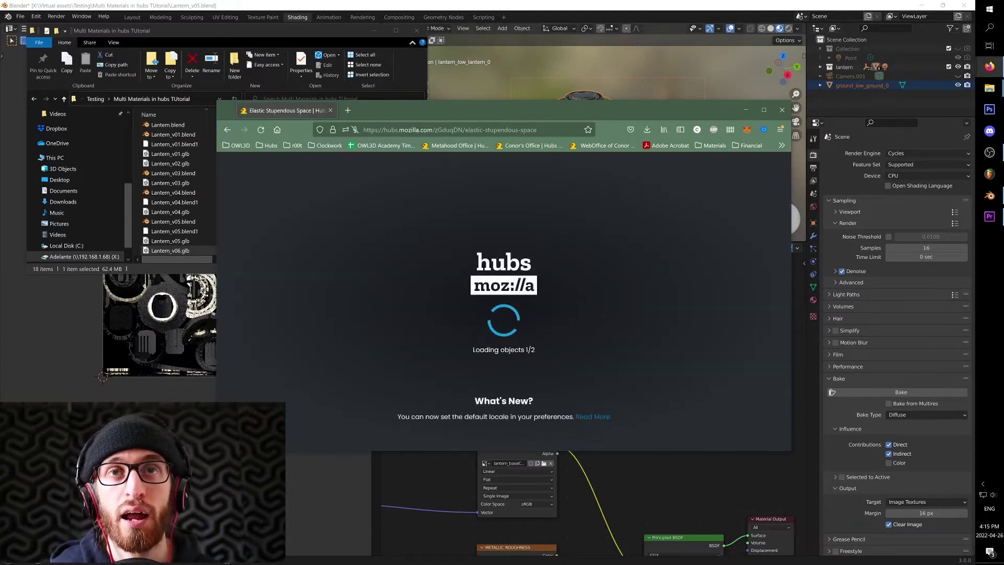
pyautogui.click(536, 130)
pyautogui.click(536, 129)
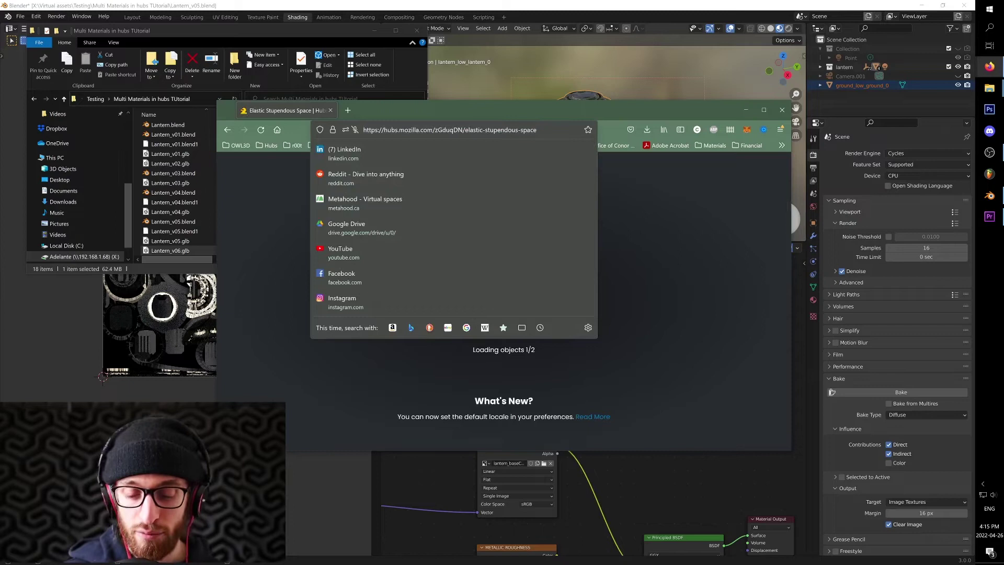
pyautogui.write('?debug')
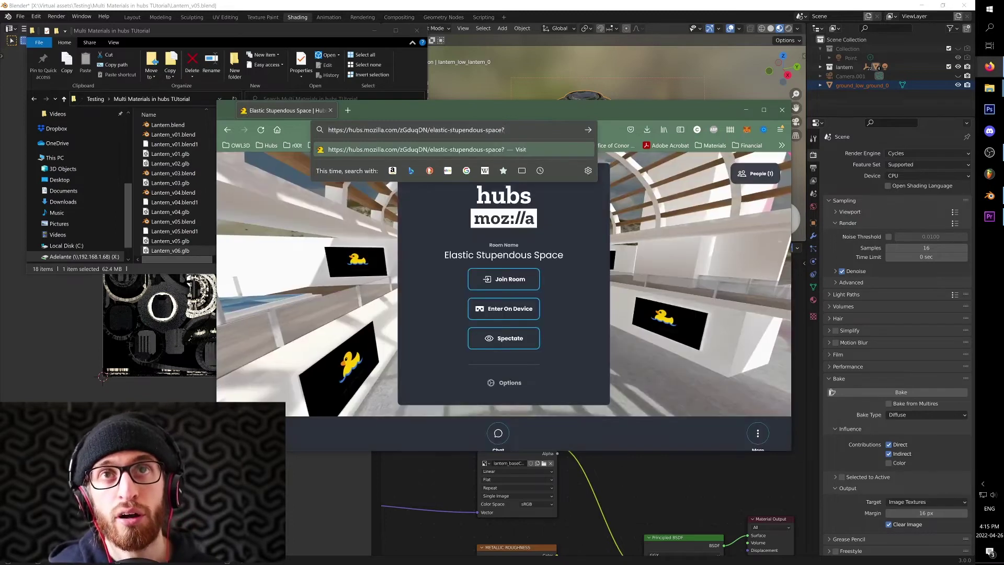
pyautogui.write('L')
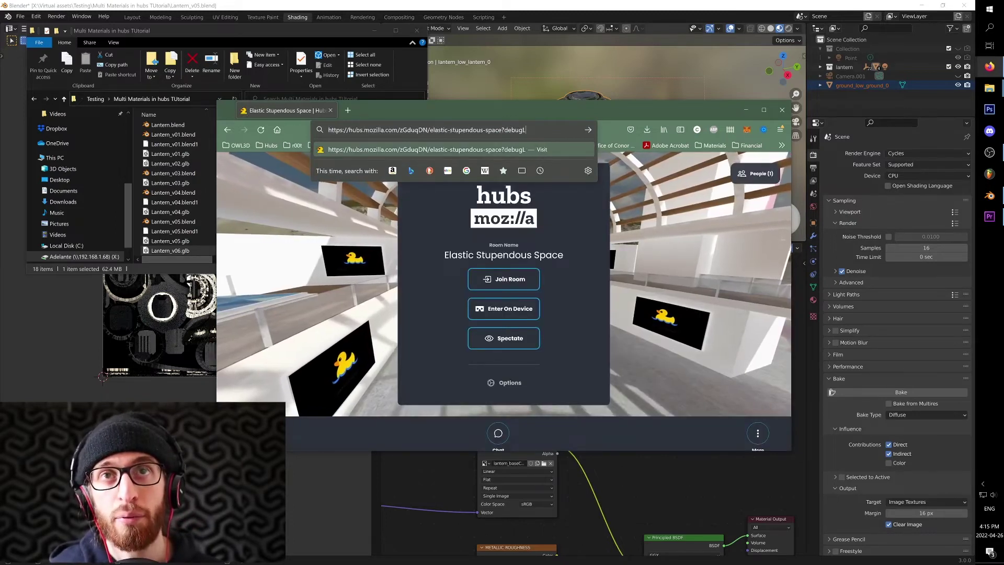
pyautogui.write('ocalScene')
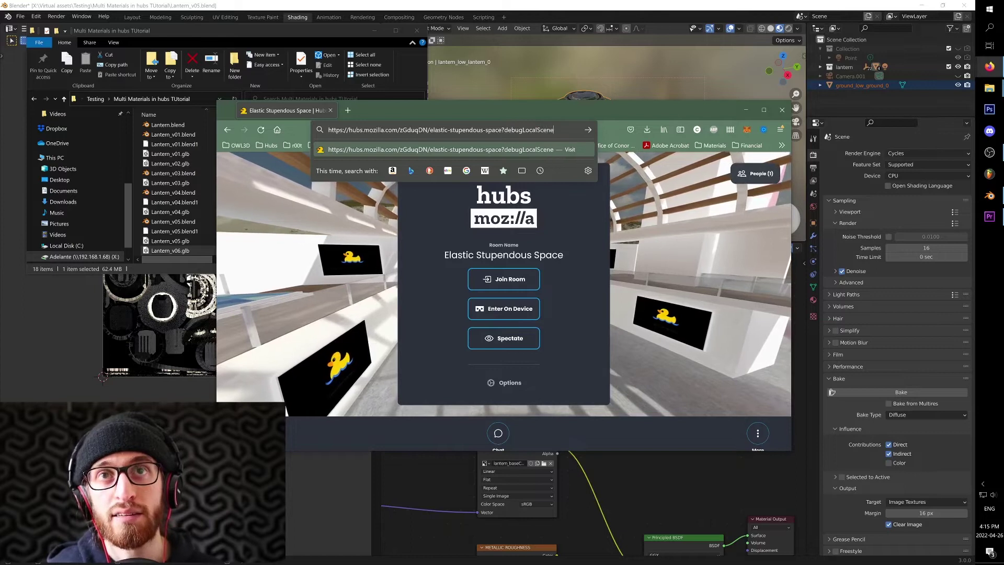
pyautogui.press('Return')
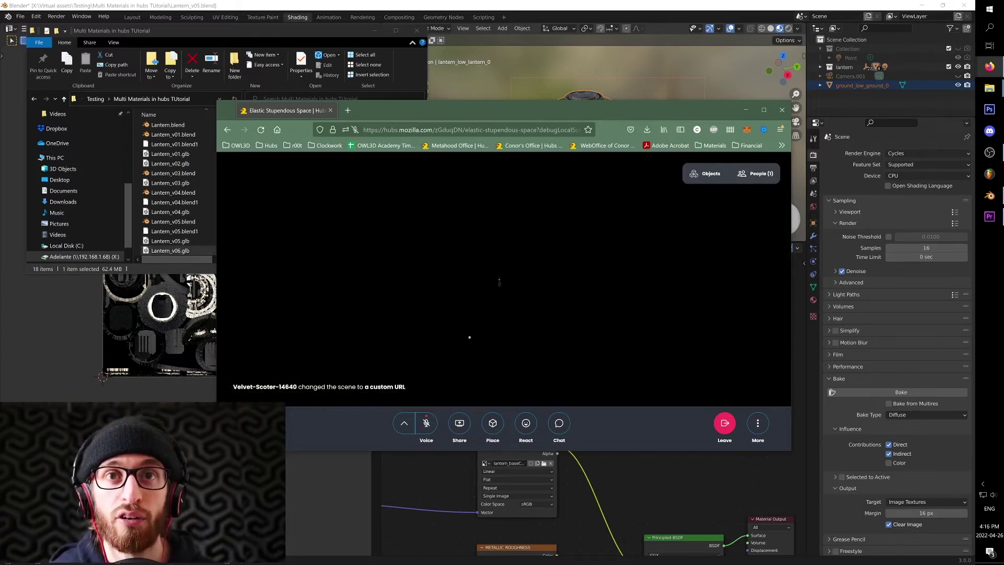
# Step: Move through the Hubs room up to the lantern and examine its baked lighting from several sides
pyautogui.press('w')
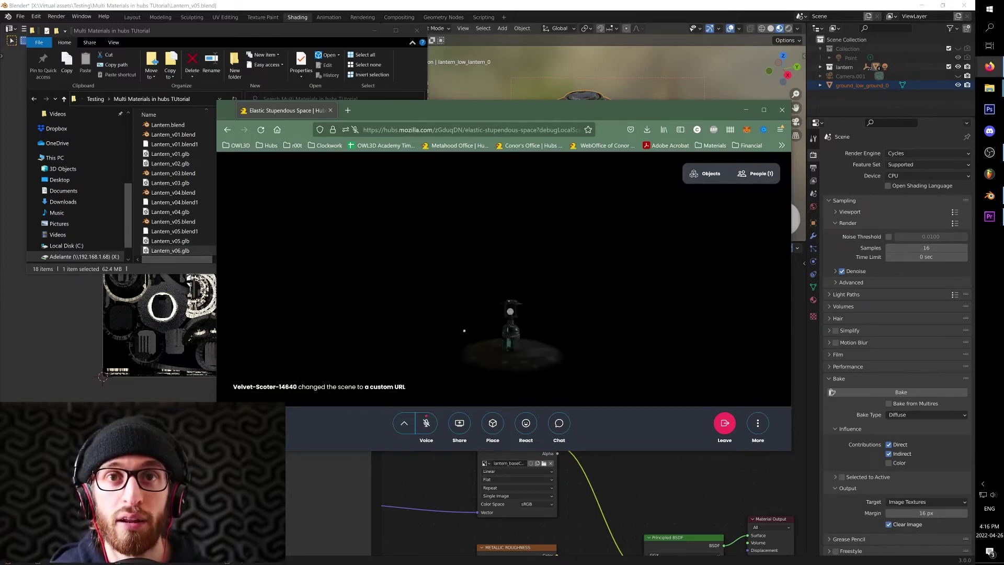
pyautogui.moveTo(464, 331); pyautogui.dragTo(627, 370)
pyautogui.press('w')
pyautogui.press('a')
pyautogui.press('s')
pyautogui.press('w')
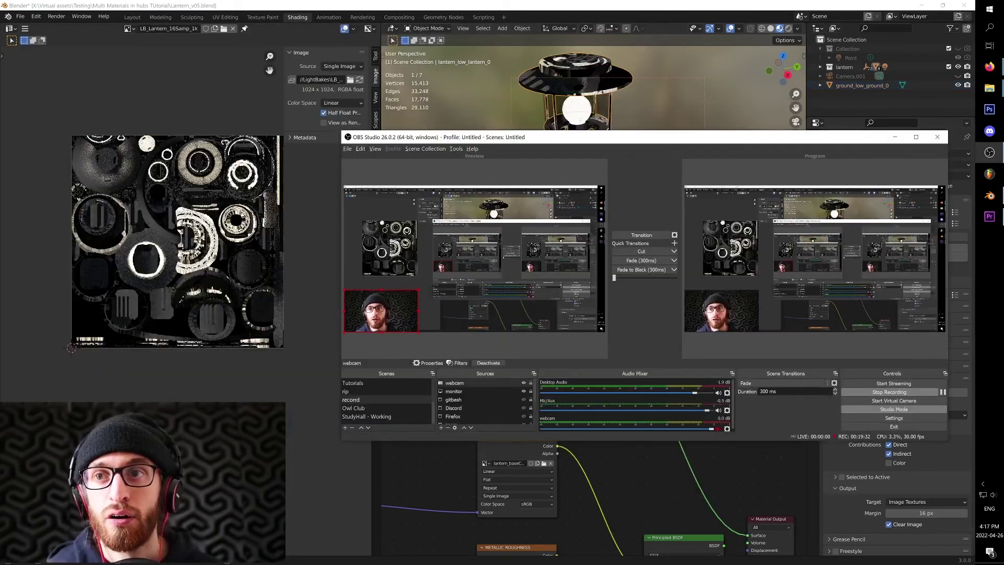
# Step: In Blender, add a UV Map node set to LightMap and feed it into the LB_Lantern_16Samp_1k texture's Vector input
pyautogui.click(668, 488)
pyautogui.moveTo(432, 262); pyautogui.dragTo(464, 289, button='middle')
pyautogui.press('x')
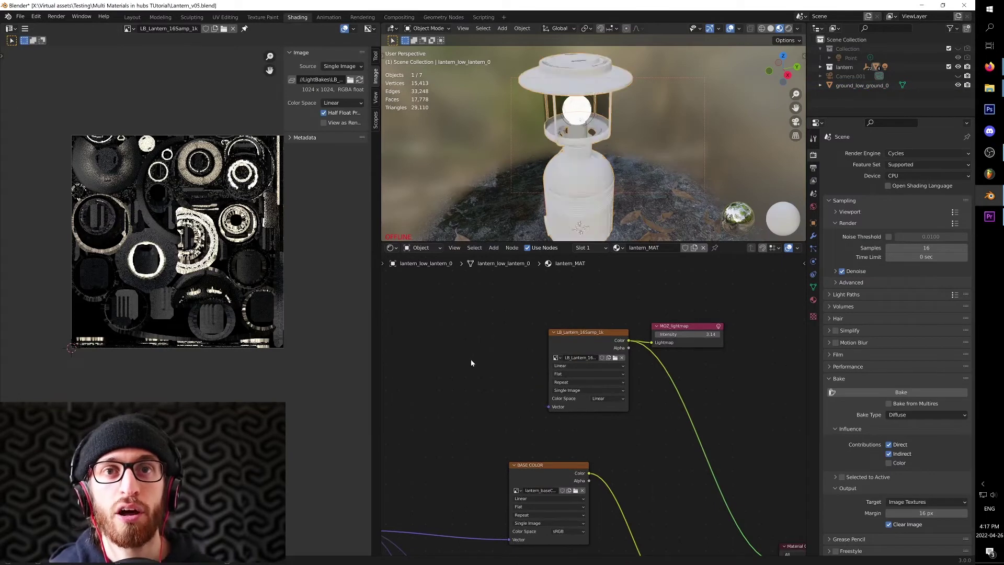
pyautogui.press('q')
pyautogui.click(434, 346)
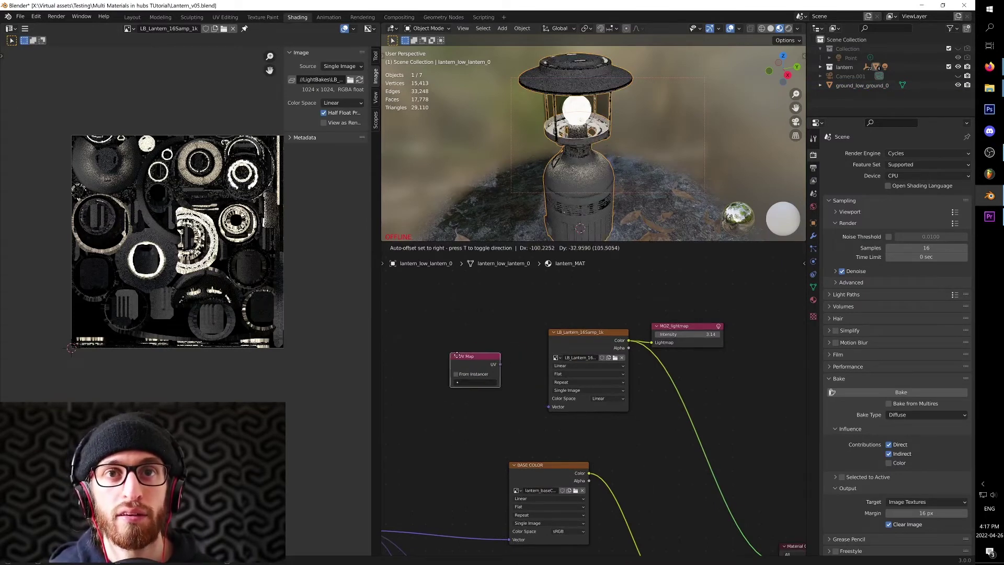
pyautogui.click(477, 382)
pyautogui.click(473, 401)
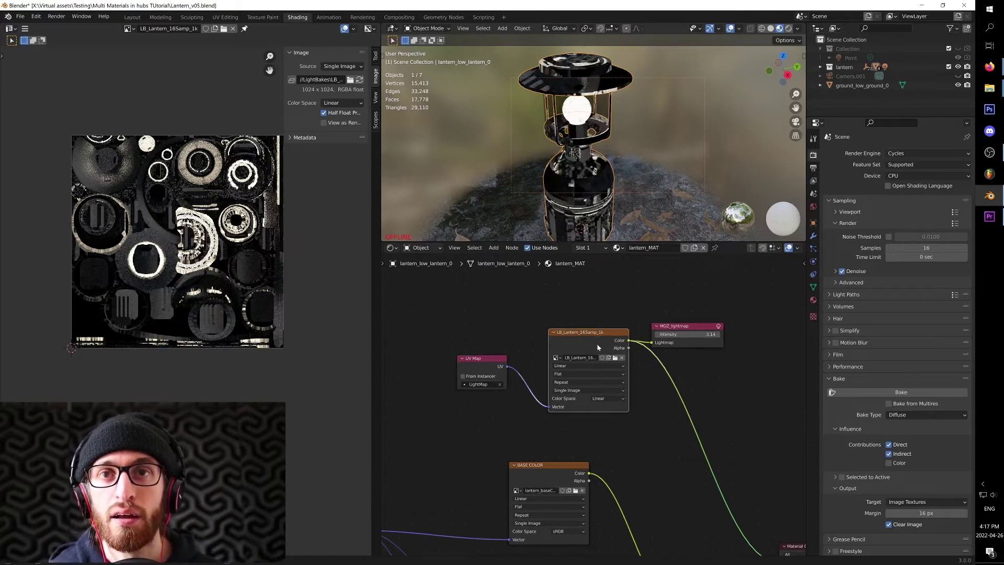
# Step: Select the LB_Lantern_16Samp_1k texture node and reconnect the Principled BSDF to the Material Output's Surface input
pyautogui.moveTo(585, 343); pyautogui.dragTo(580, 337)
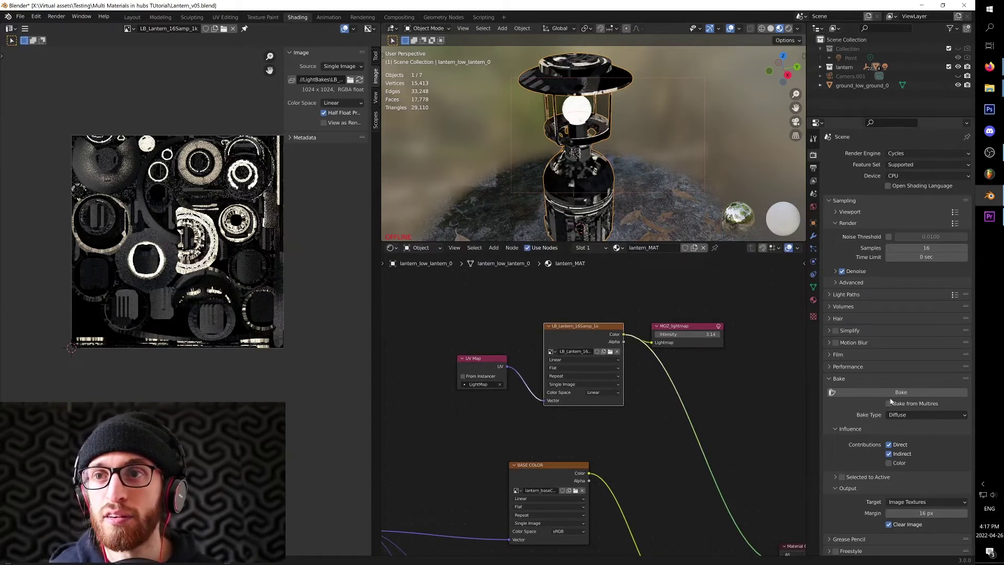
pyautogui.moveTo(780, 410); pyautogui.dragTo(720, 371, button='middle')
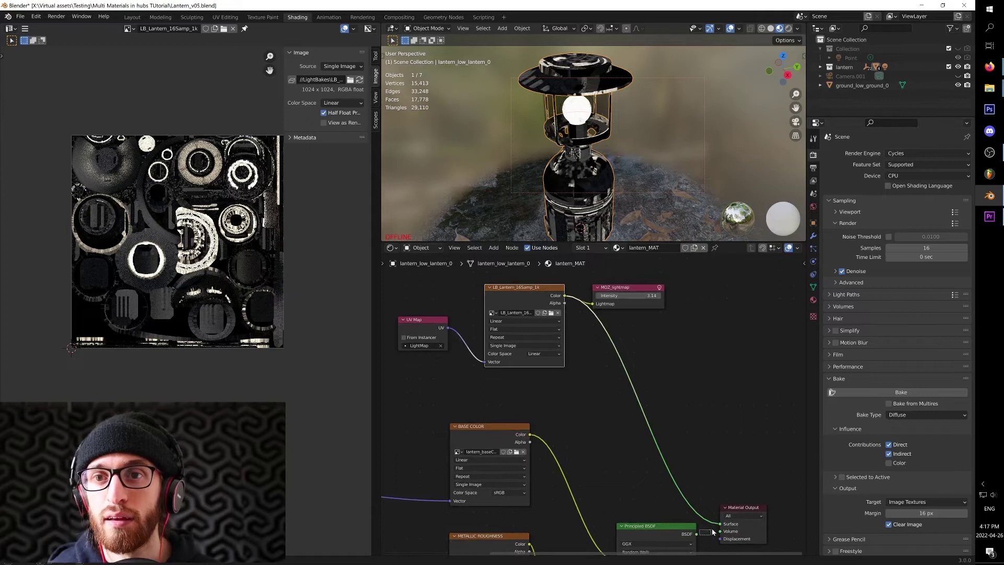
pyautogui.moveTo(712, 531)
pyautogui.mouseDown()
pyautogui.moveTo(697, 535)
pyautogui.moveTo(722, 522)
pyautogui.mouseUp()
pyautogui.moveTo(537, 326); pyautogui.dragTo(597, 355, button='middle')
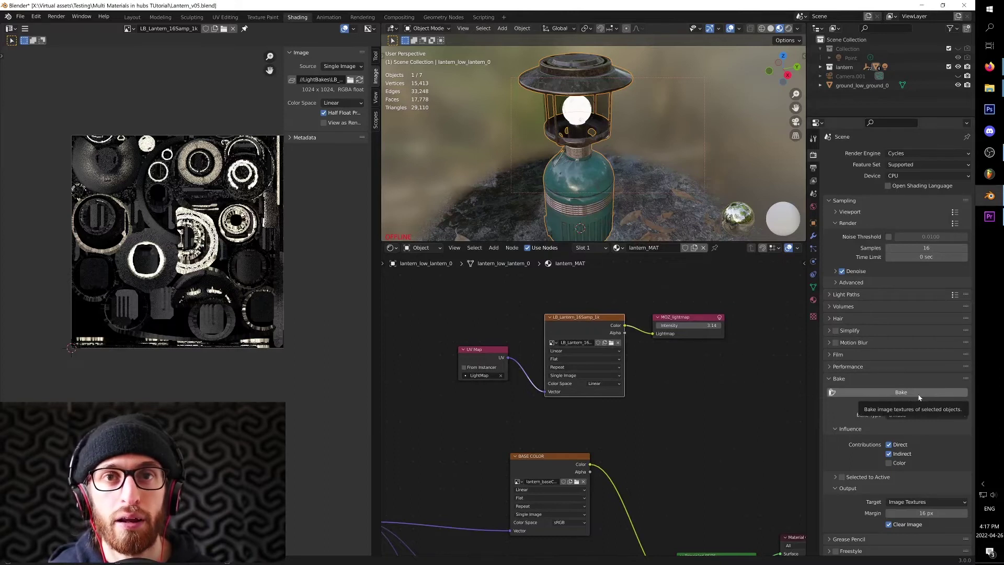
# Step: Bake the lantern's diffuse lighting into LB_Lantern_16Samp_1k and examine the layout of its baked UV islands
pyautogui.click(900, 392)
pyautogui.scroll(-1, 919, 397)
pyautogui.scroll(5, 103, 307)
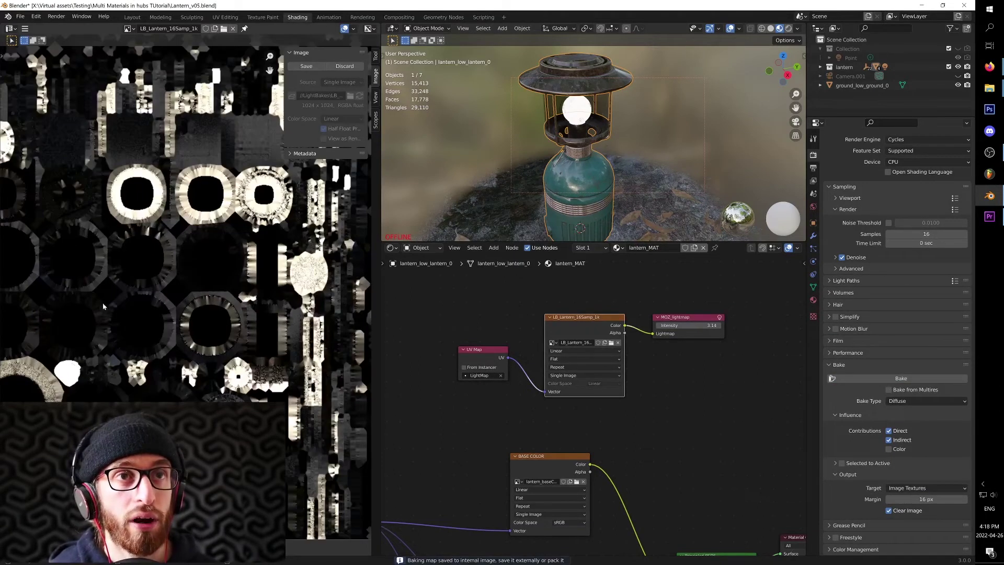
pyautogui.scroll(-3, 120, 299)
pyautogui.moveTo(480, 354); pyautogui.dragTo(486, 350)
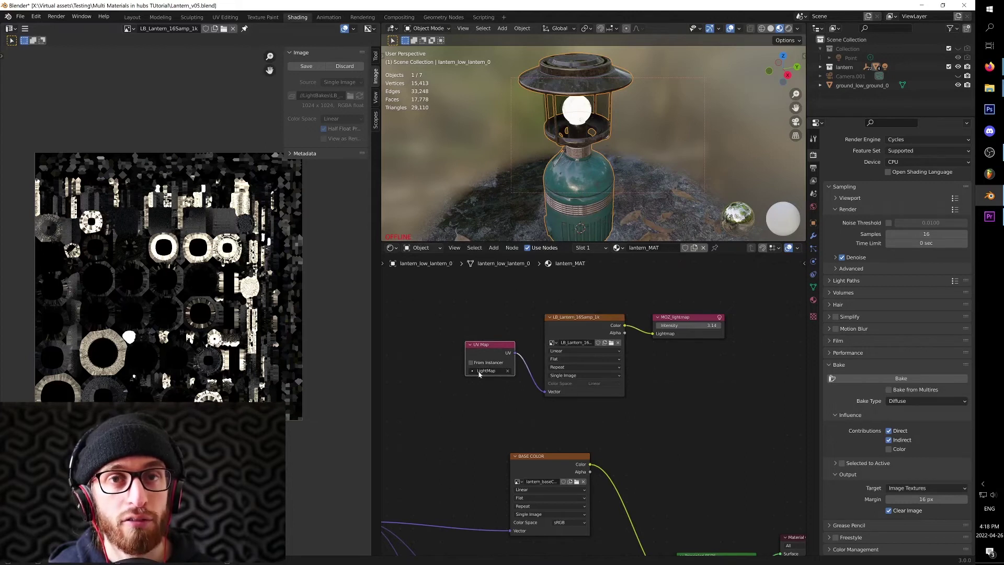
# Step: Export the selected lantern as a glTF Binary over Lantern_v06.glb and load that file into the Mozilla Hubs room
pyautogui.scroll(-4, 650, 371)
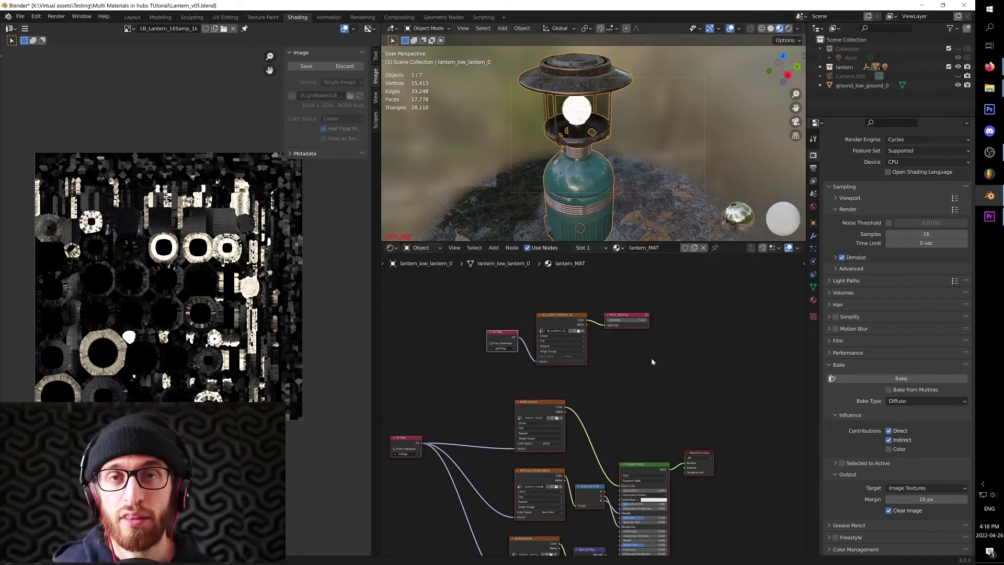
pyautogui.hotkey('ctrl', 'e')
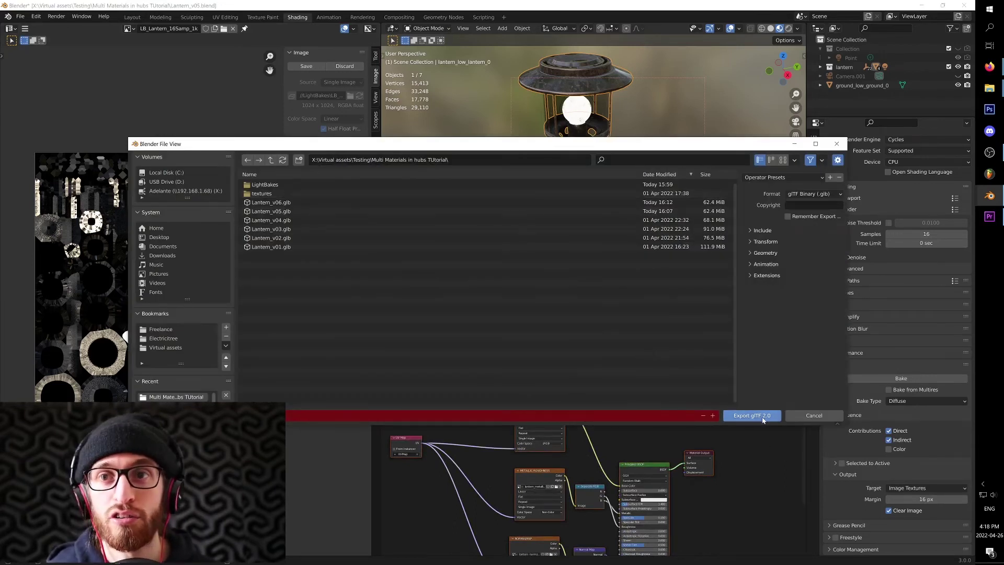
pyautogui.click(758, 416)
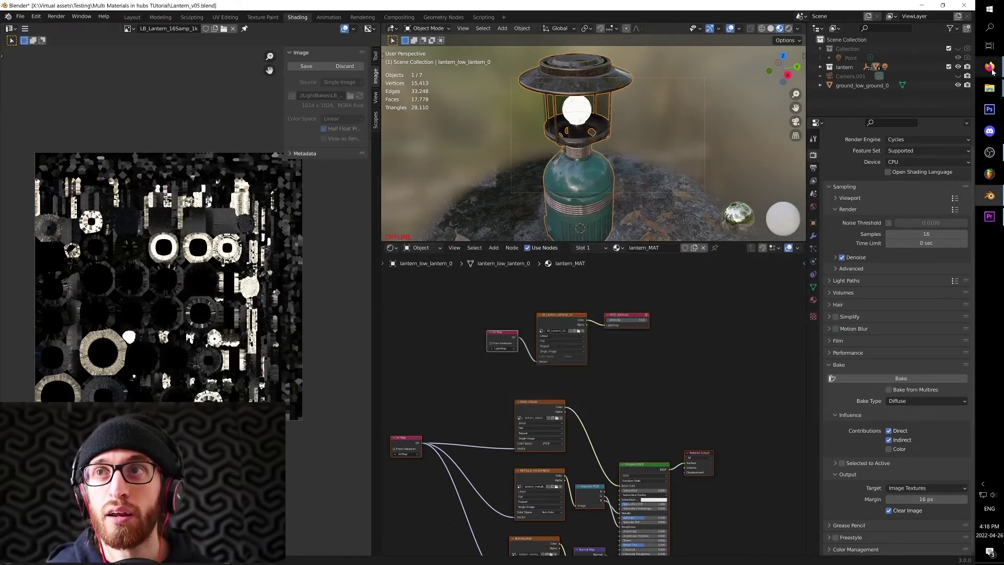
pyautogui.moveTo(989, 66)
pyautogui.click(909, 234)
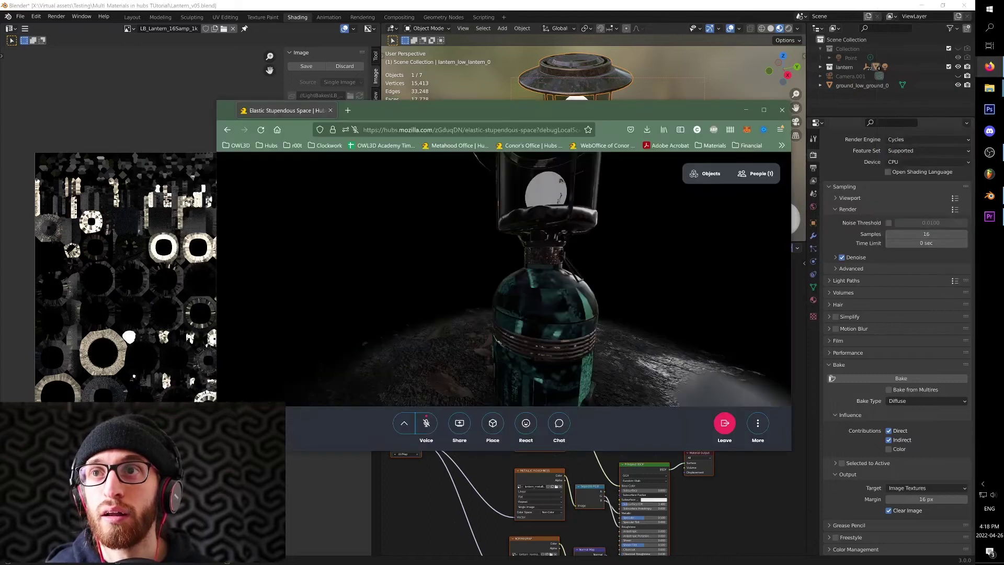
pyautogui.moveTo(989, 88)
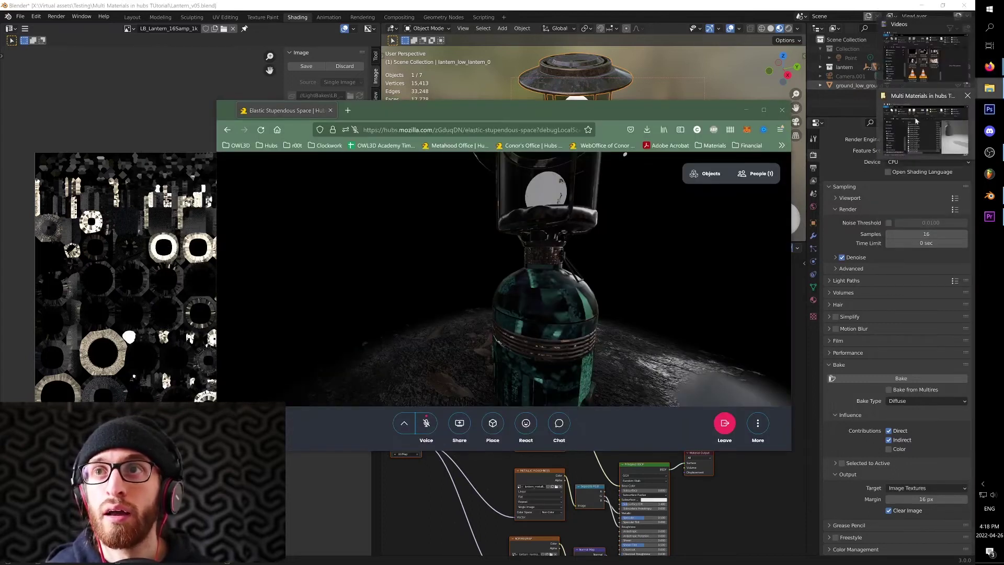
pyautogui.click(927, 114)
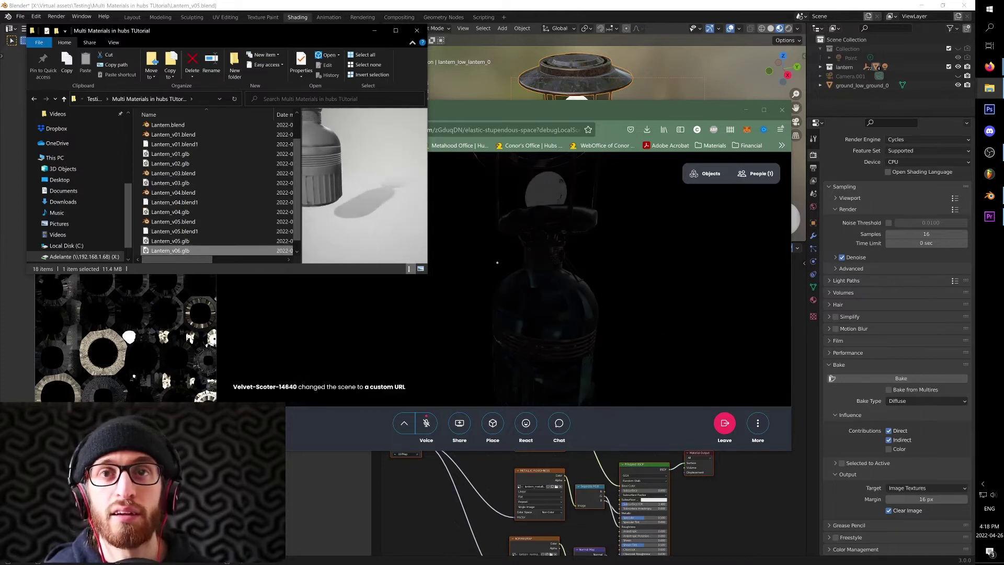
# Step: Move around the reloaded lantern in the Hubs room and examine its lighting and whether the ground is present
pyautogui.click(515, 259)
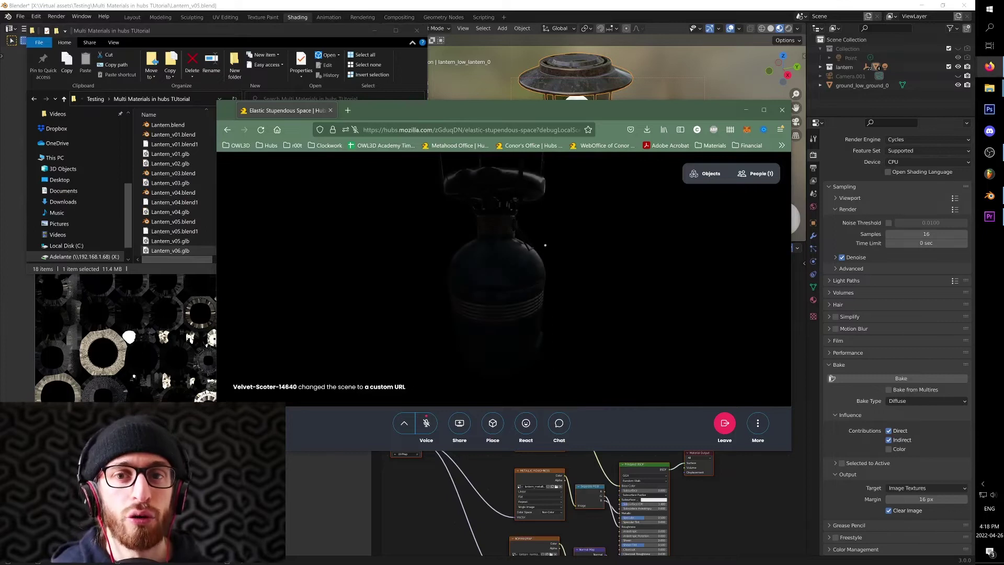
pyautogui.press('d')
pyautogui.moveTo(545, 244); pyautogui.dragTo(574, 278)
pyautogui.press('w')
pyautogui.press('s')
# Step: Return to Blender, select all objects including the ground, and export them as glTF Binary over Lantern_v06.glb
pyautogui.hotkey('alt', 'Tab')
pyautogui.click(648, 74)
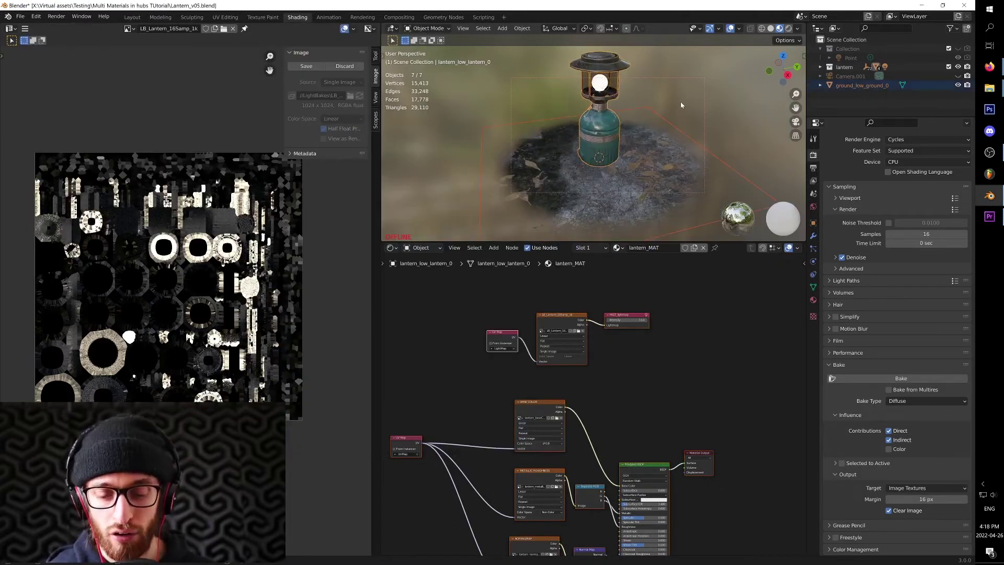
pyautogui.hotkey('ctrl', 'e')
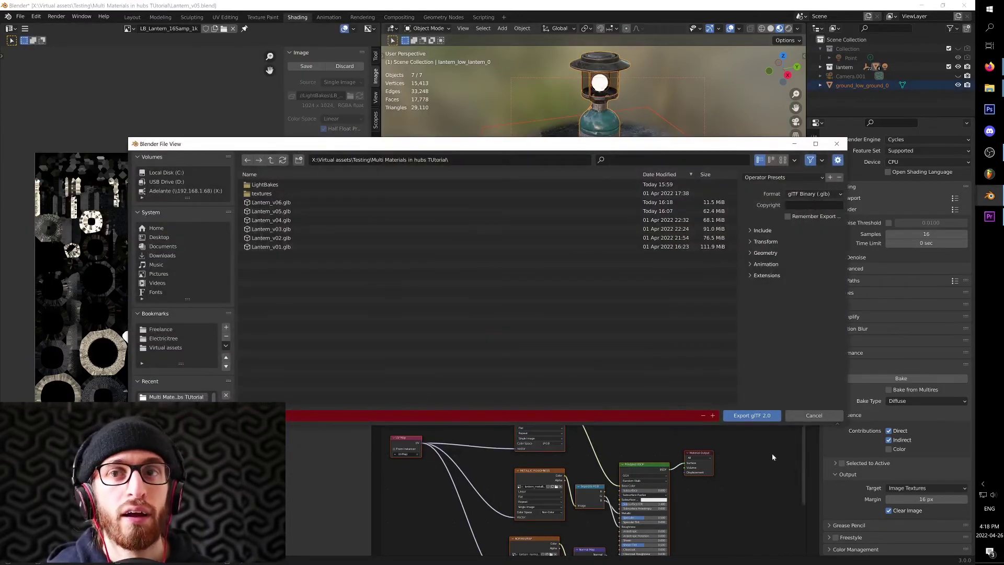
pyautogui.click(757, 415)
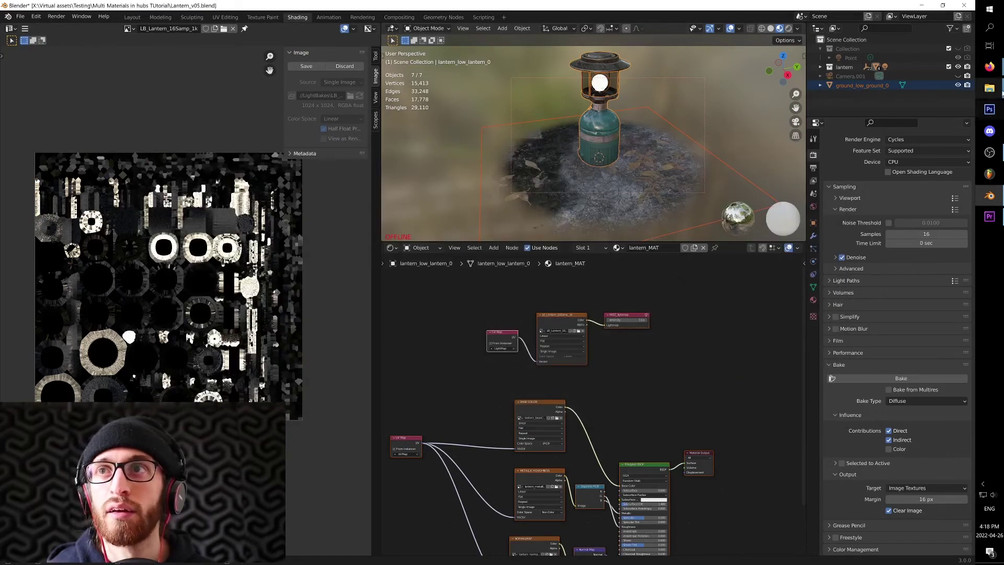
# Step: Load the re-exported Lantern_v06.glb from the project folder into the Mozilla Hubs room
pyautogui.click(986, 80)
pyautogui.click(987, 68)
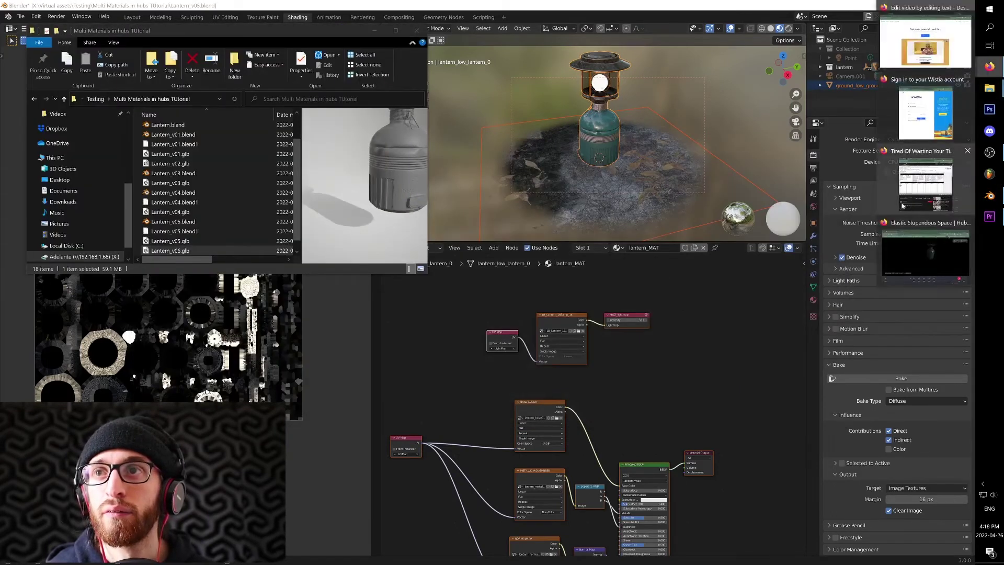
pyautogui.click(904, 247)
pyautogui.click(189, 255)
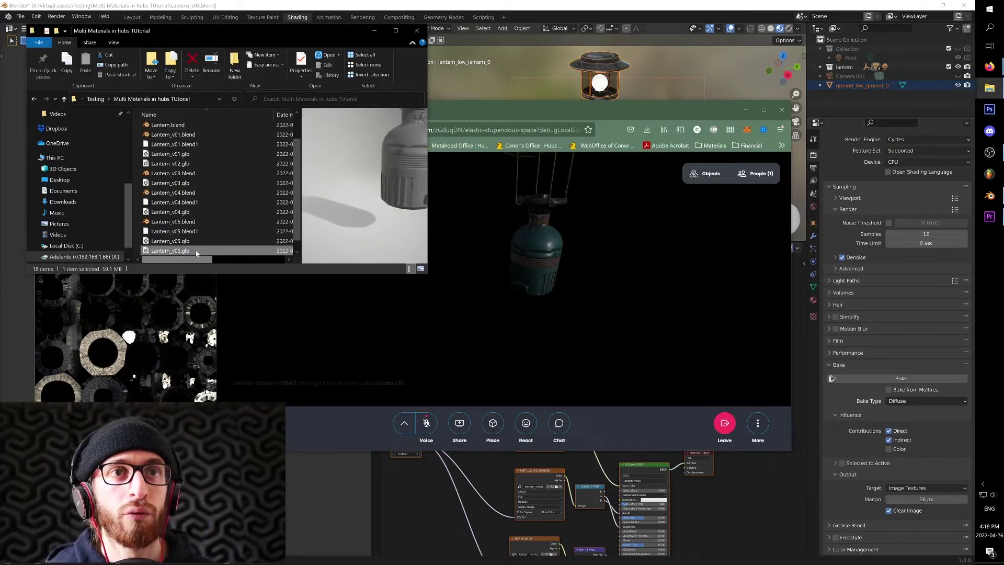
pyautogui.moveTo(181, 251); pyautogui.dragTo(586, 282)
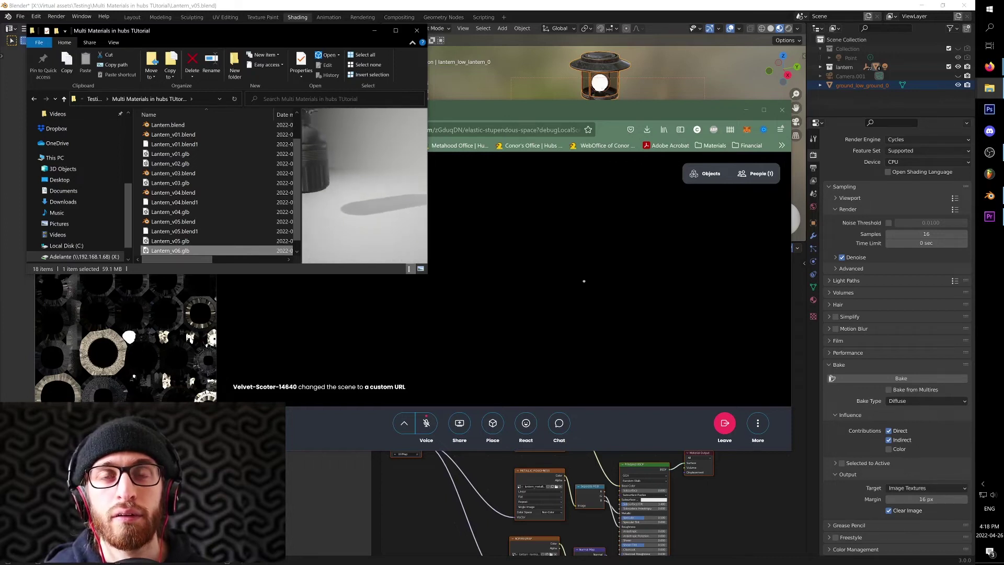
# Step: Move around the lantern and ground in the Hubs room, examining the baked lighting up close and from a distance
pyautogui.click(582, 281)
pyautogui.press('w')
pyautogui.press('d')
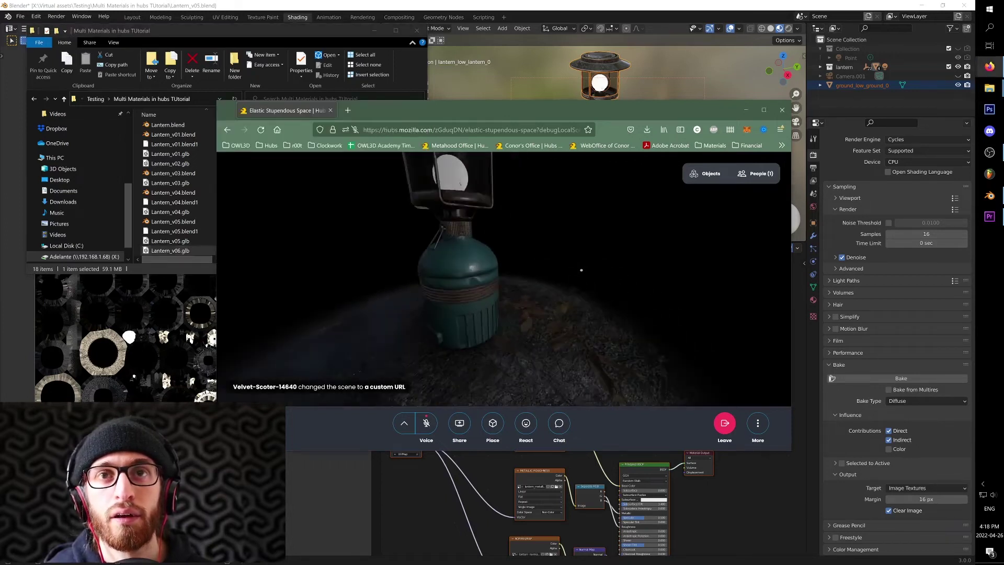
pyautogui.press('a')
pyautogui.press('s')
pyautogui.press('s')
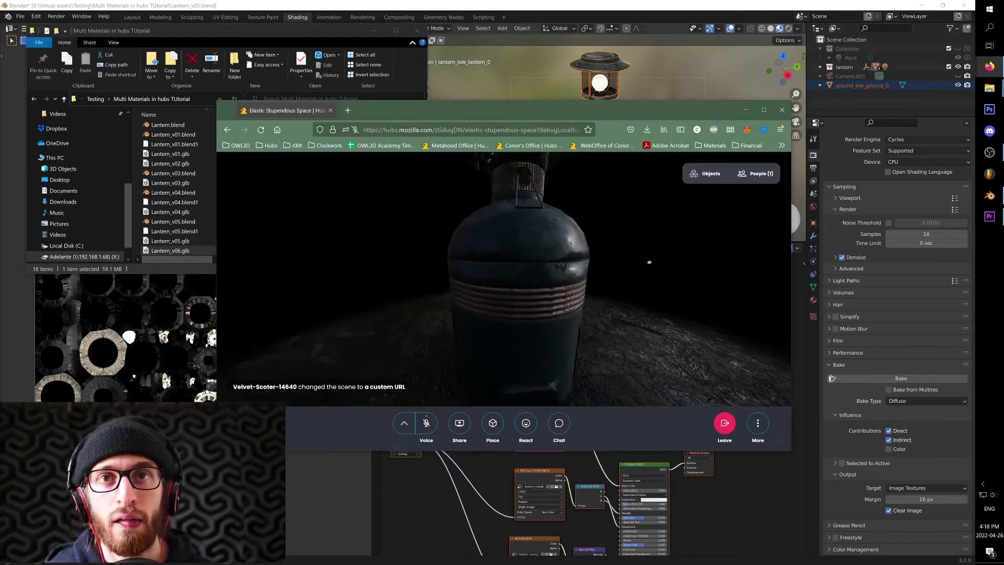
pyautogui.moveTo(650, 262); pyautogui.dragTo(701, 316)
pyautogui.press('w')
pyautogui.press('s')
pyautogui.press('w')
pyautogui.press('a')
pyautogui.press('s')
pyautogui.press('w')
pyautogui.press('s')
pyautogui.press('w')
pyautogui.press('s')
pyautogui.press('w')
pyautogui.press('s')
pyautogui.press('a')
pyautogui.press('s')
pyautogui.press('a')
pyautogui.press('d')
pyautogui.press('s')
pyautogui.press('w')
pyautogui.press('s')
pyautogui.press('w')
pyautogui.moveTo(603, 328); pyautogui.dragTo(488, 358)
pyautogui.press('d')
pyautogui.press('s')
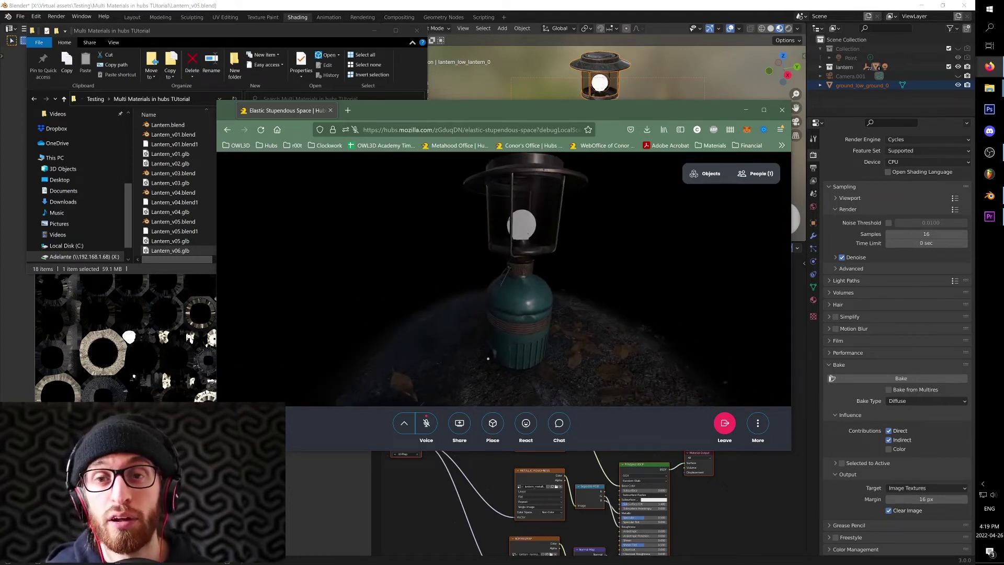
# Step: In Blender, set the exposure of the scene's Hubs Environment Settings to 25
pyautogui.click(739, 523)
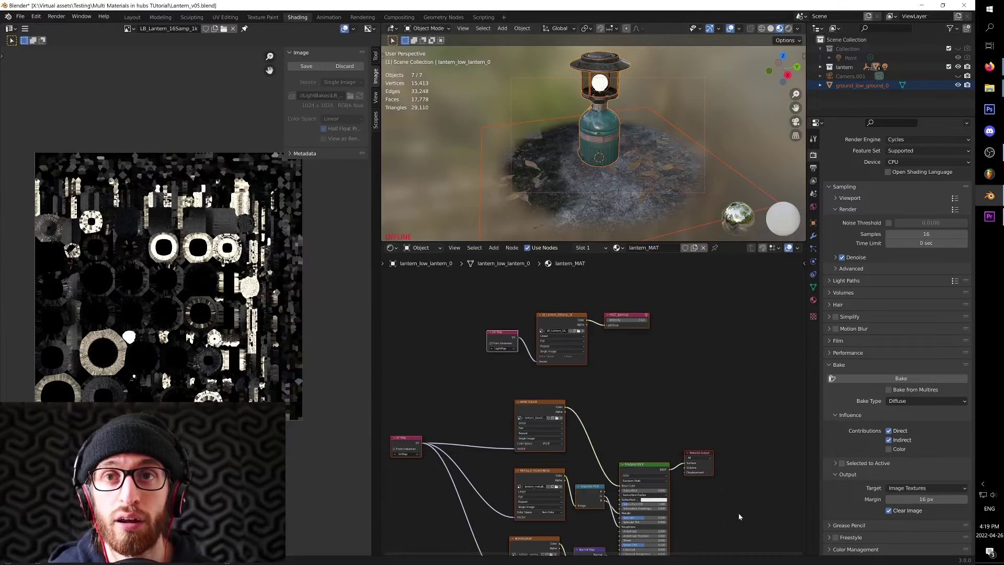
pyautogui.click(812, 224)
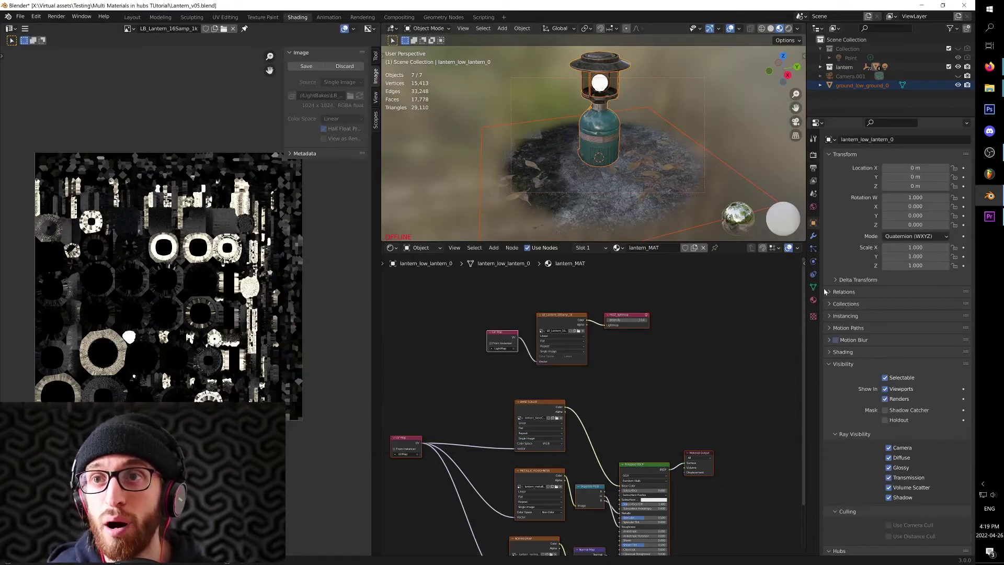
pyautogui.click(813, 194)
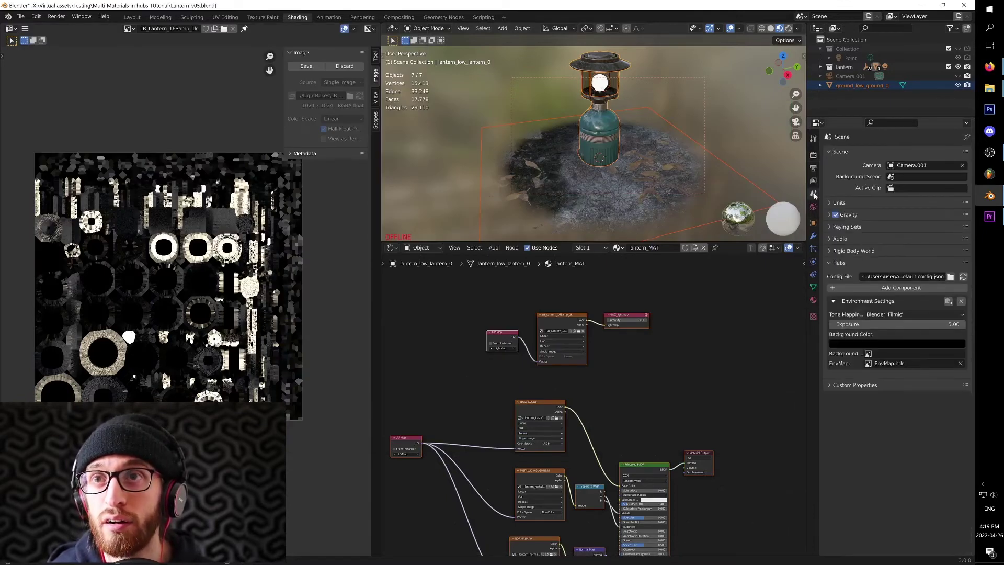
pyautogui.click(930, 324)
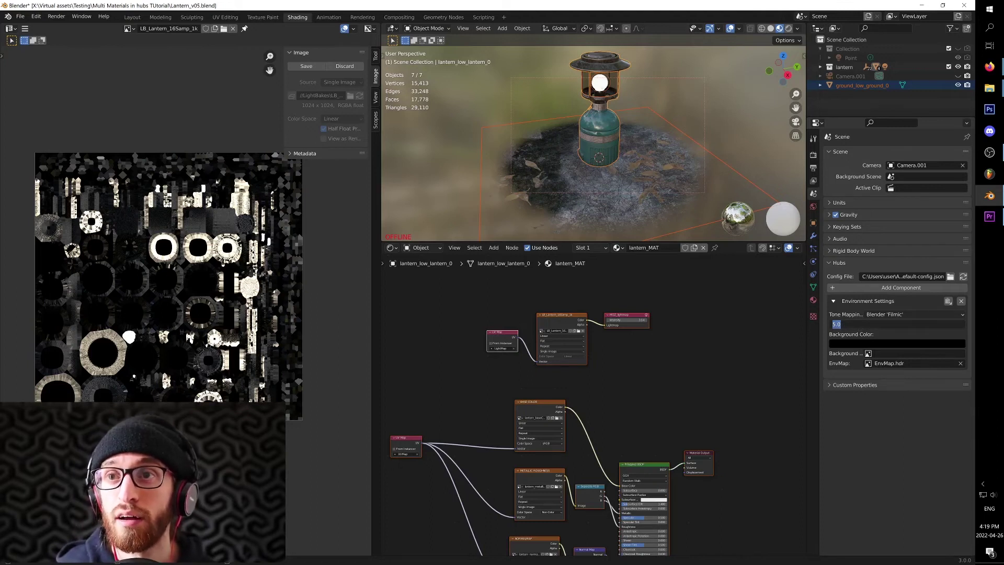
pyautogui.press('Return')
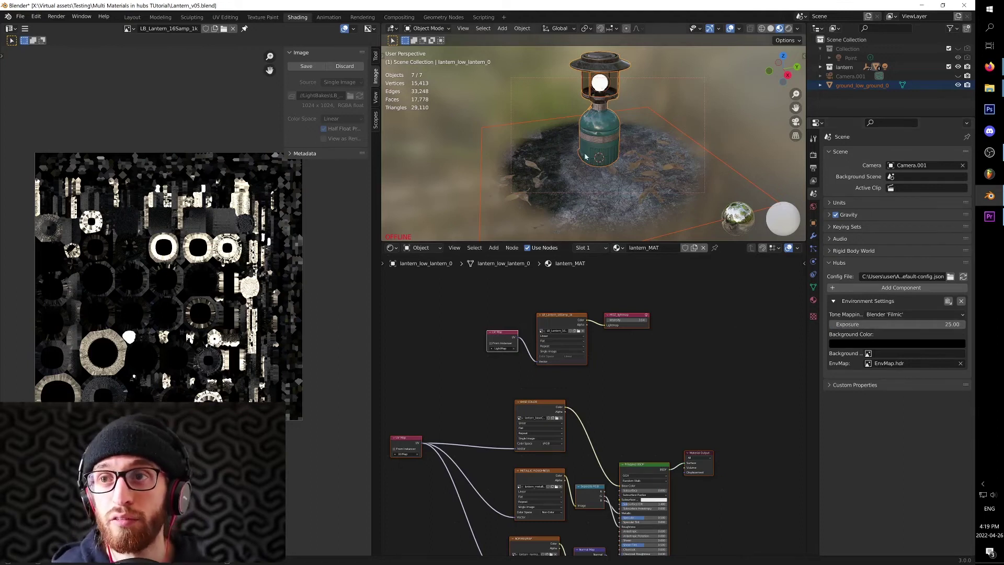
# Step: Export the scene over Lantern_v06.glb, move the Hubs window clear of the file list, and load the file into the room
pyautogui.hotkey('ctrl', 'e')
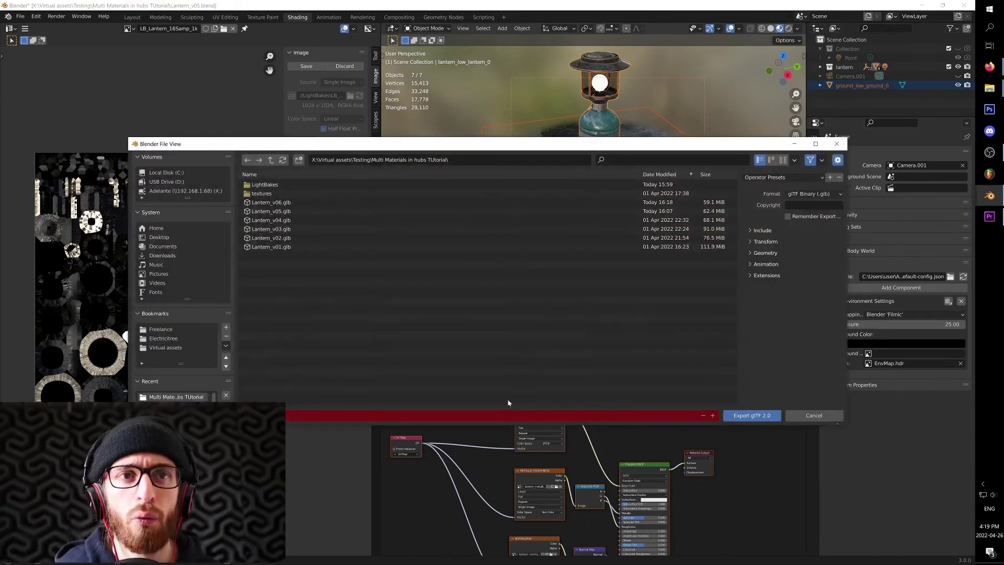
pyautogui.click(791, 417)
pyautogui.hotkey('alt', 'Tab')
pyautogui.press('Tab')
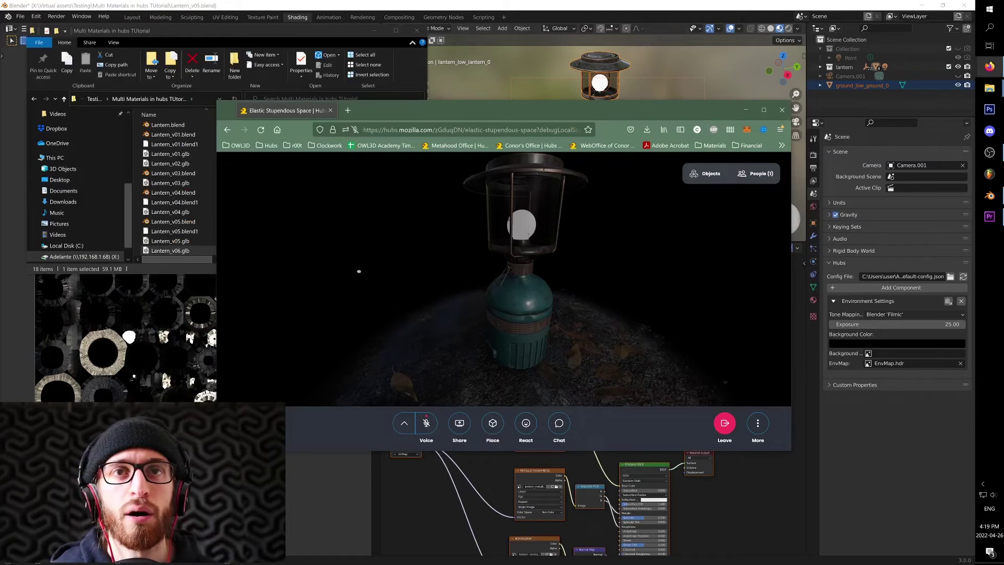
pyautogui.moveTo(417, 106); pyautogui.dragTo(542, 116)
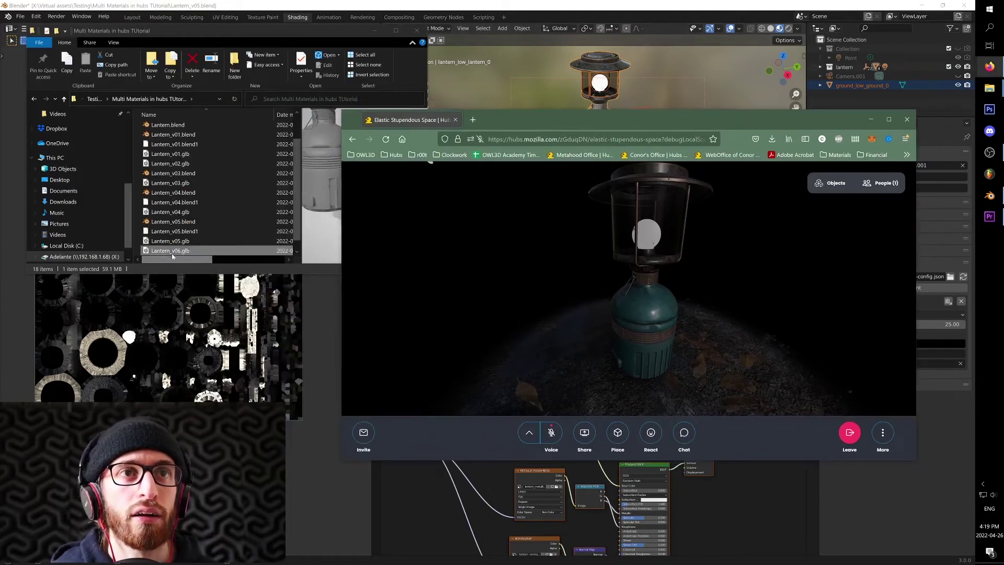
pyautogui.moveTo(171, 251); pyautogui.dragTo(457, 274)
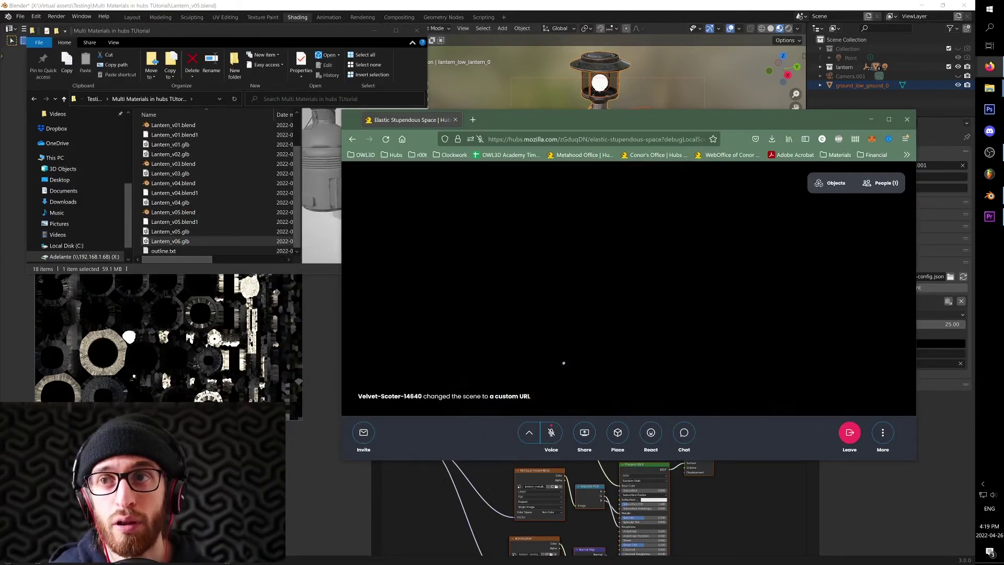
# Step: Move around the lantern in the Hubs room and examine how the raised exposure affects the lantern and ground
pyautogui.moveTo(563, 363); pyautogui.dragTo(555, 320)
pyautogui.press('w')
pyautogui.press('s')
pyautogui.press('w')
pyautogui.press('a')
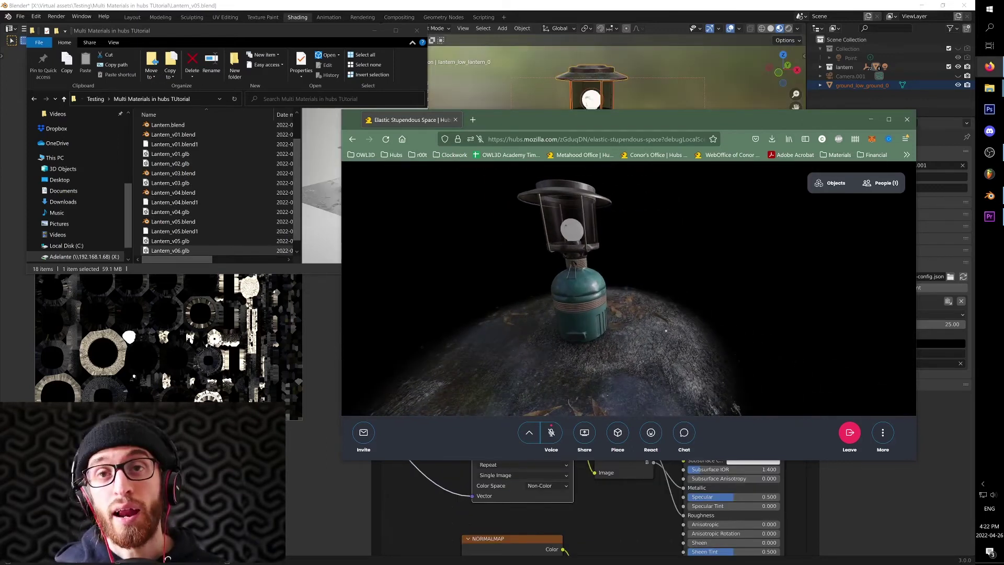
pyautogui.press('s')
pyautogui.moveTo(666, 330)
pyautogui.mouseDown()
pyautogui.moveTo(679, 335)
pyautogui.moveTo(654, 314)
pyautogui.moveTo(633, 329)
pyautogui.moveTo(717, 298)
pyautogui.moveTo(710, 307)
pyautogui.moveTo(627, 303)
pyautogui.moveTo(721, 322)
pyautogui.moveTo(666, 318)
pyautogui.moveTo(717, 365)
pyautogui.moveTo(674, 324)
pyautogui.mouseUp()
pyautogui.press('w')
pyautogui.press('w')
pyautogui.press('s')
pyautogui.press('w')
pyautogui.press('s')
pyautogui.press('w')
pyautogui.press('s')
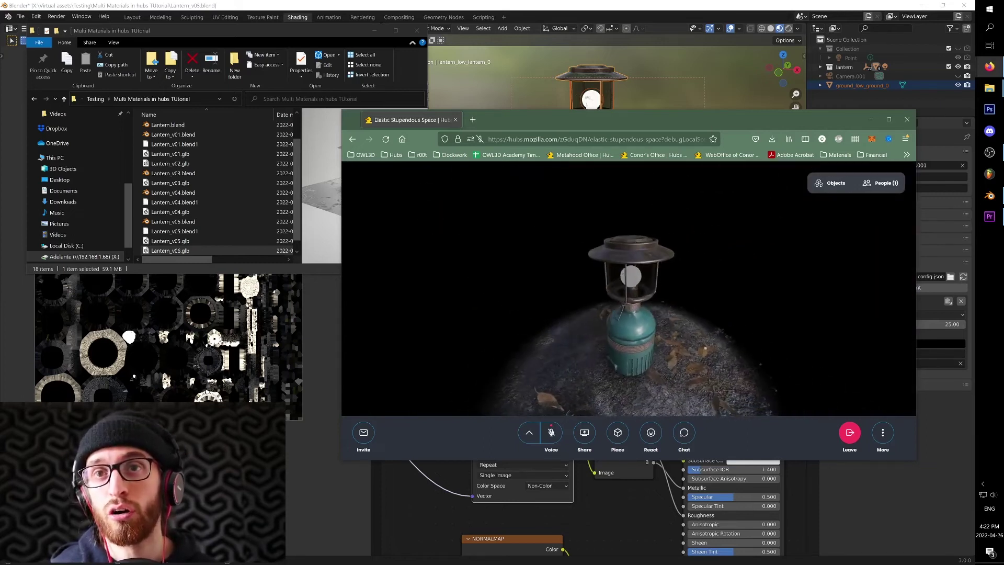
# Step: In Blender, delete the Background node from the lantern material and check the MOZ_lightmap node's intensity
pyautogui.click(682, 479)
pyautogui.moveTo(672, 298); pyautogui.dragTo(650, 466, button='middle')
pyautogui.moveTo(696, 349); pyautogui.dragTo(704, 448, button='middle')
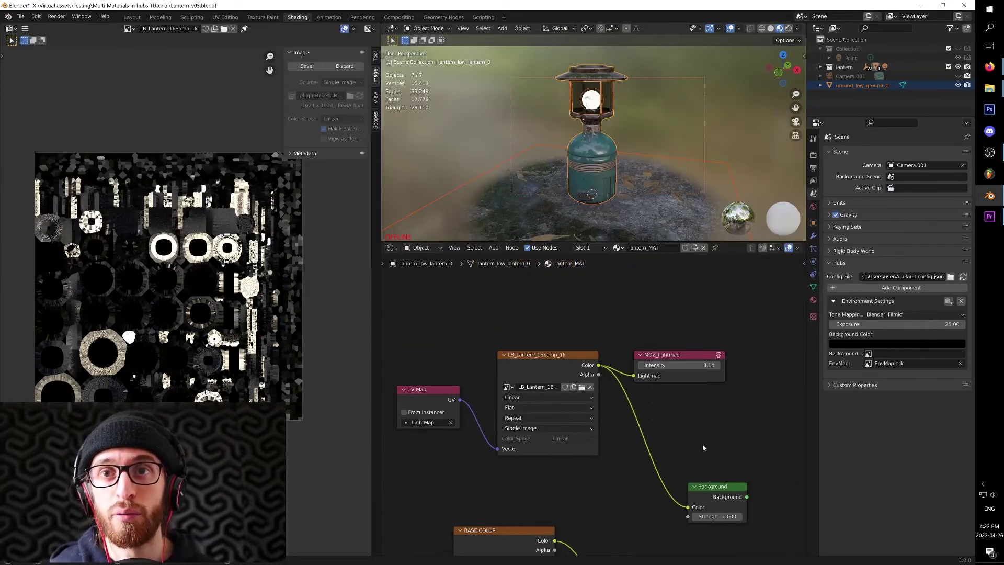
pyautogui.moveTo(726, 320); pyautogui.dragTo(719, 360)
pyautogui.moveTo(775, 418); pyautogui.dragTo(707, 539)
pyautogui.press('x')
pyautogui.click(699, 366)
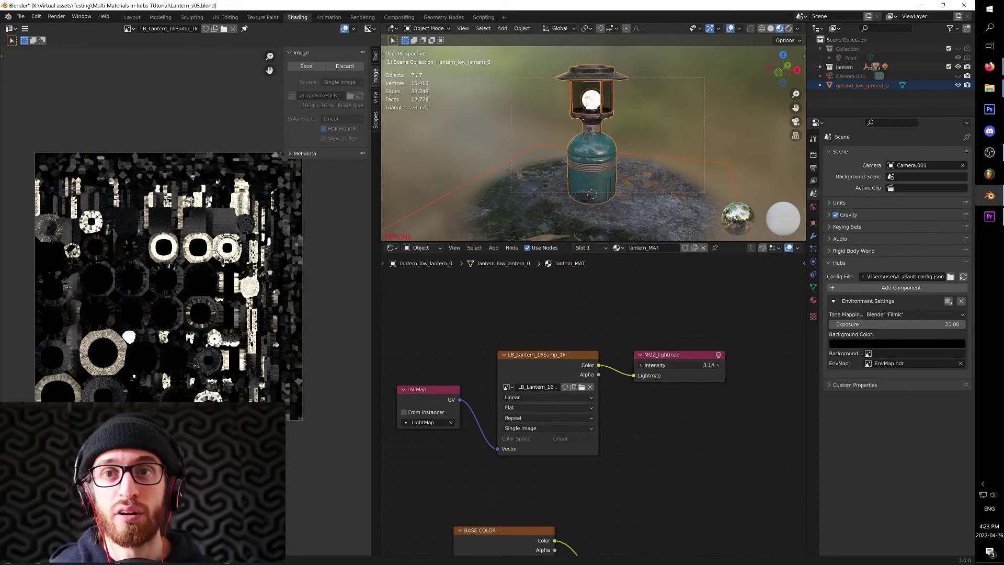
pyautogui.click(733, 462)
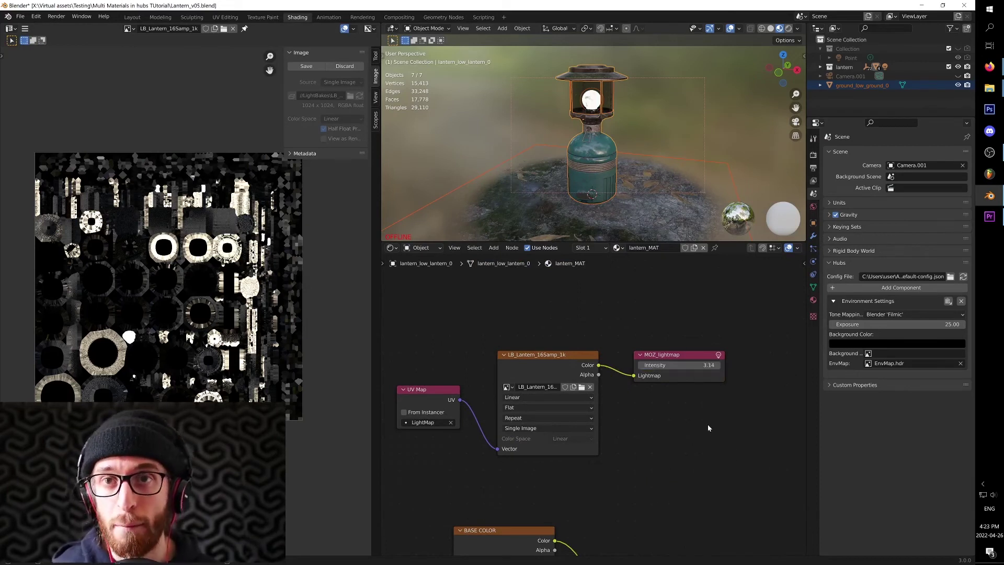
# Step: Set the exposure in the Hubs Environment Settings to 1
pyautogui.moveTo(897, 324); pyautogui.dragTo(860, 324)
pyautogui.click(897, 324)
pyautogui.write('4')
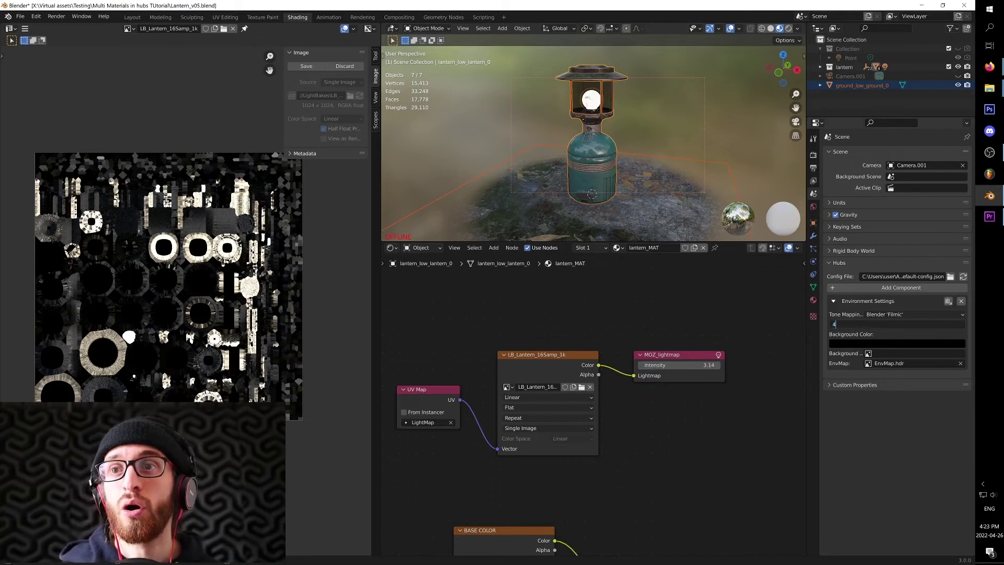
pyautogui.press('Return')
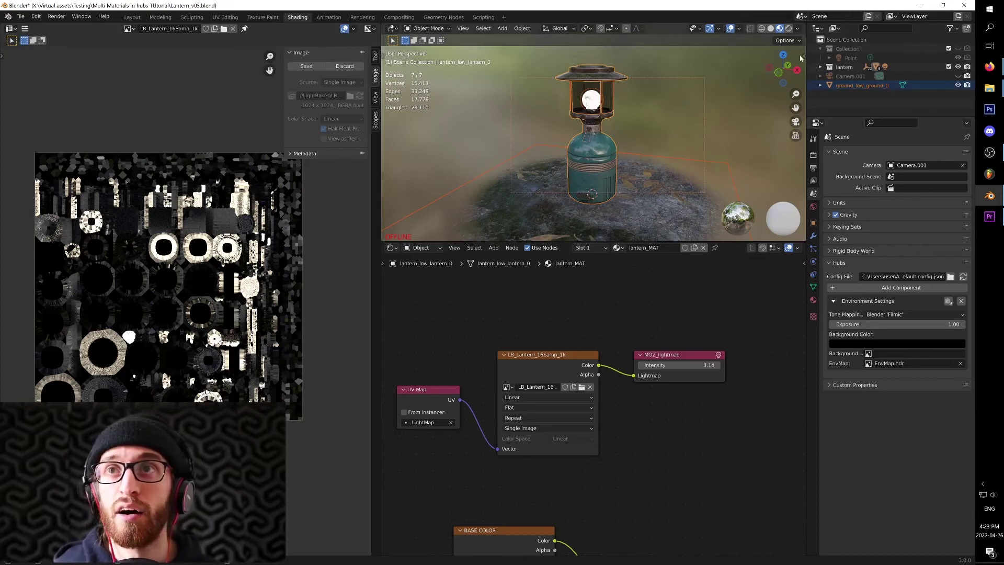
# Step: Unhide the Point light in the scene collection and open its light settings
pyautogui.click(935, 57)
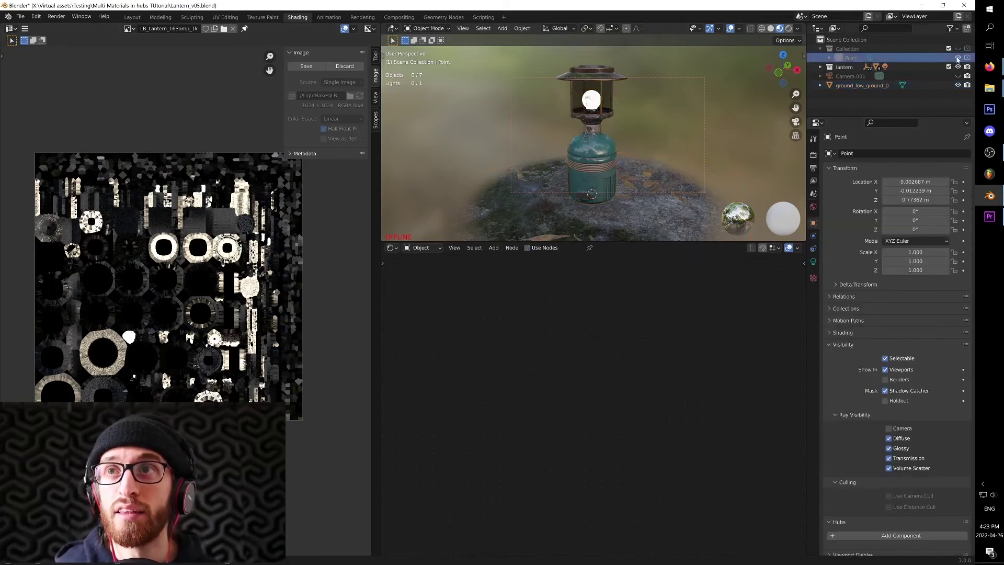
pyautogui.click(958, 58)
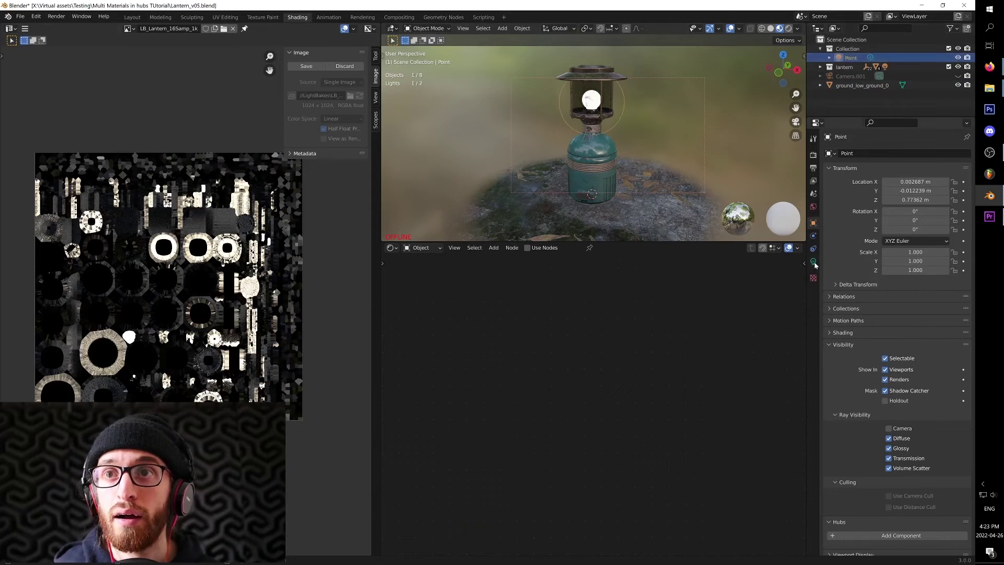
pyautogui.click(870, 58)
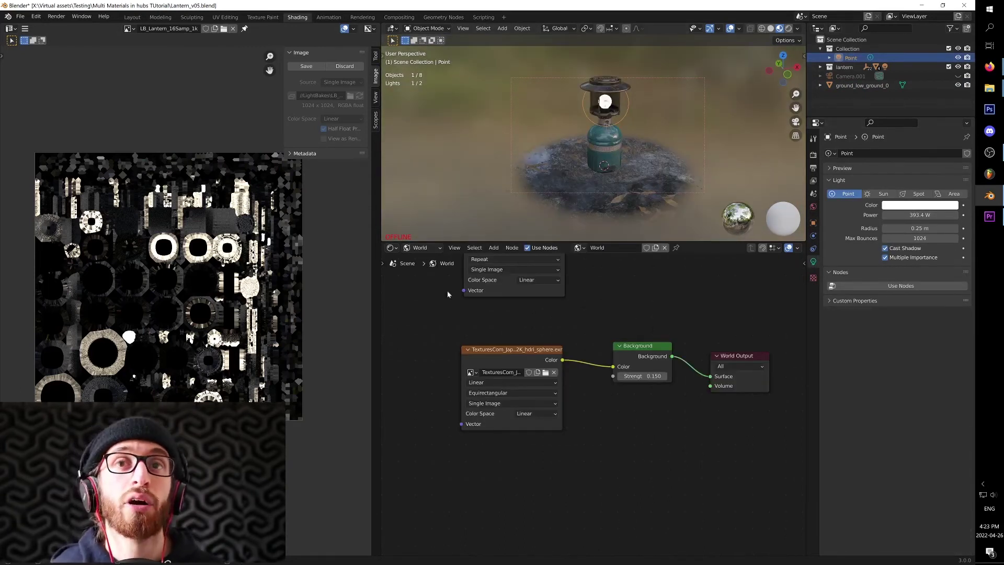
# Step: Set the strength of the world's Background node to 1.0
pyautogui.click(654, 376)
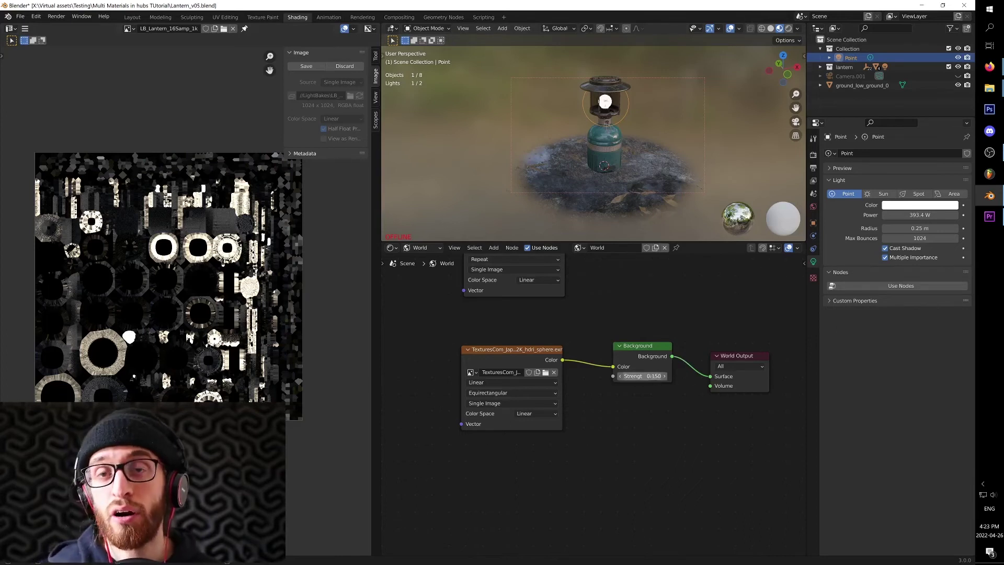
pyautogui.write('1.0')
pyautogui.press('Return')
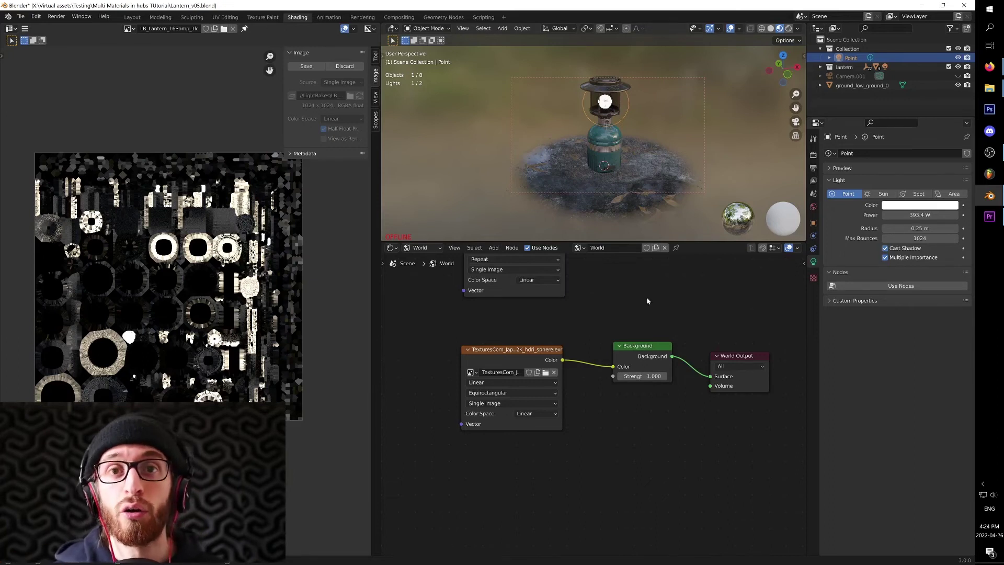
pyautogui.moveTo(647, 301); pyautogui.dragTo(621, 358, button='middle')
pyautogui.keyDown('shift'); pyautogui.moveTo(606, 97); pyautogui.dragTo(659, 120, button='middle'); pyautogui.keyUp('shift')
# Step: Switch to the Mozilla Hubs room and examine the lantern's green tank from close up and from farther back
pyautogui.hotkey('alt', 'Tab')
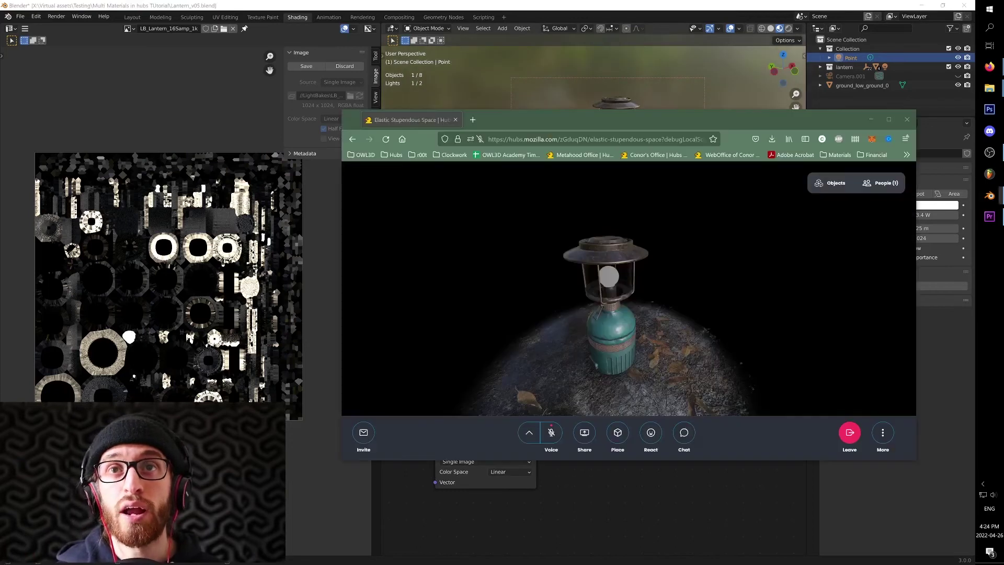
pyautogui.moveTo(628, 293); pyautogui.dragTo(714, 307)
pyautogui.press('w')
pyautogui.press('w')
pyautogui.press('s')
pyautogui.press('w')
pyautogui.press('a')
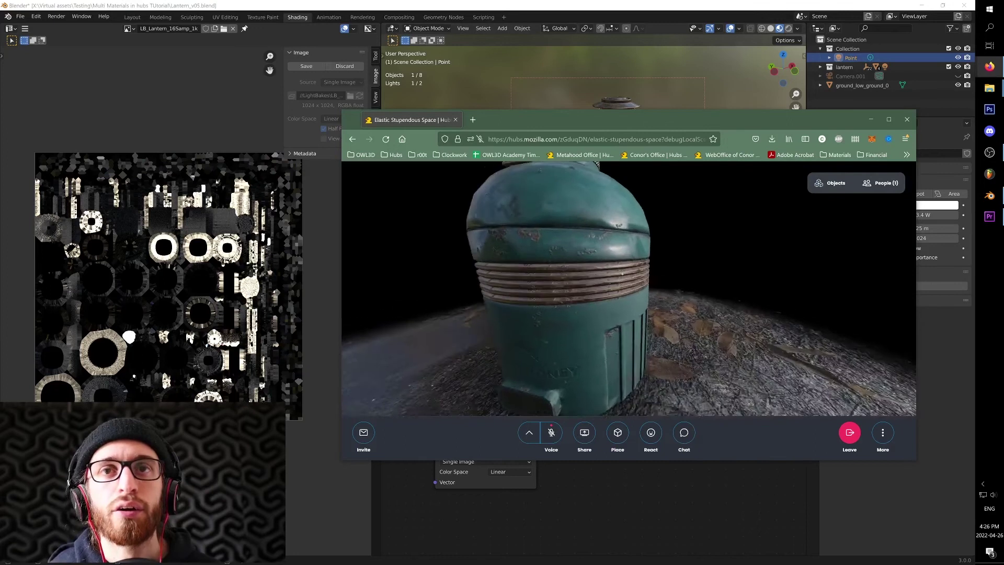
pyautogui.press('s')
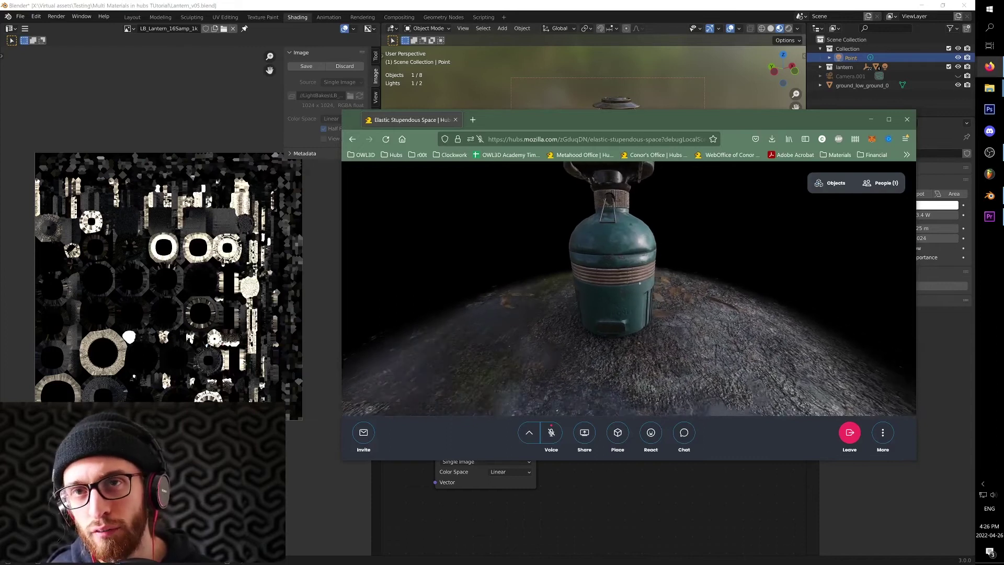
# Step: Move in over the lantern's base and examine the baked ground surface and leaves around it
pyautogui.press('w')
pyautogui.moveTo(524, 289); pyautogui.dragTo(637, 219)
pyautogui.press('w')
pyautogui.press('w')
pyautogui.press('s')
pyautogui.press('w')
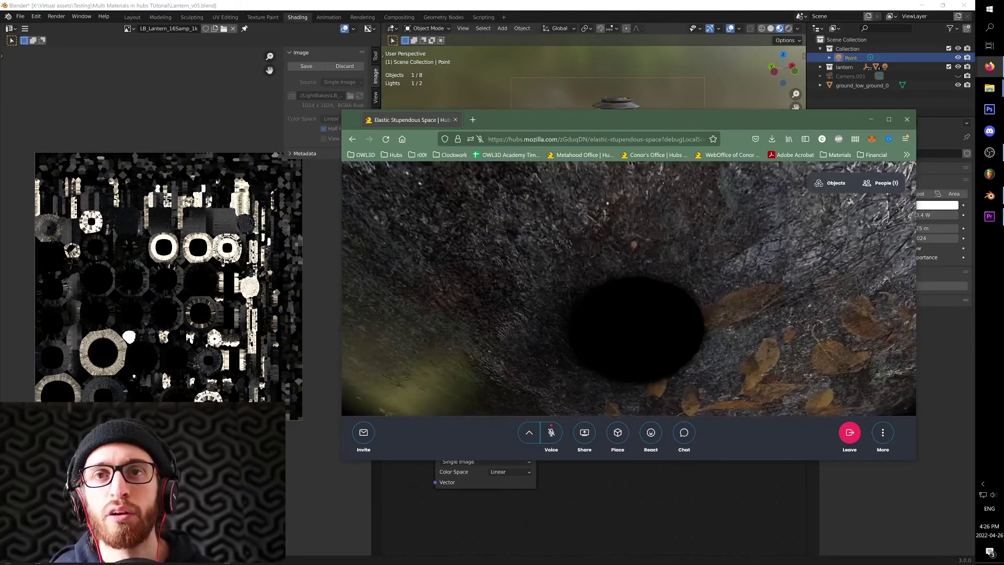
pyautogui.moveTo(495, 255); pyautogui.dragTo(666, 330)
pyautogui.press('s')
pyautogui.press('w')
pyautogui.press('s')
pyautogui.press('a')
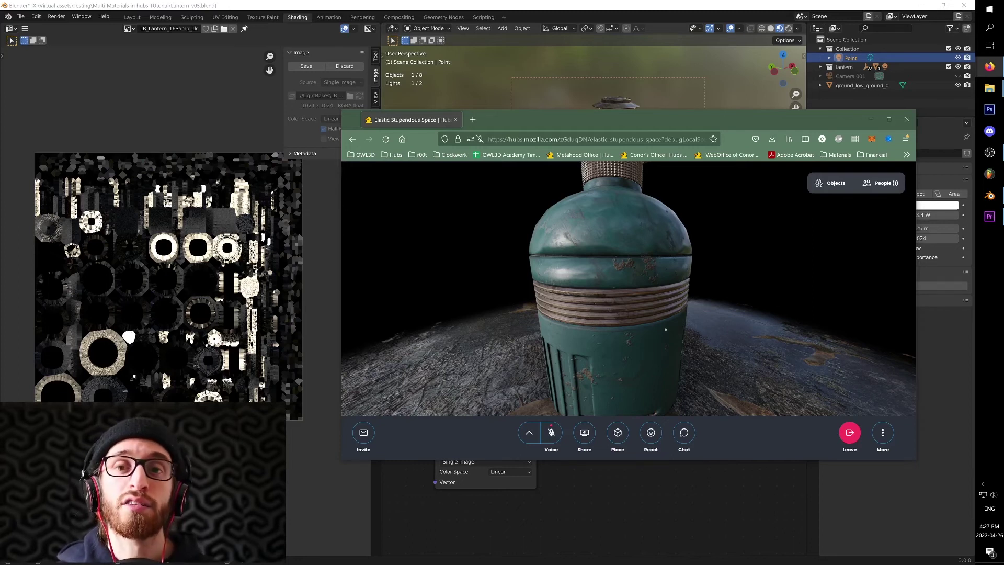
# Step: Back away and circle the whole lantern to examine its shading and reflections from several sides
pyautogui.press('s')
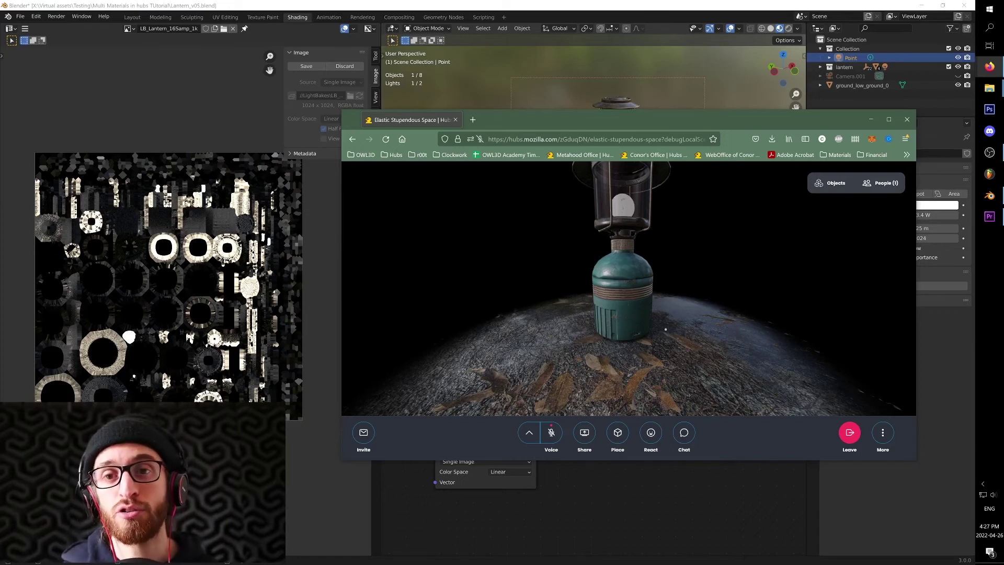
pyautogui.press('d')
pyautogui.moveTo(568, 283); pyautogui.dragTo(746, 276)
pyautogui.press('d')
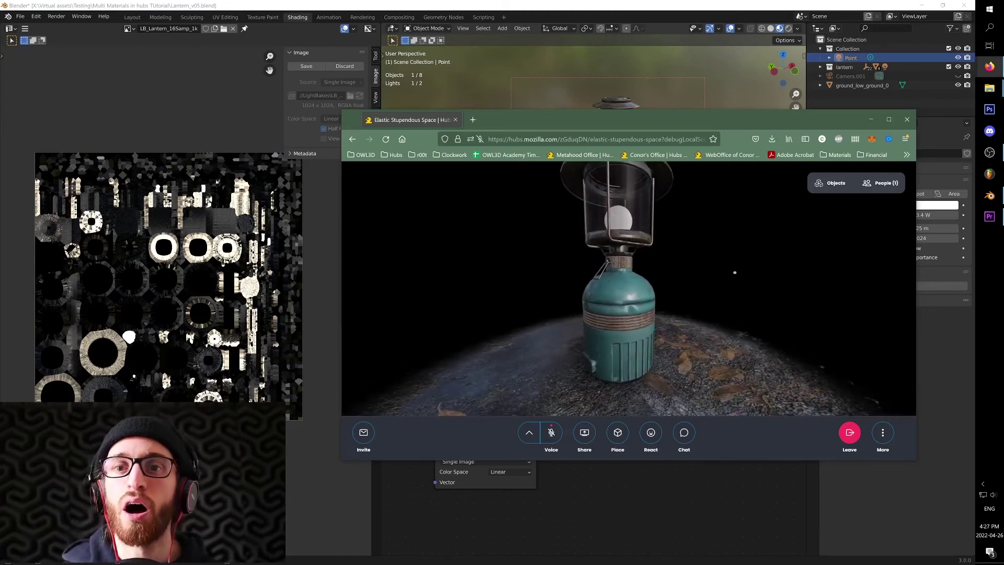
pyautogui.press('a')
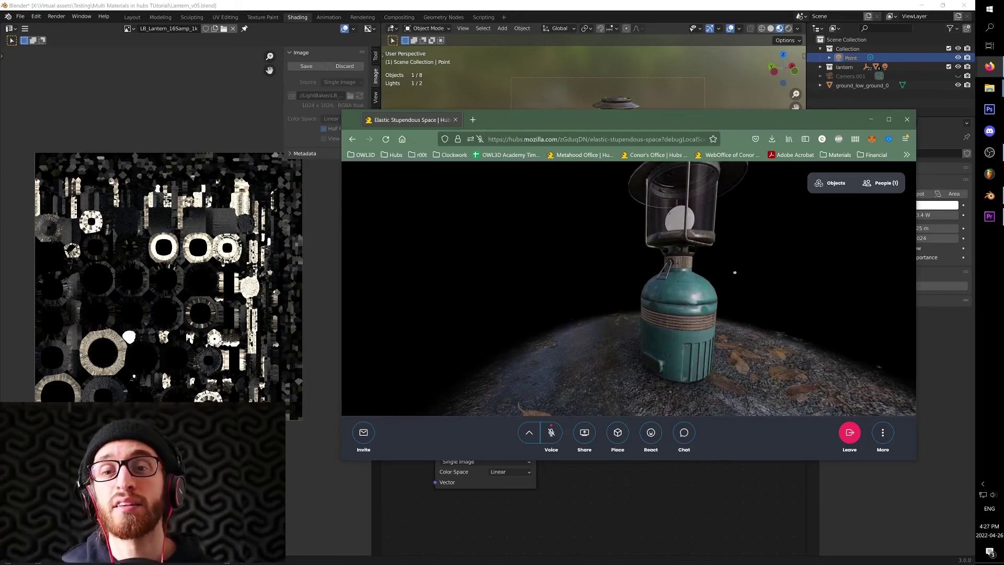
pyautogui.press('w')
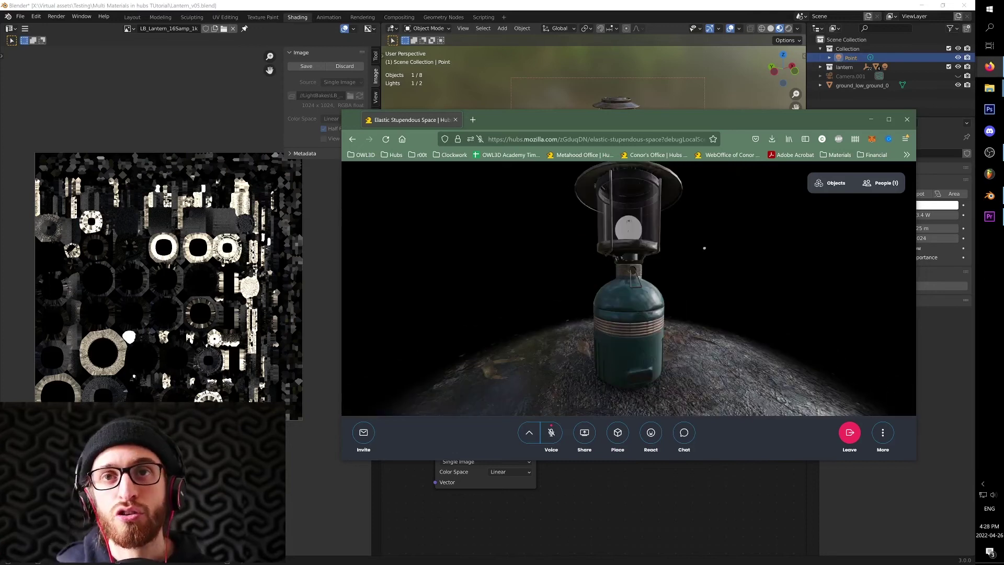
pyautogui.press('w')
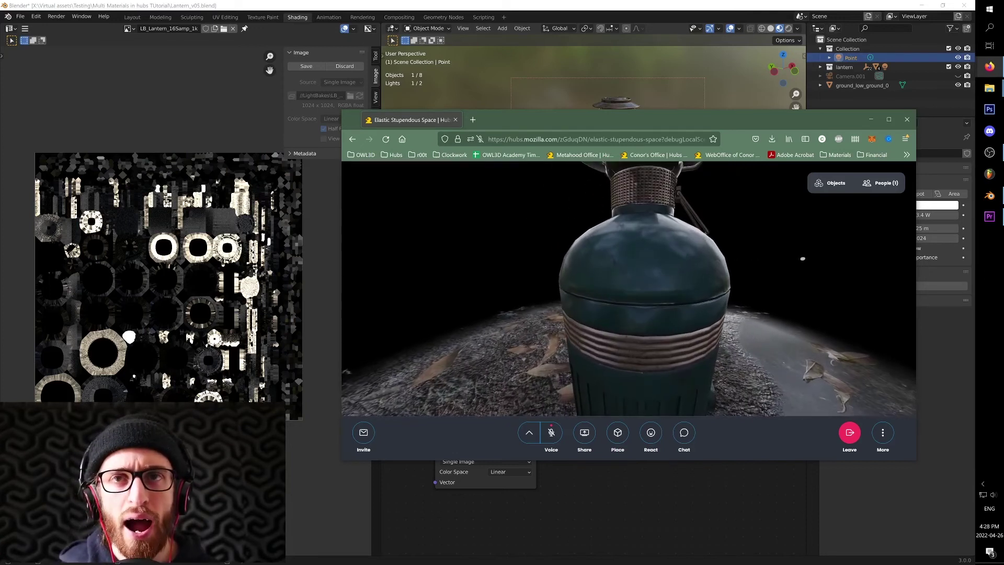
pyautogui.press('d')
pyautogui.moveTo(787, 259); pyautogui.dragTo(464, 258)
pyautogui.press('a')
pyautogui.press('d')
pyautogui.press('s')
pyautogui.press('a')
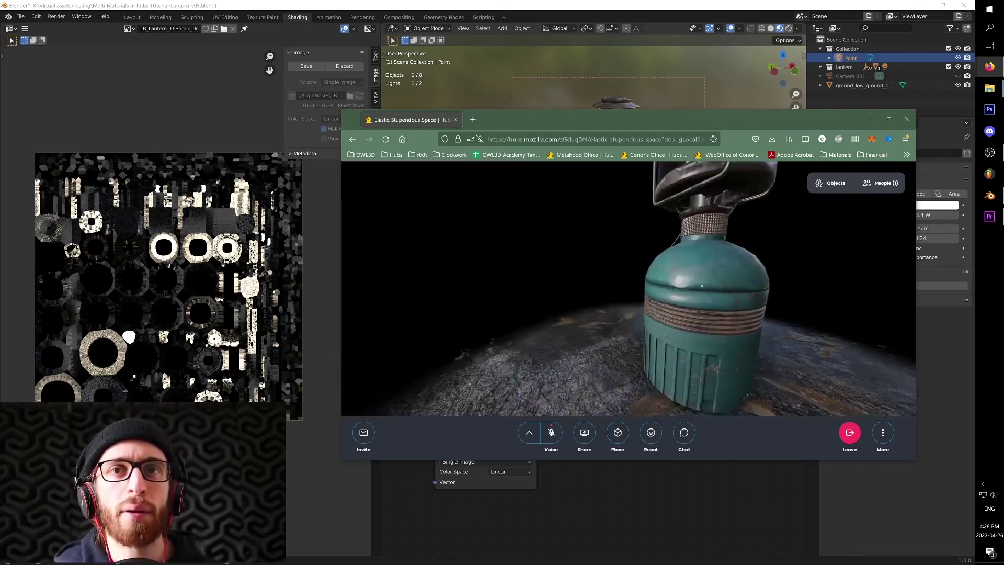
# Step: Move around the tank, collar and glowing bulb to compare the baked lighting on the lantern and ground
pyautogui.moveTo(715, 292); pyautogui.dragTo(532, 315)
pyautogui.press('a')
pyautogui.press('w')
pyautogui.press('s')
pyautogui.press('w')
pyautogui.press('d')
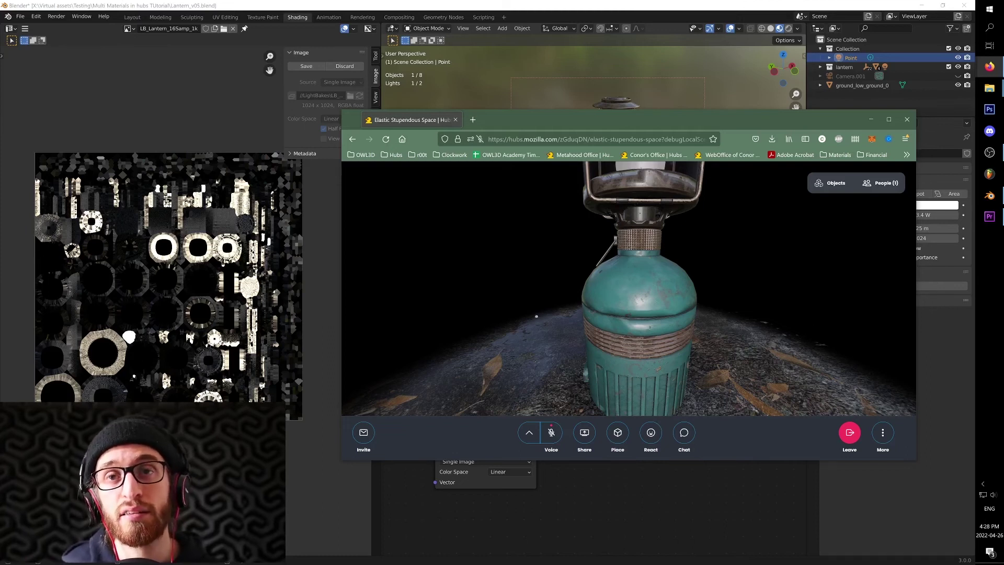
pyautogui.press('a')
pyautogui.moveTo(537, 316); pyautogui.dragTo(654, 313)
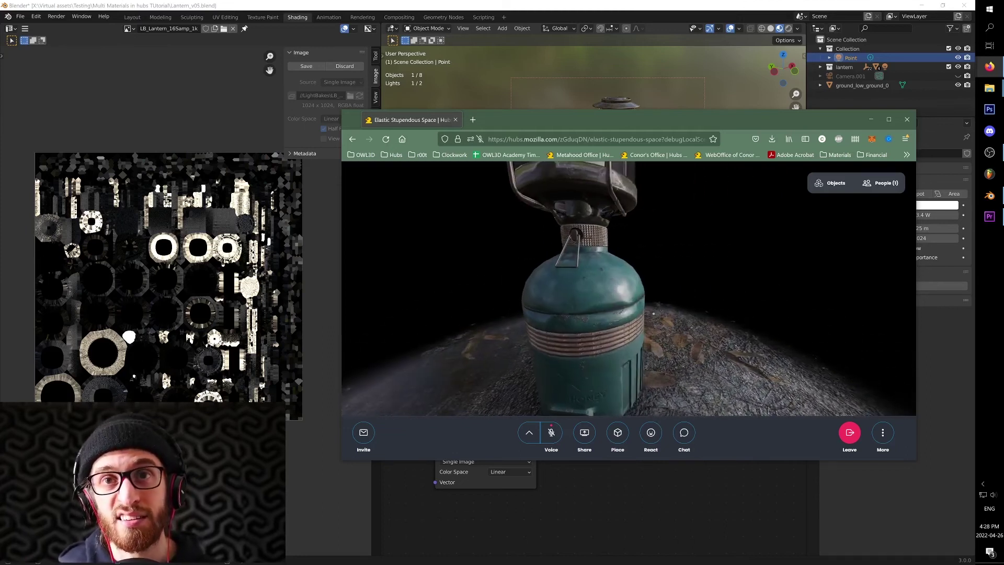
pyautogui.press('a')
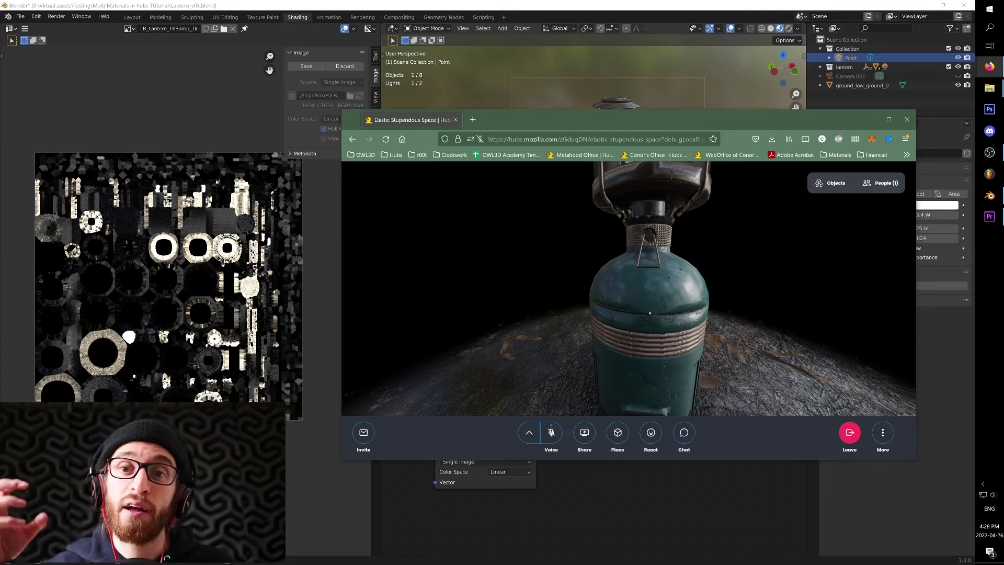
pyautogui.press('d')
pyautogui.moveTo(650, 313)
pyautogui.mouseDown()
pyautogui.moveTo(492, 300)
pyautogui.moveTo(453, 309)
pyautogui.moveTo(637, 319)
pyautogui.mouseUp()
pyautogui.press('a')
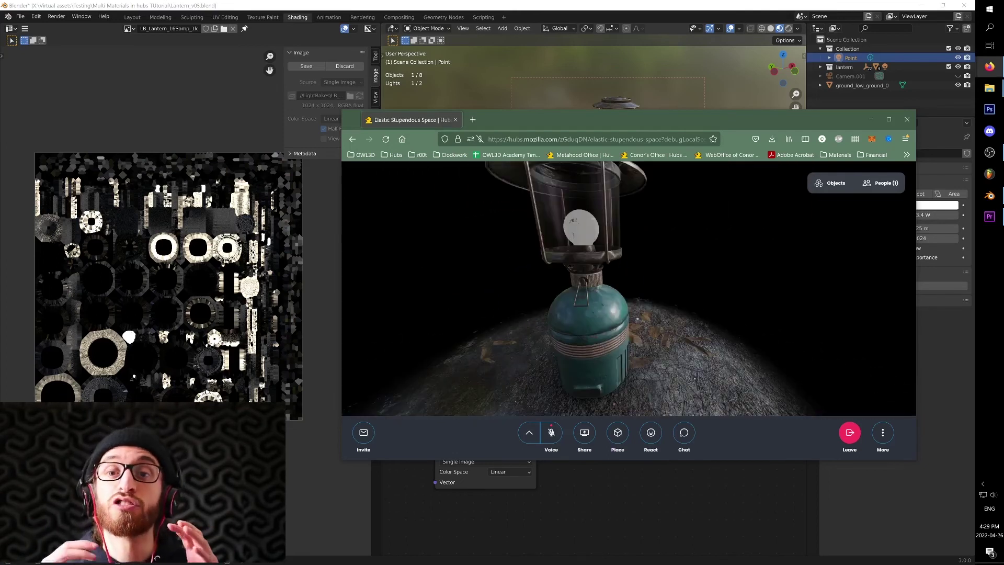